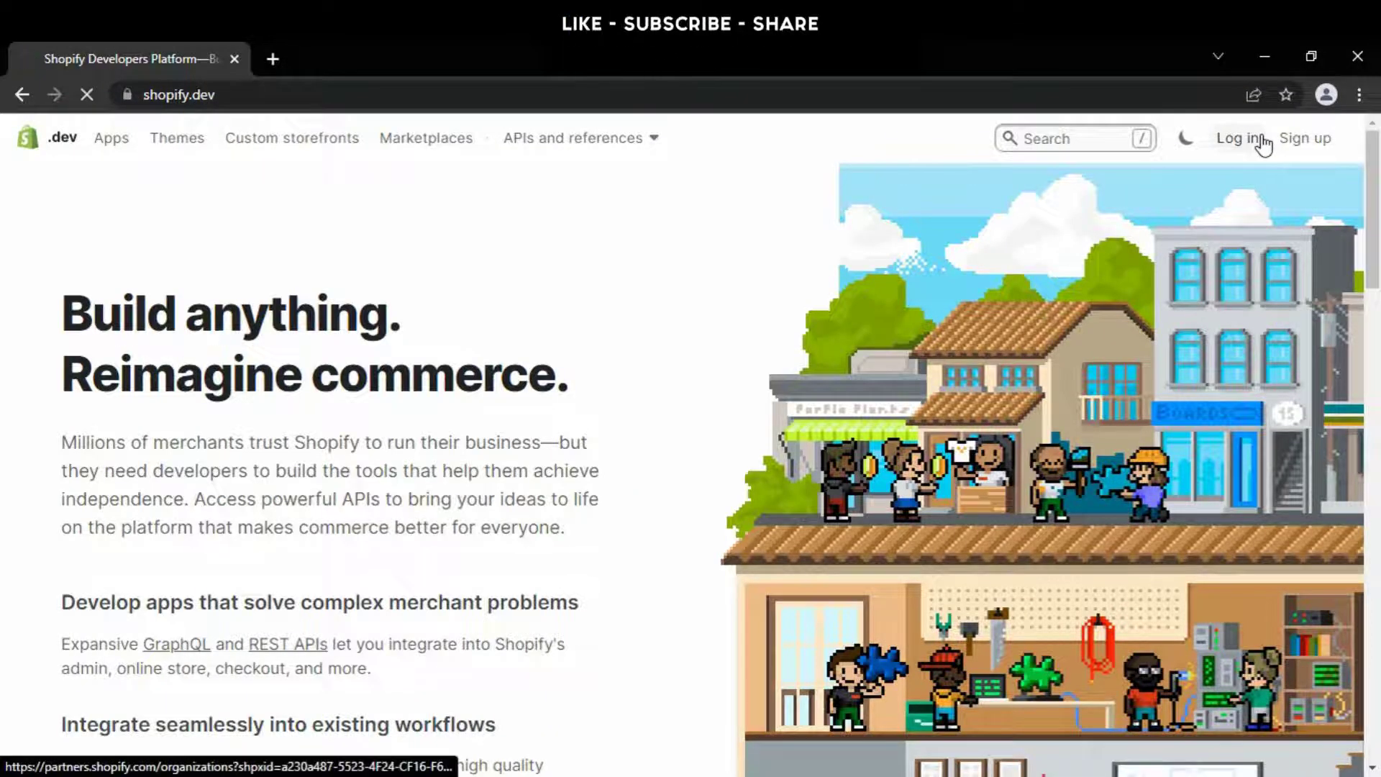
Step: Log in to Shopify Partners with the saved account and open the list of stores
left_click(1264, 144)
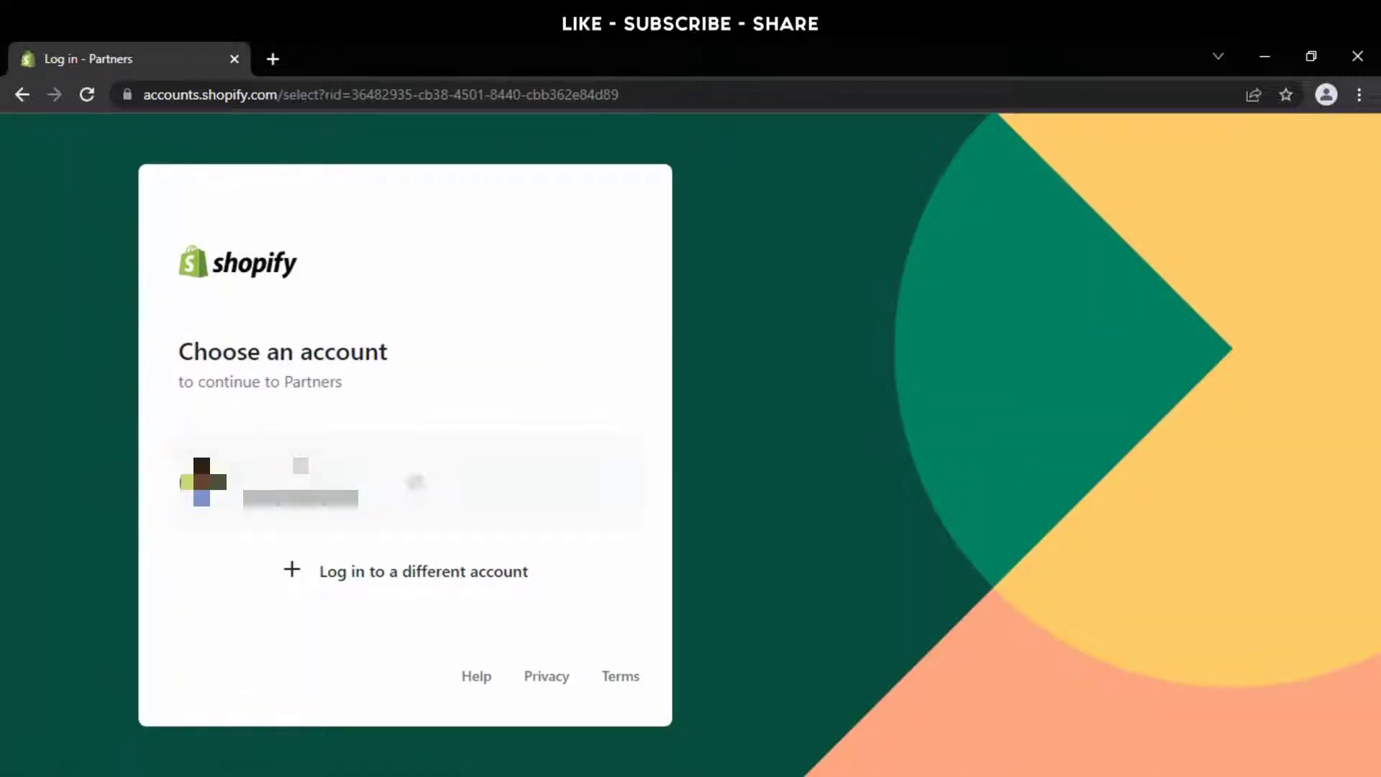
left_click(402, 481)
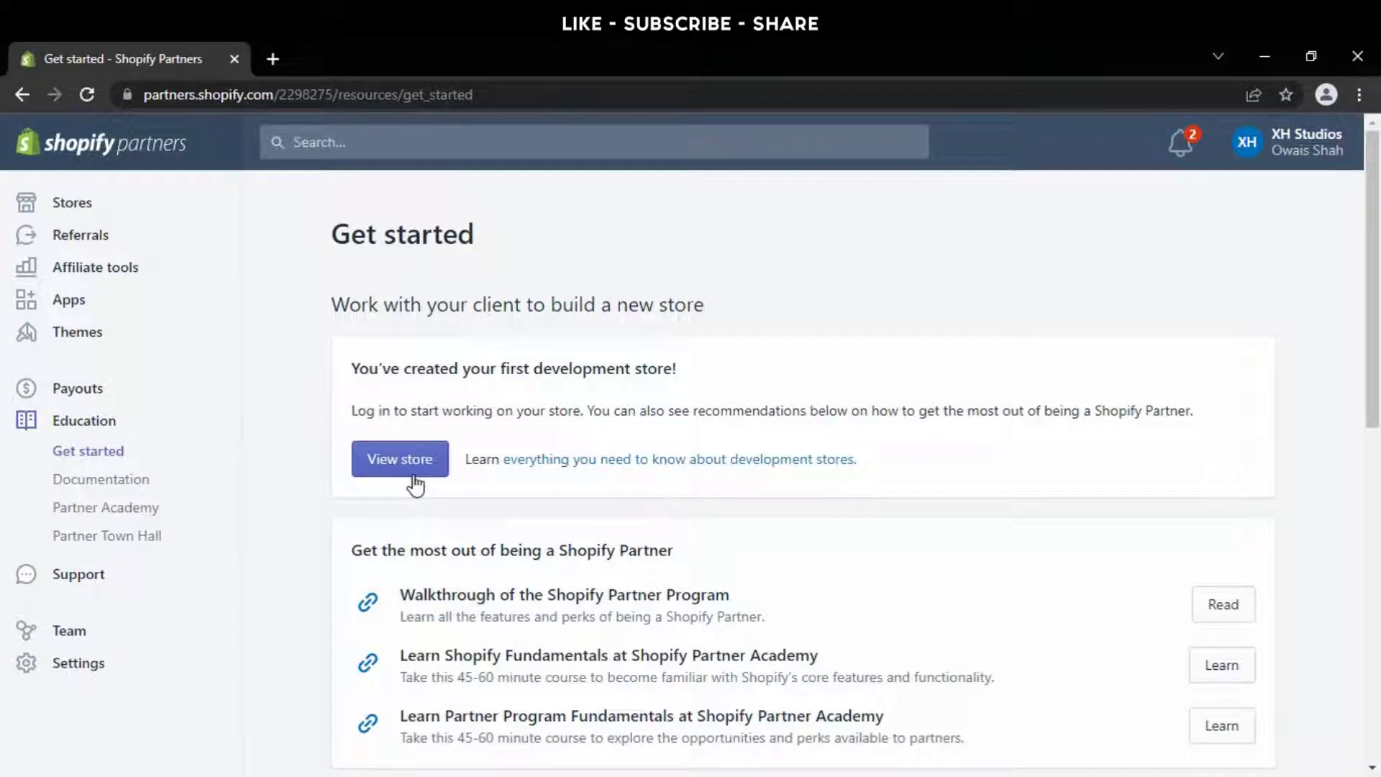
left_click(161, 201)
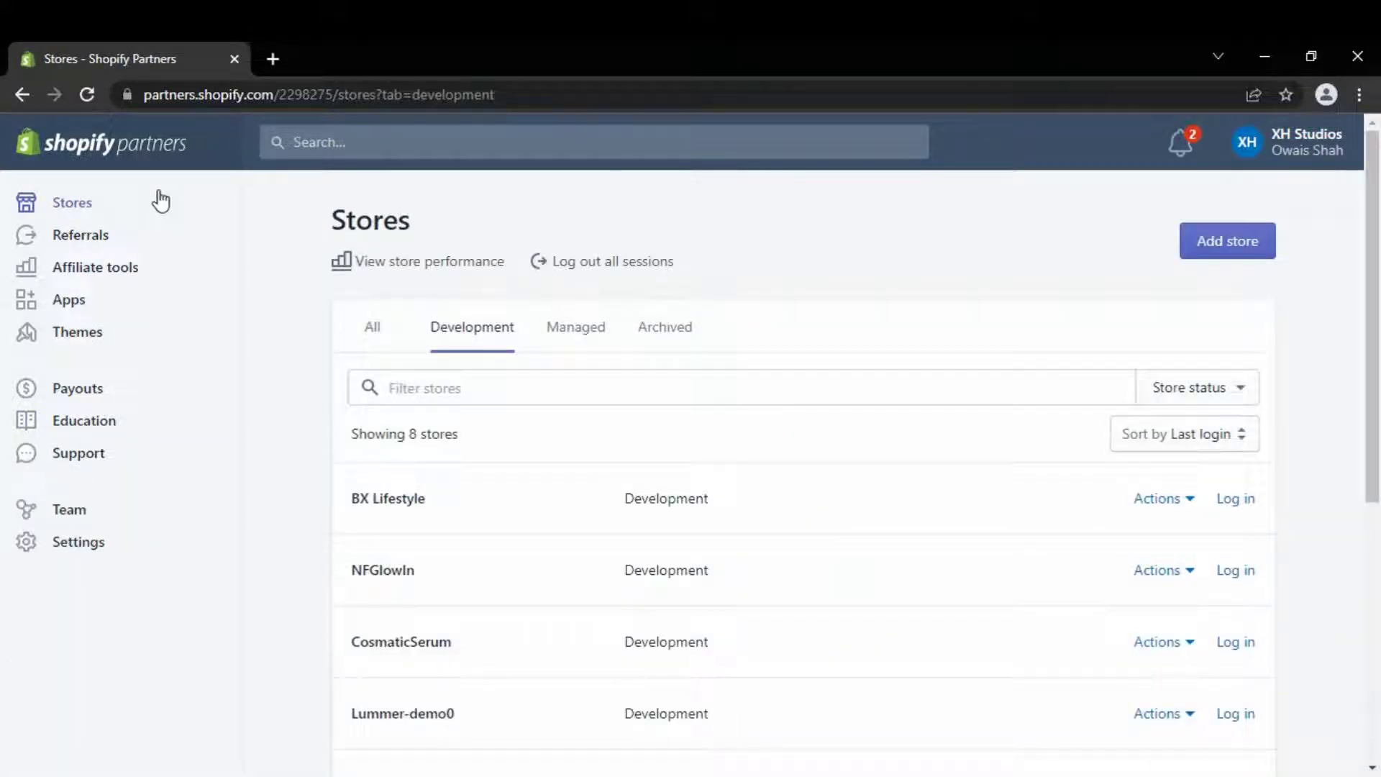
Step: Start adding a new development store and name it Lammer-demo.1
left_click(1196, 240)
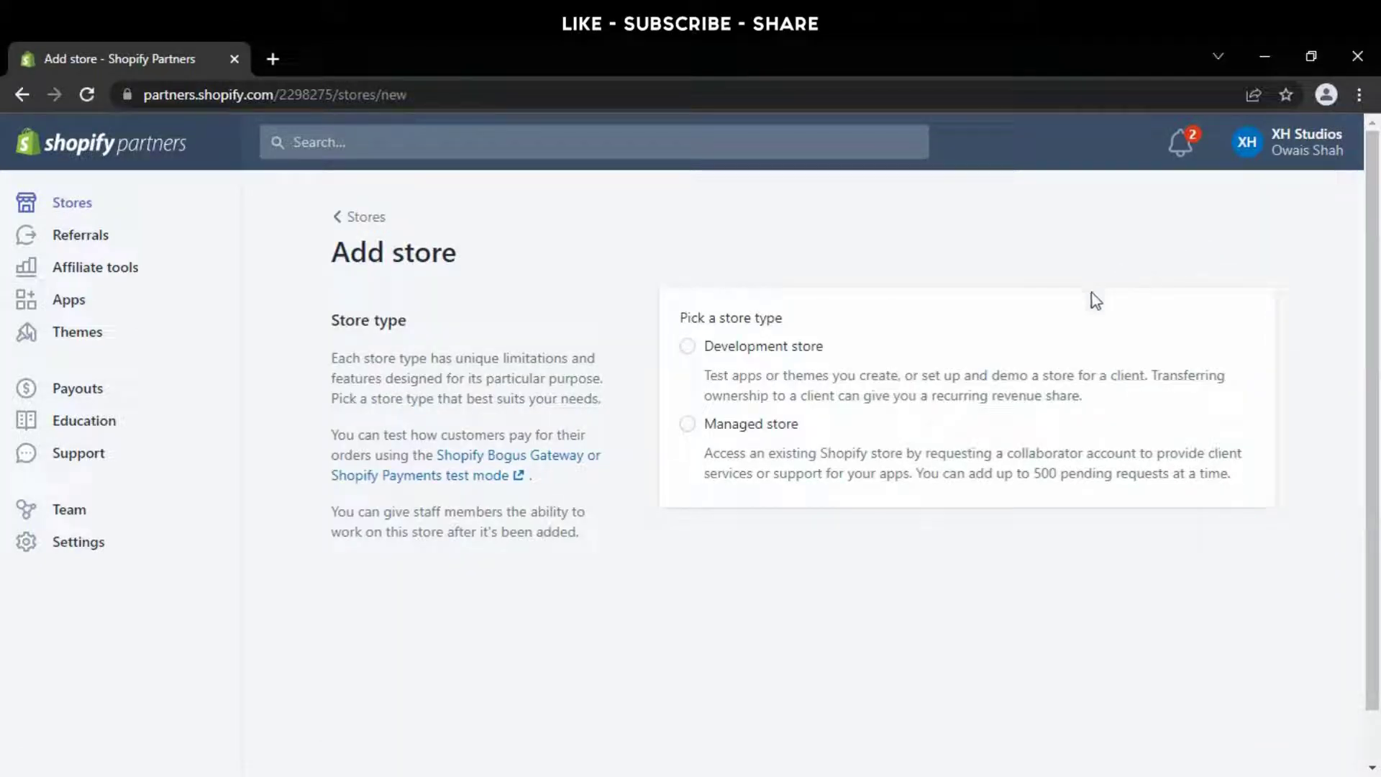
left_click(802, 353)
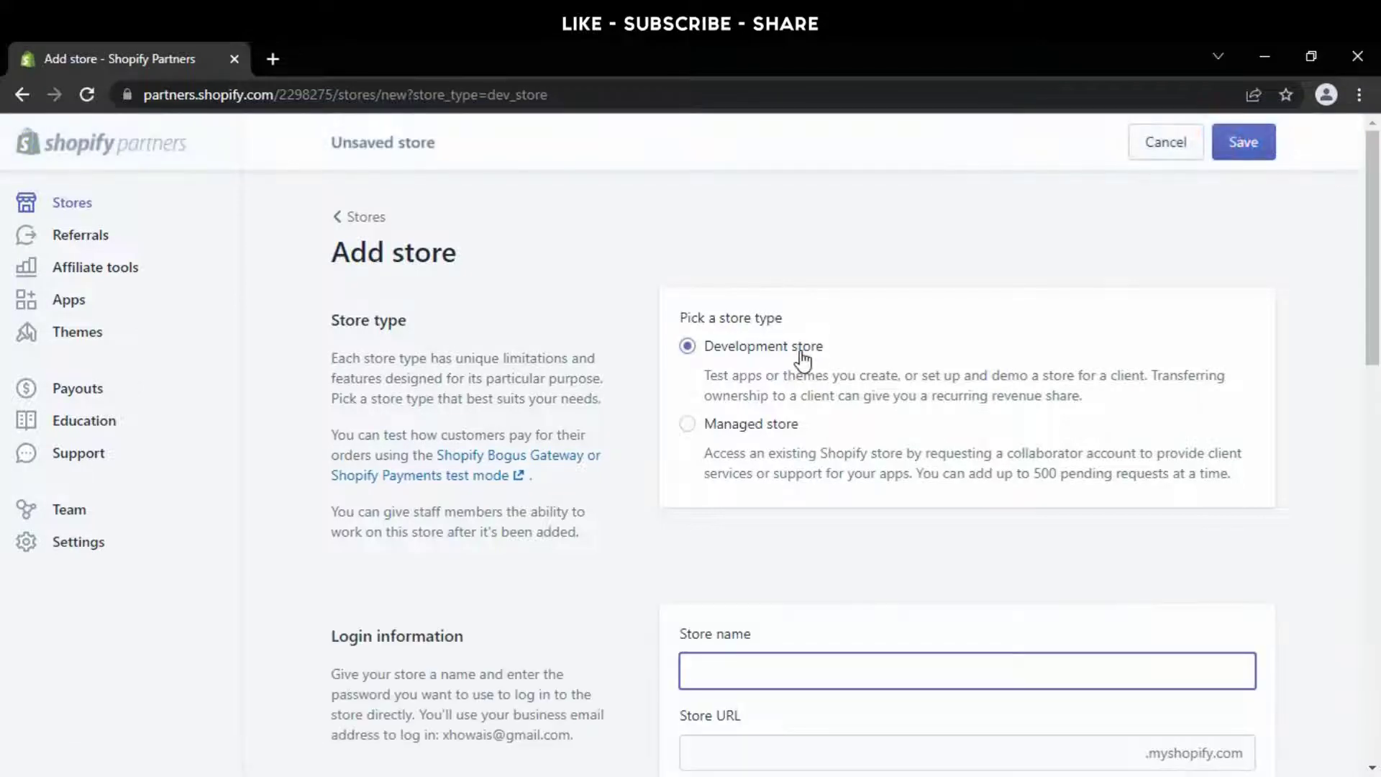
scroll(802, 356, "down", 5)
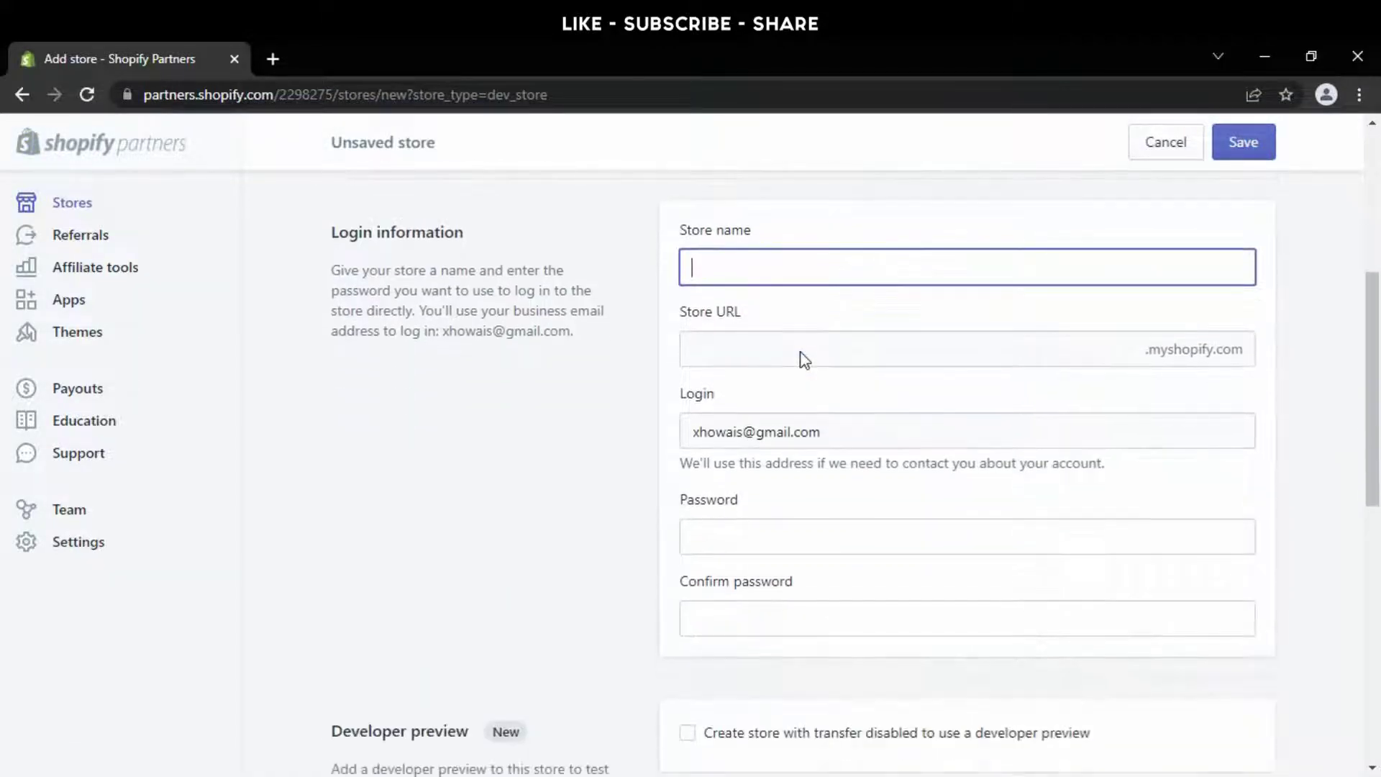
scroll(802, 358, "up", 2)
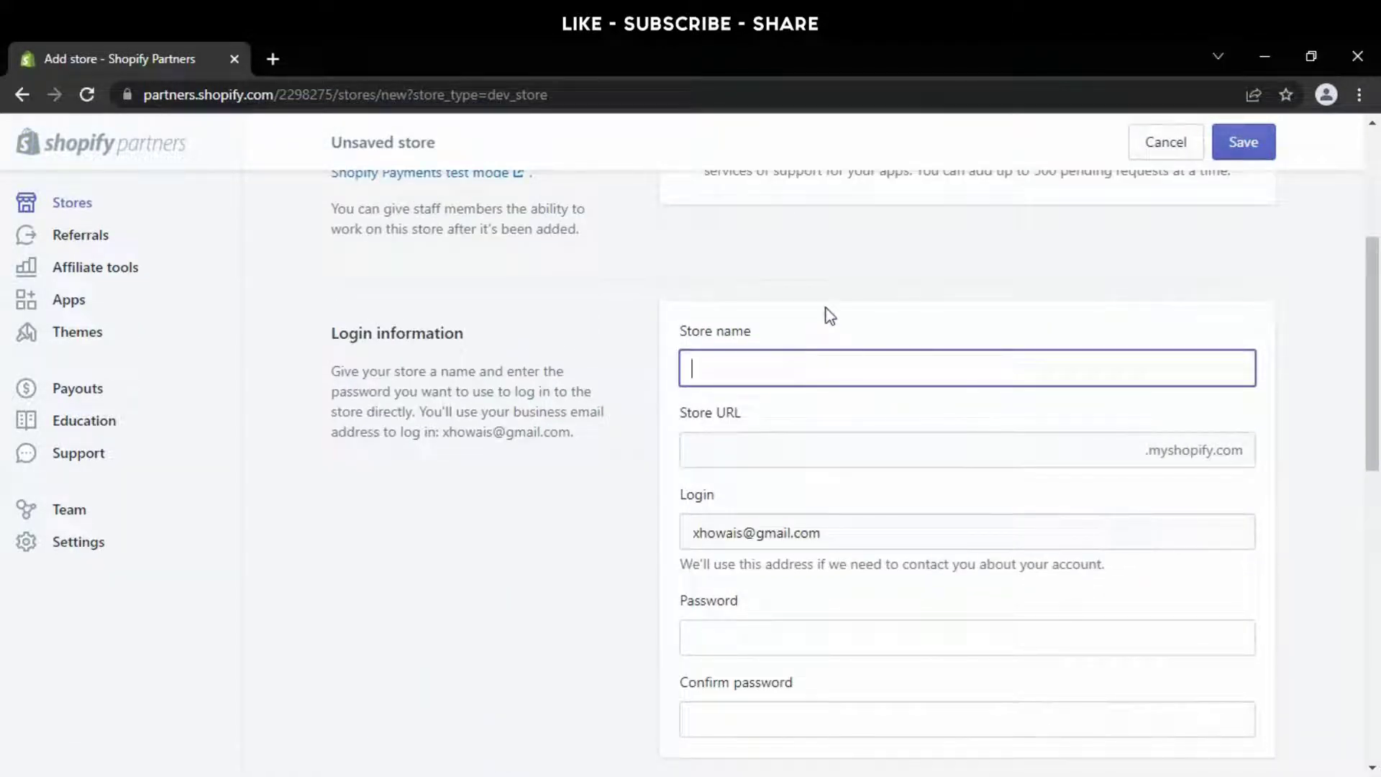
type("Lammer-")
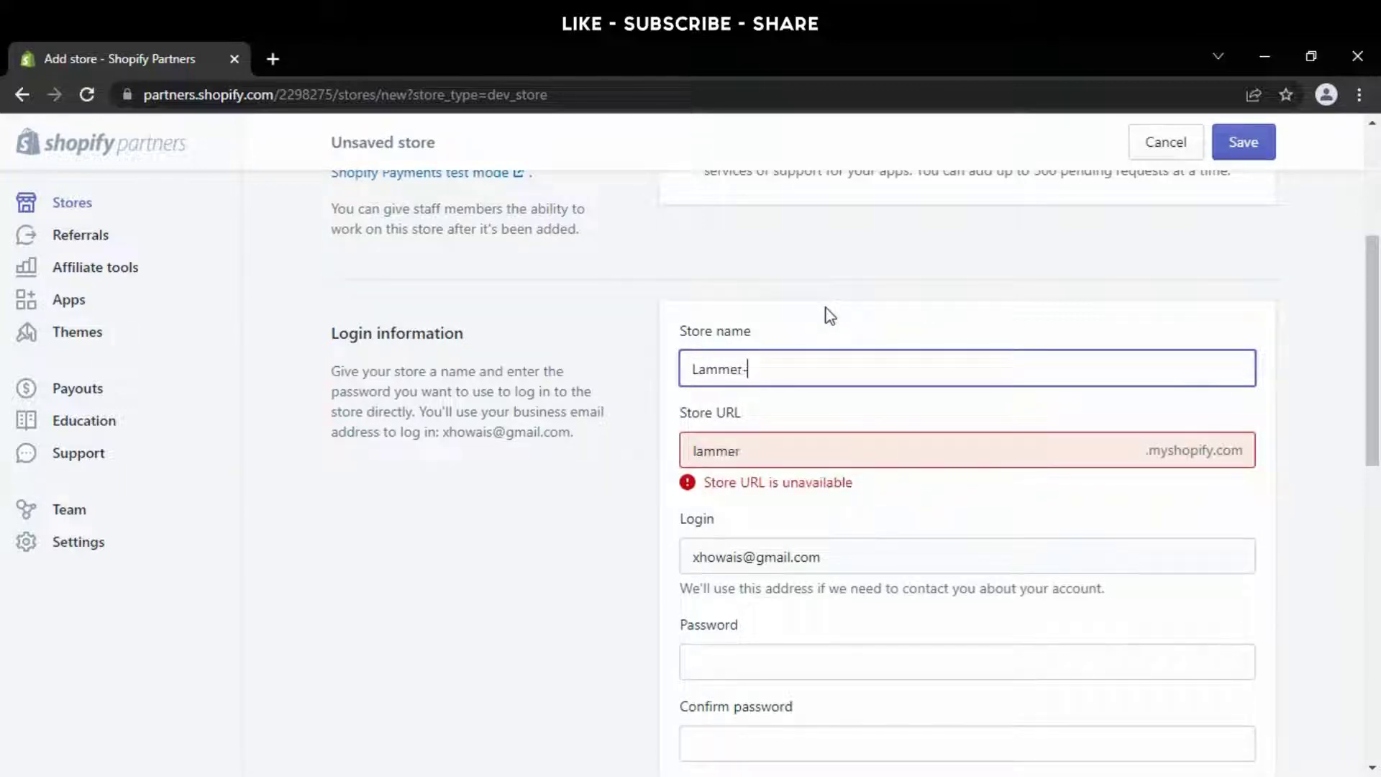
type("demo.1")
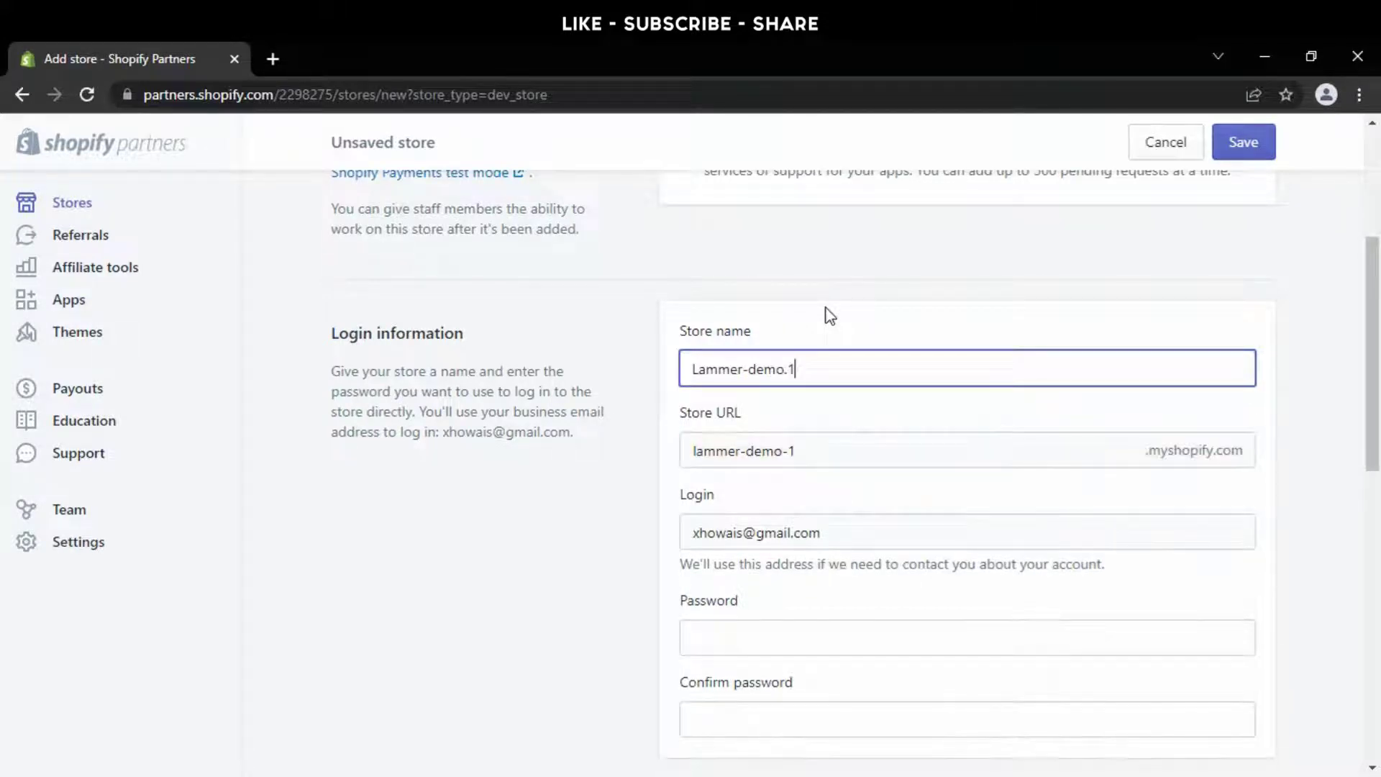
Step: Enter the new store's login password and repeat it in the password confirmation
scroll(830, 316, "down", 4)
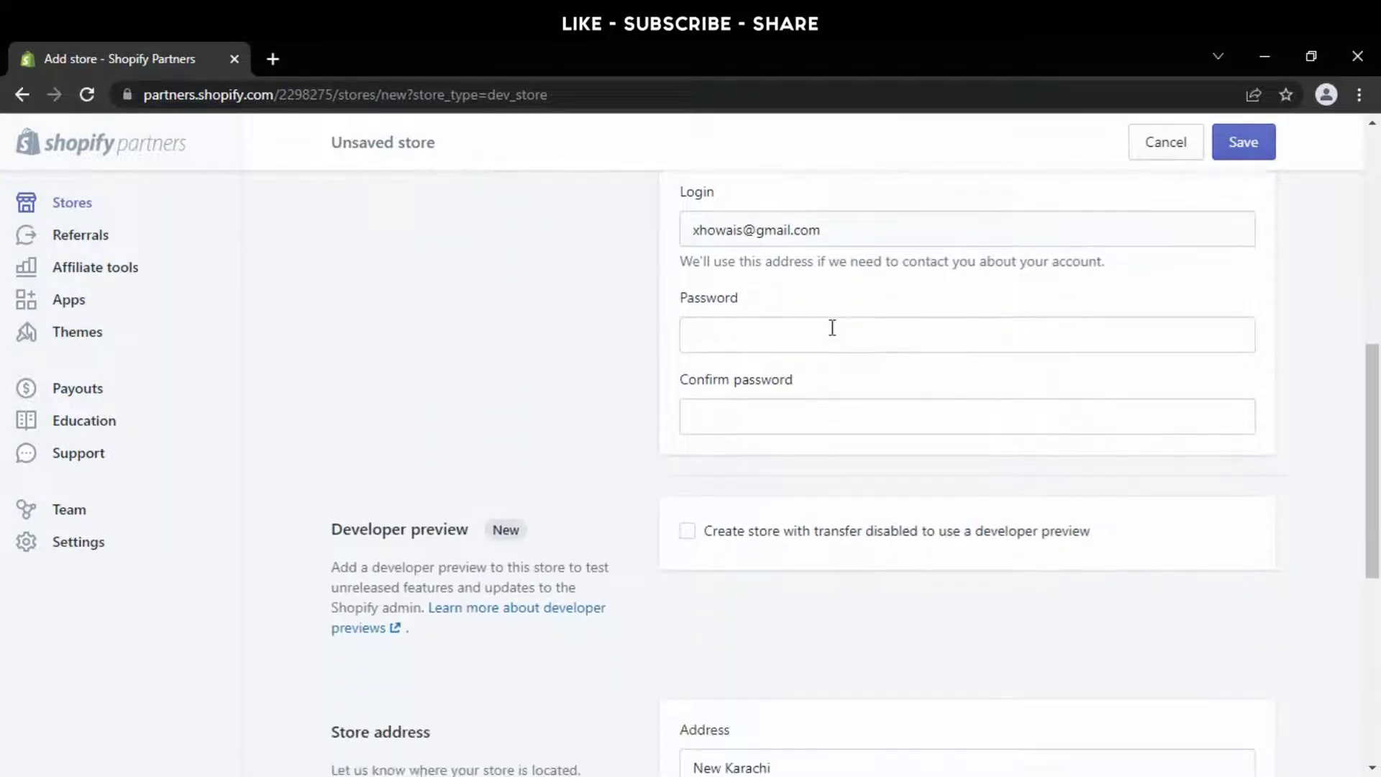
left_click(833, 339)
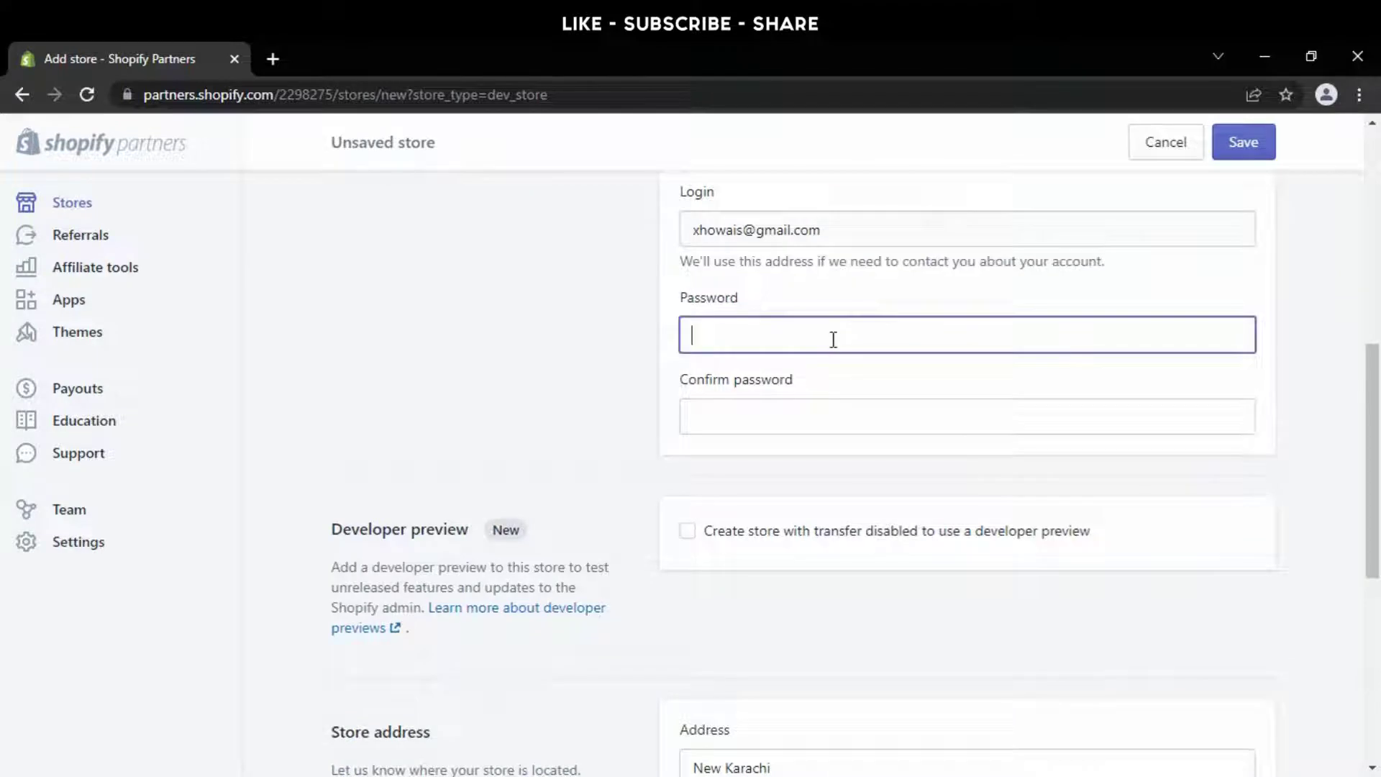
type("a")
scroll(827, 345, "down", 1)
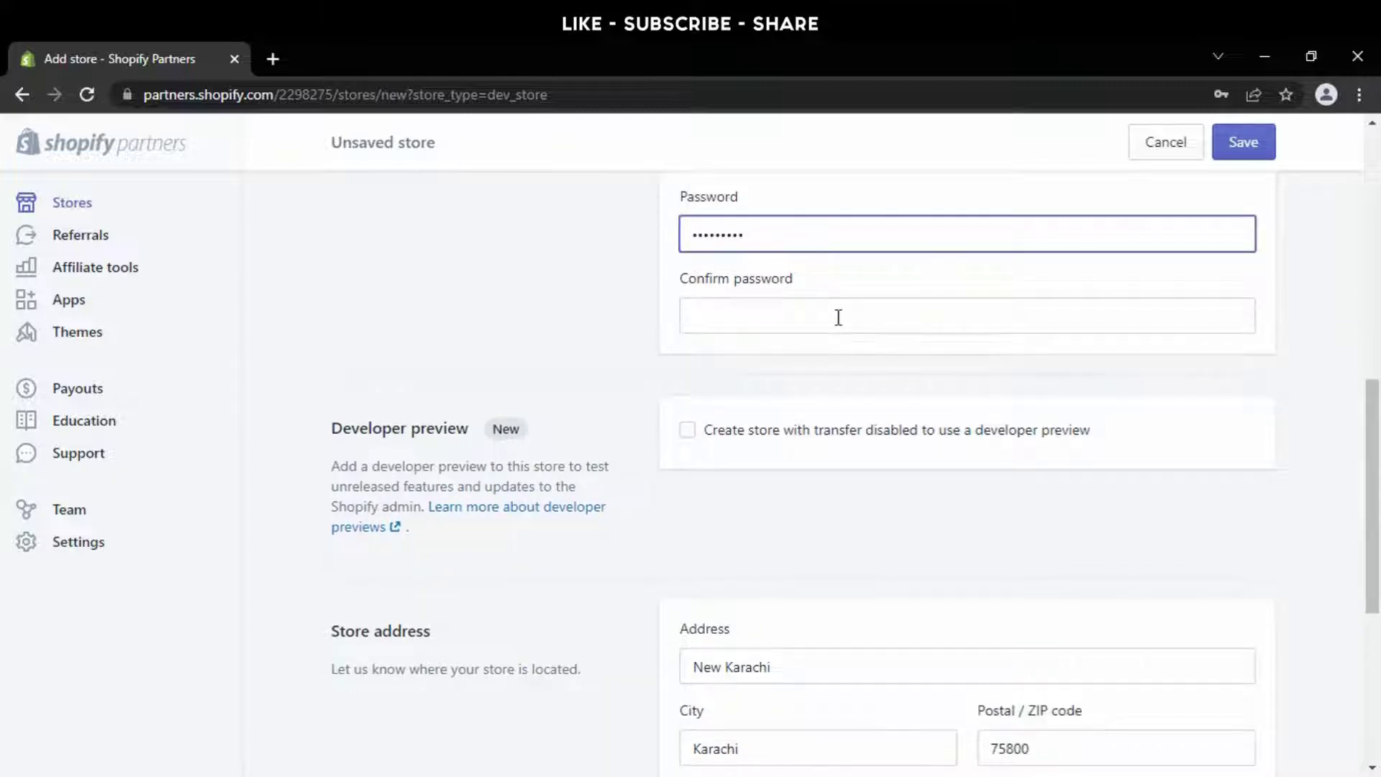
left_click(838, 317)
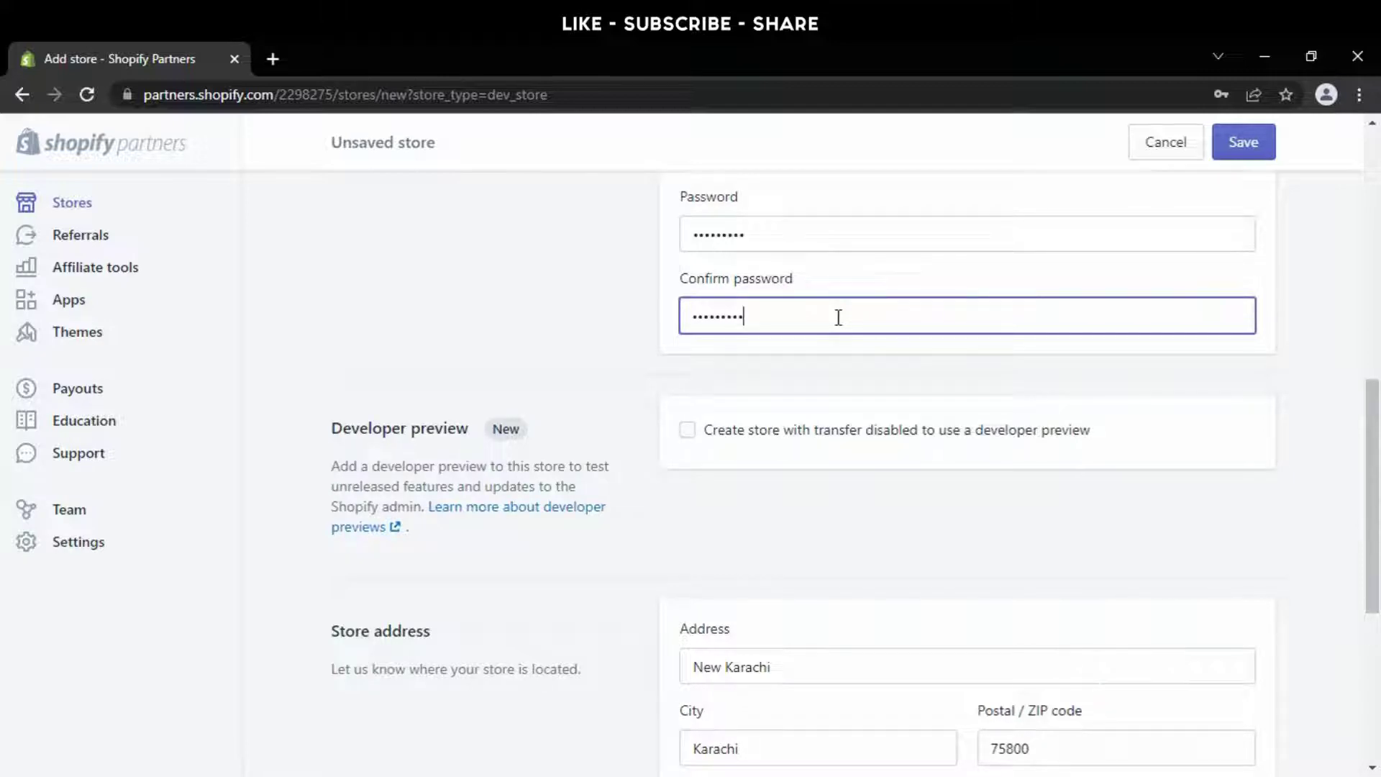
Step: Set the store purpose to Build a new store for a client and save the new store
scroll(838, 317, "down", 5)
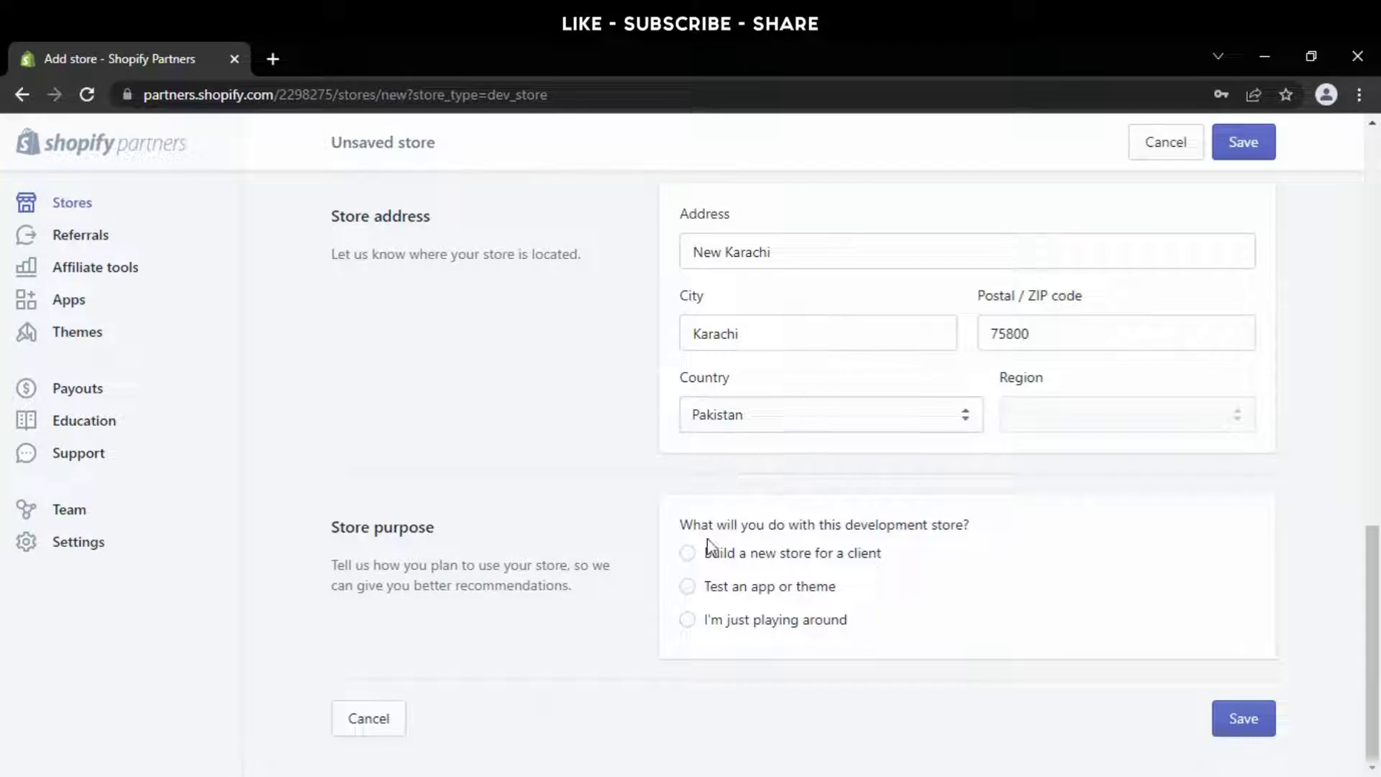
left_click(708, 566)
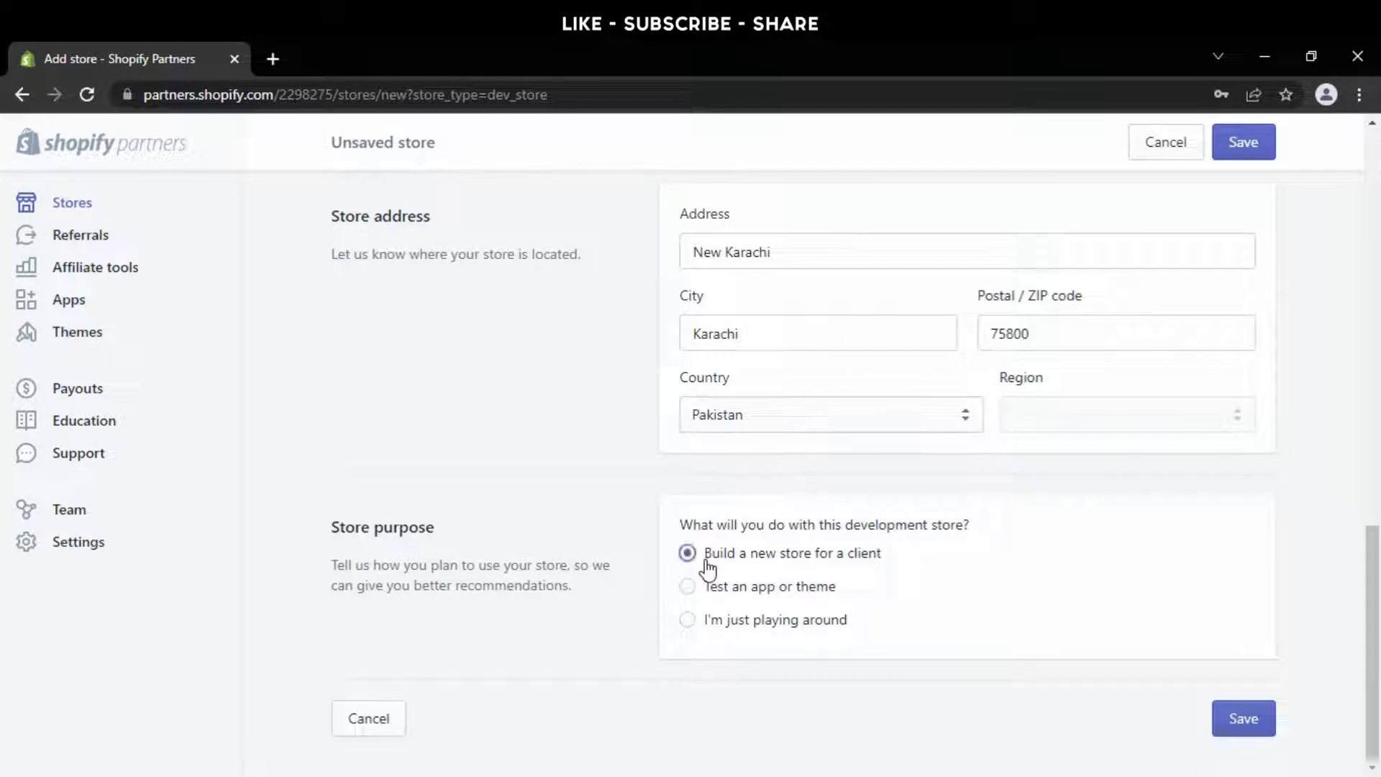
left_click(1248, 728)
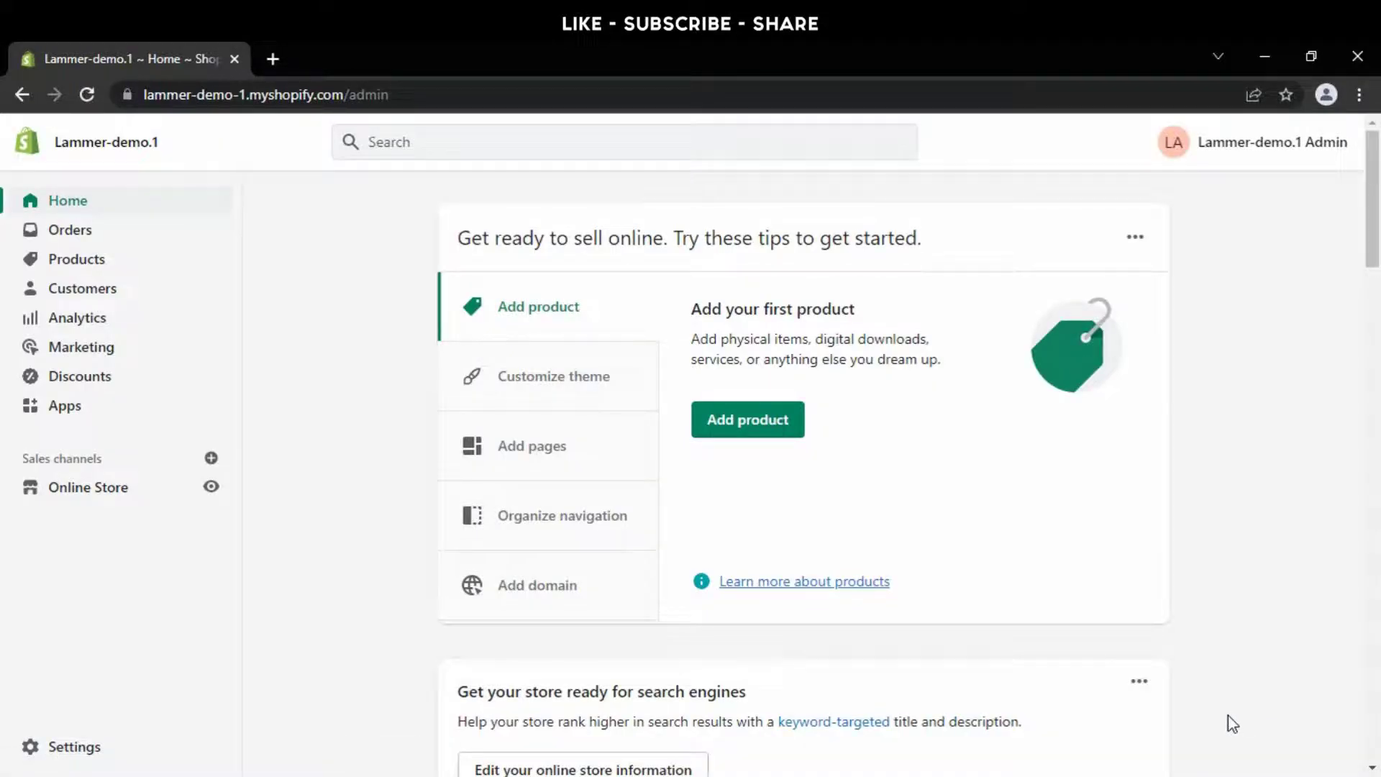
Step: Upload lammer_4.zip from the st-lammer theme folder to the online store's theme library
left_click(66, 489)
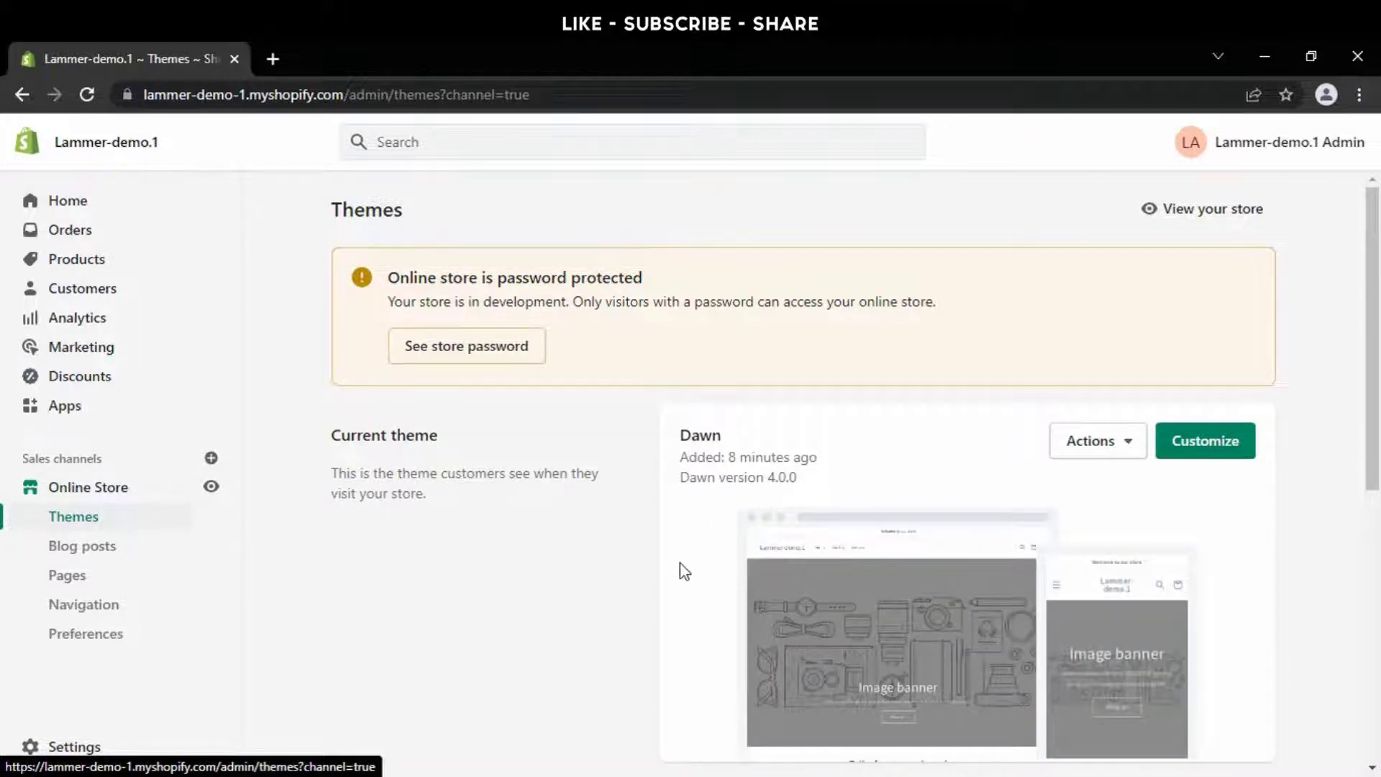
scroll(654, 569, "down", 5)
scroll(651, 569, "down", 3)
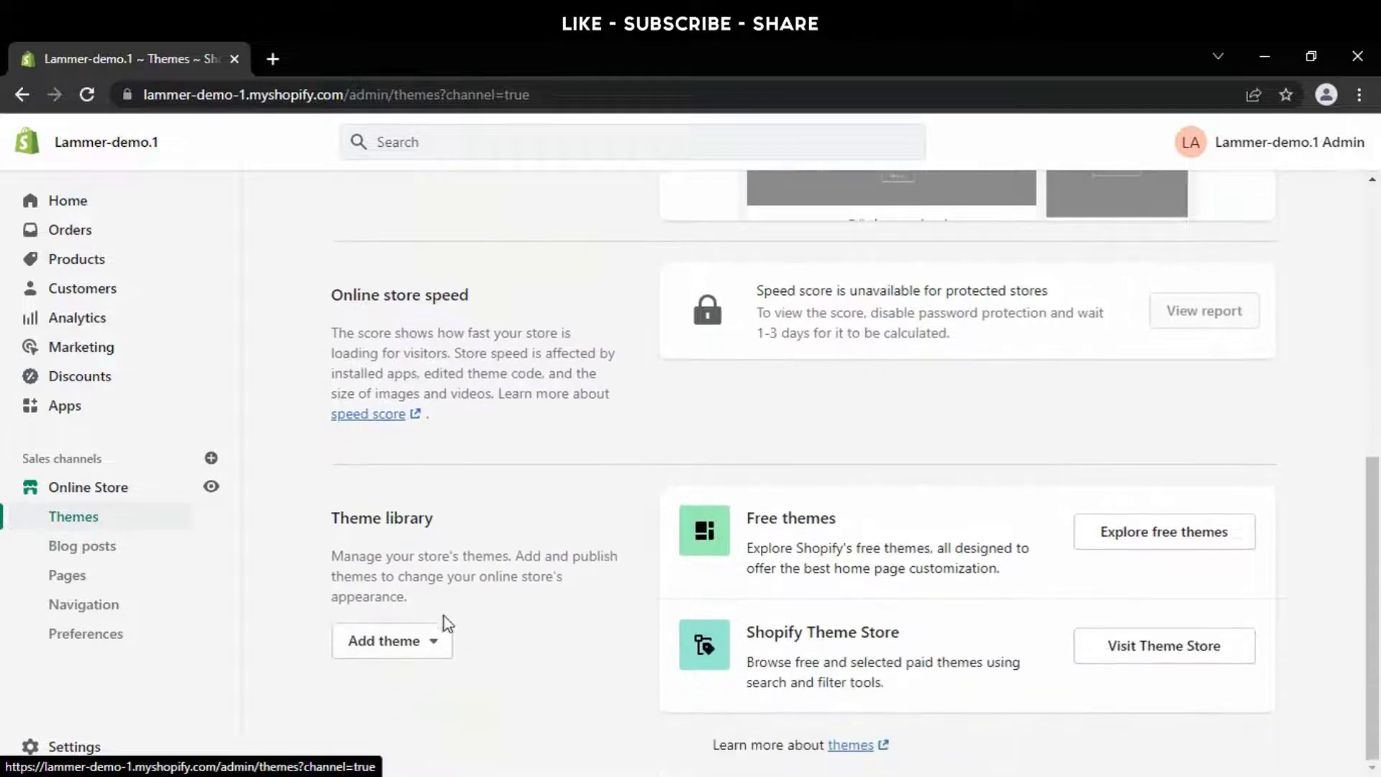
left_click(417, 640)
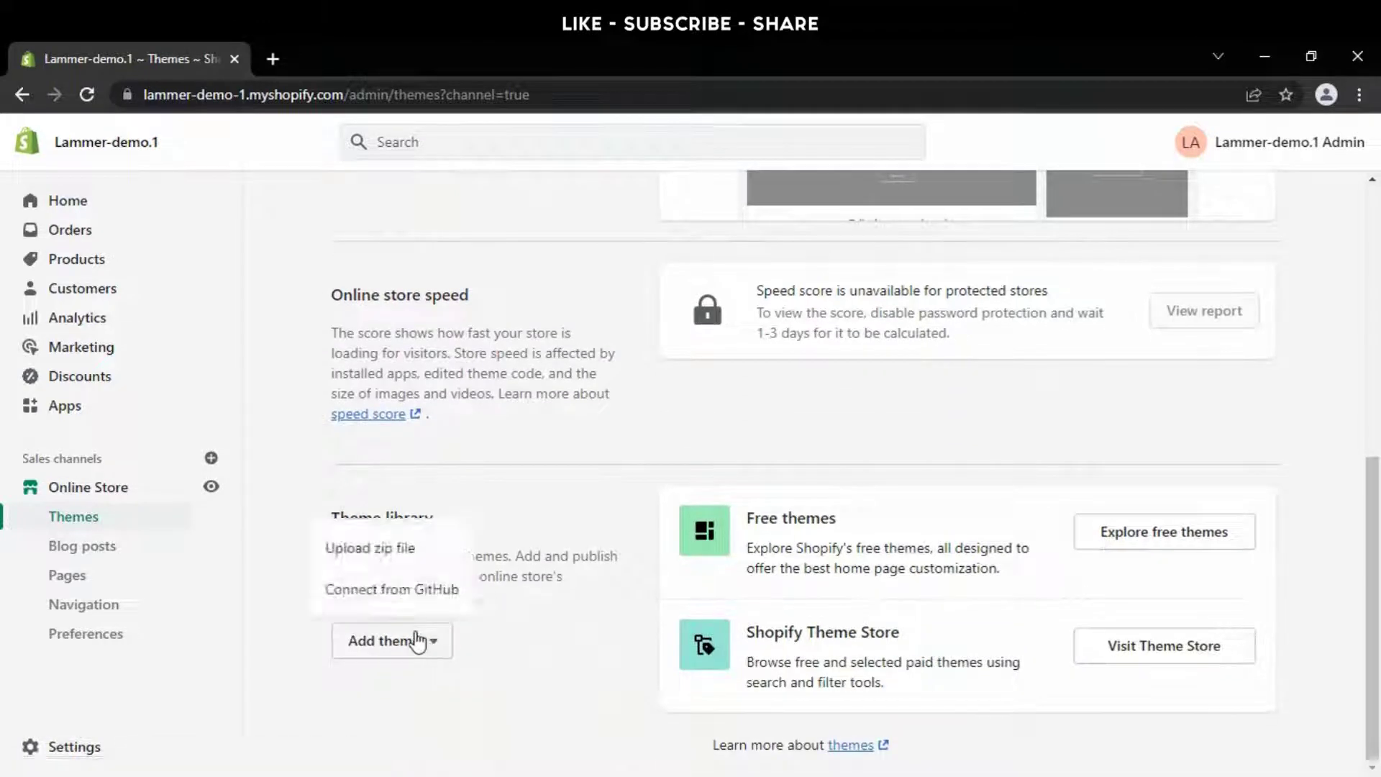
left_click(395, 558)
left_click(568, 536)
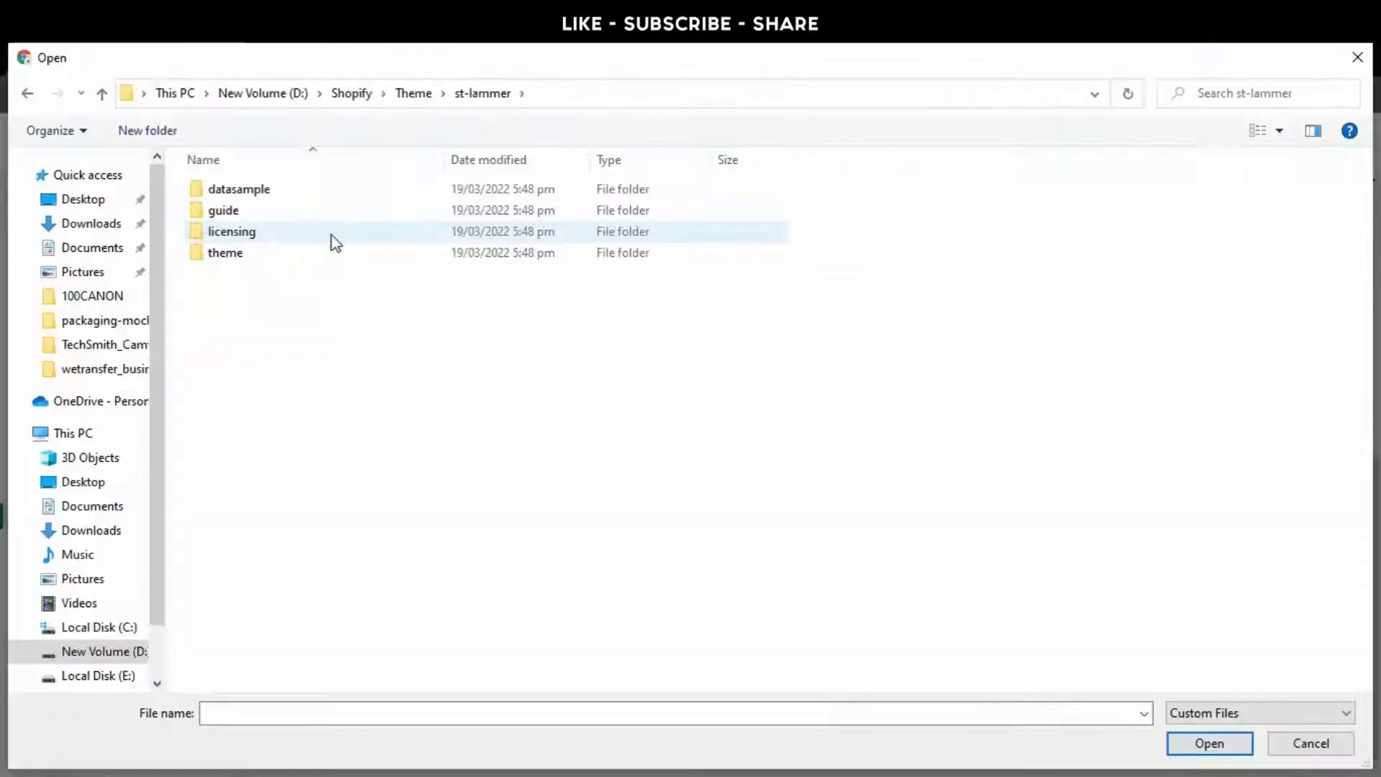
double_click(325, 250)
left_click(325, 250)
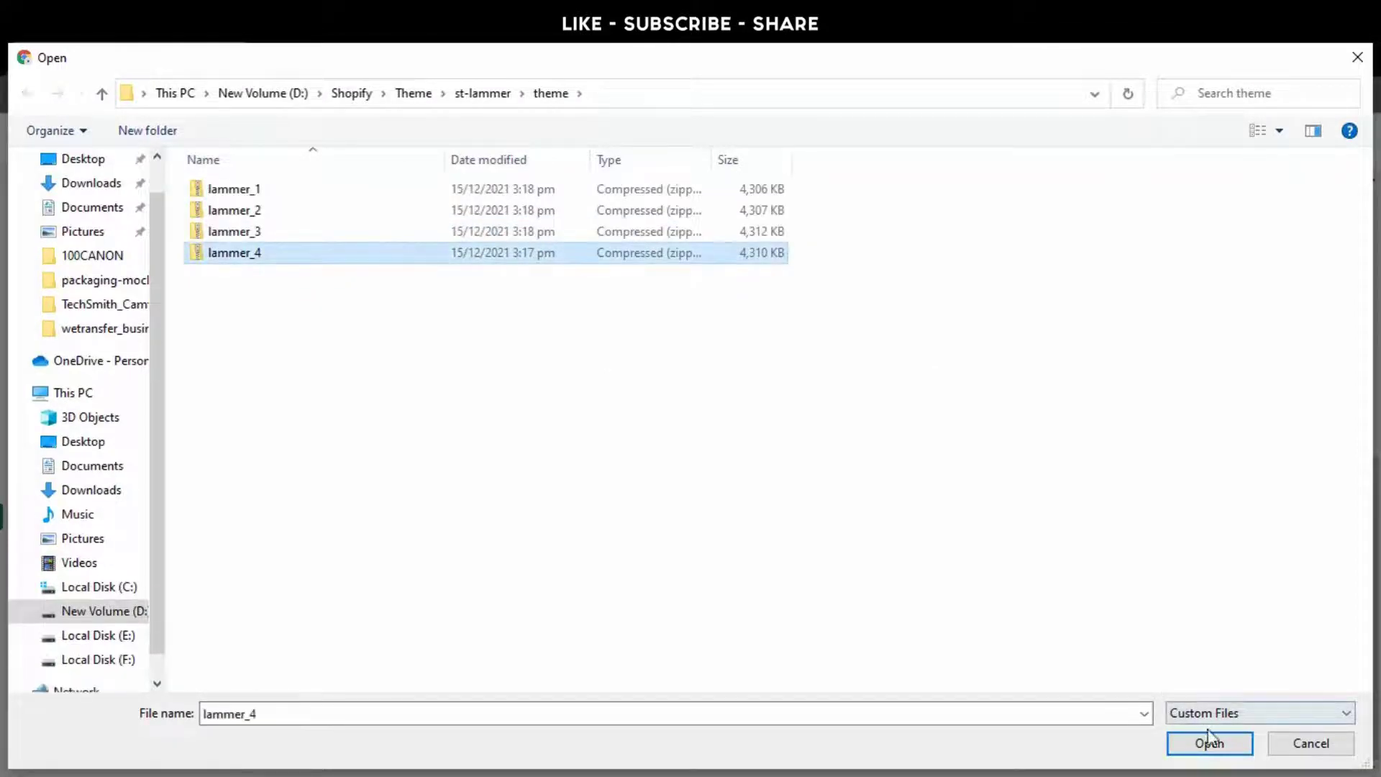
left_click(1216, 743)
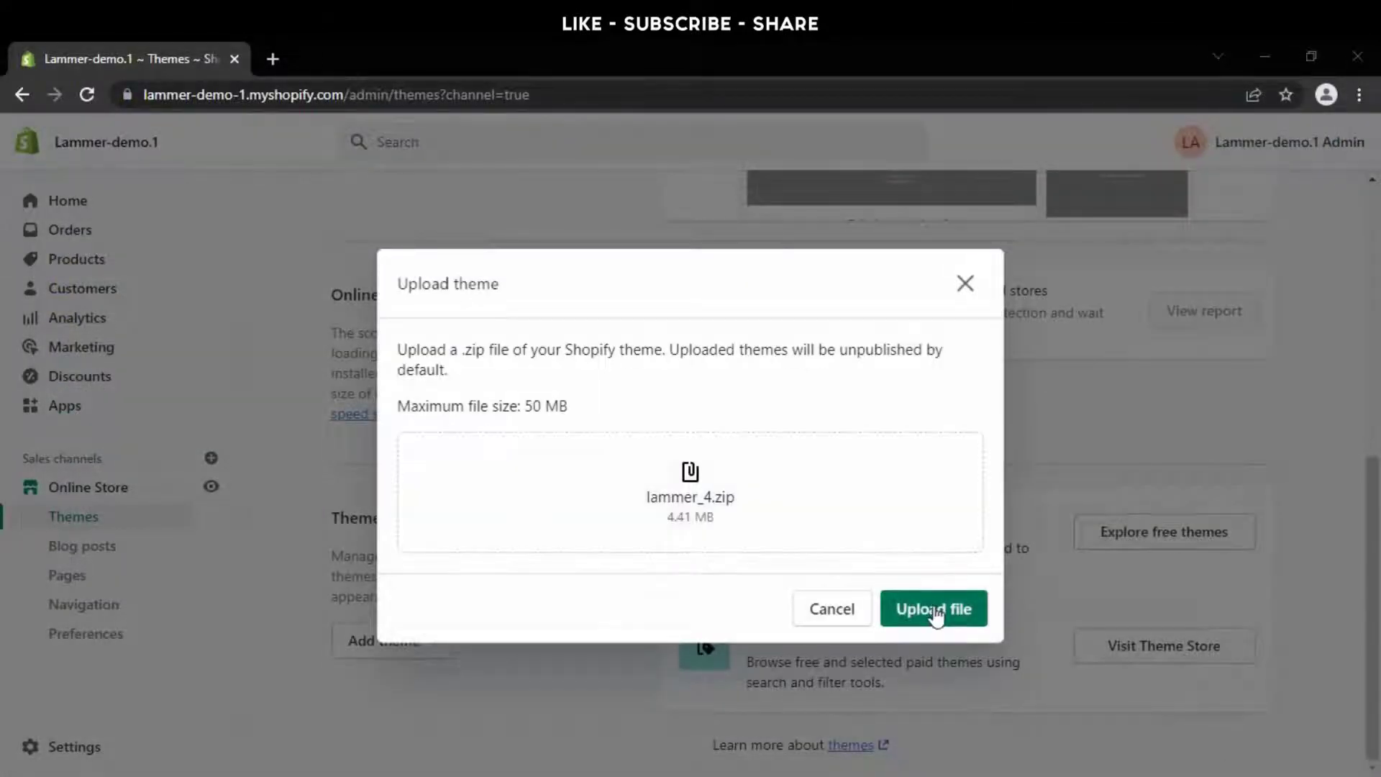
left_click(933, 610)
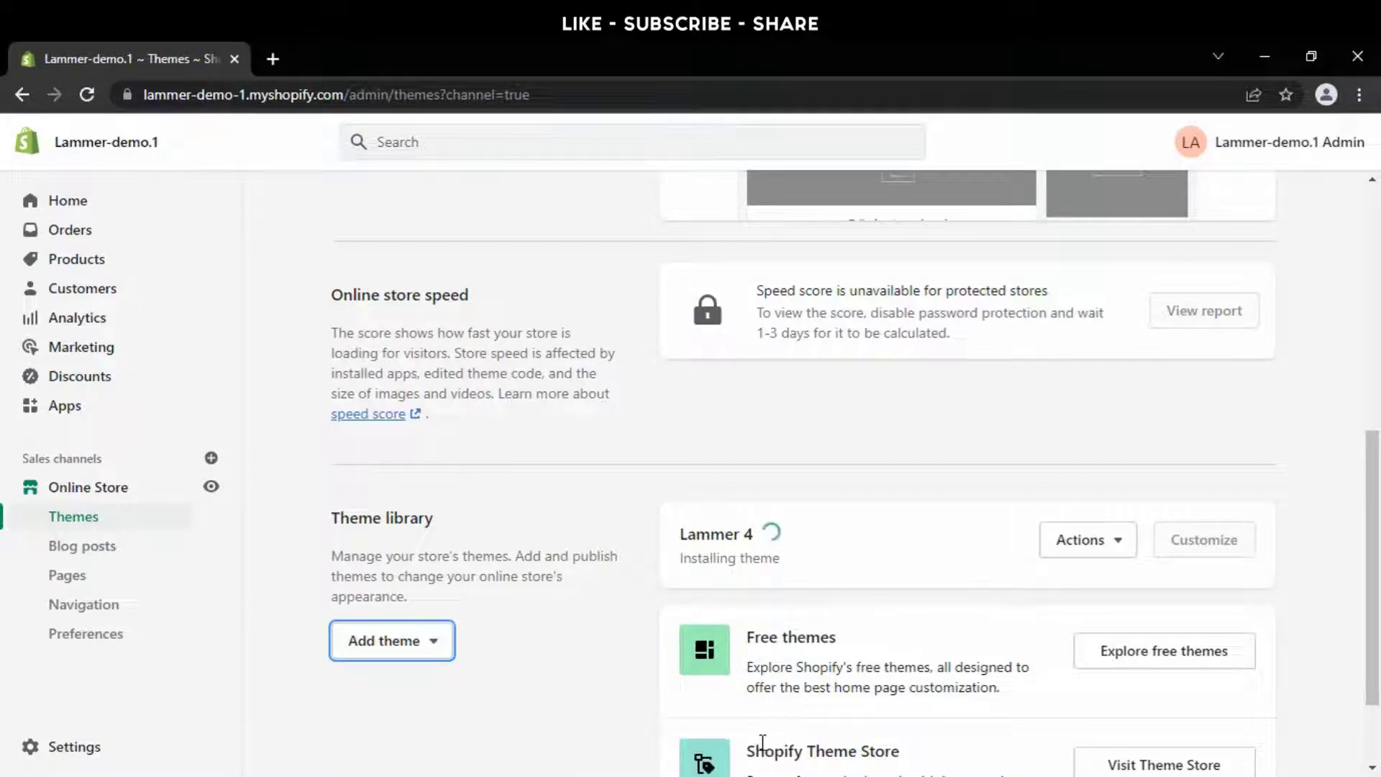
Step: Publish the Lammer 4 theme in place of Dawn and dismiss the notification
left_click(1101, 548)
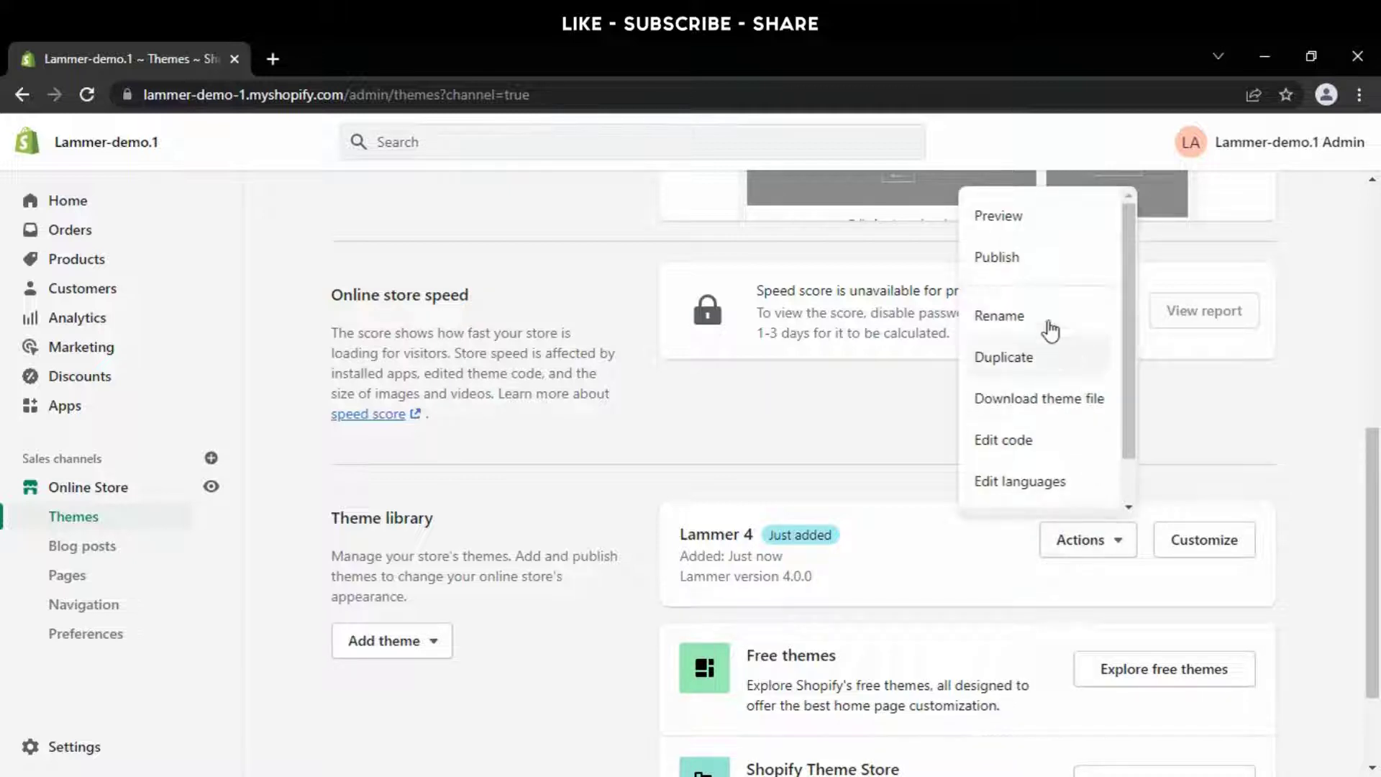
left_click(1035, 266)
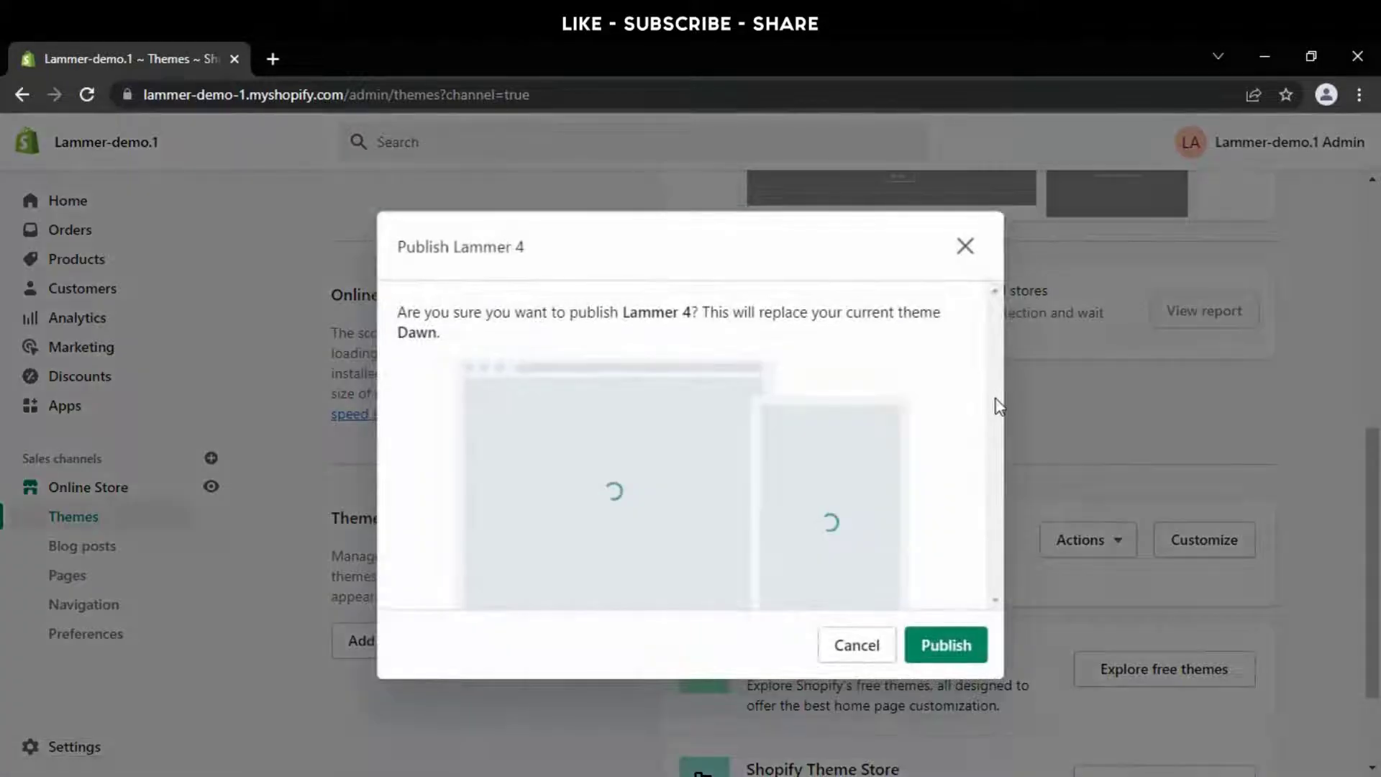
left_click(947, 644)
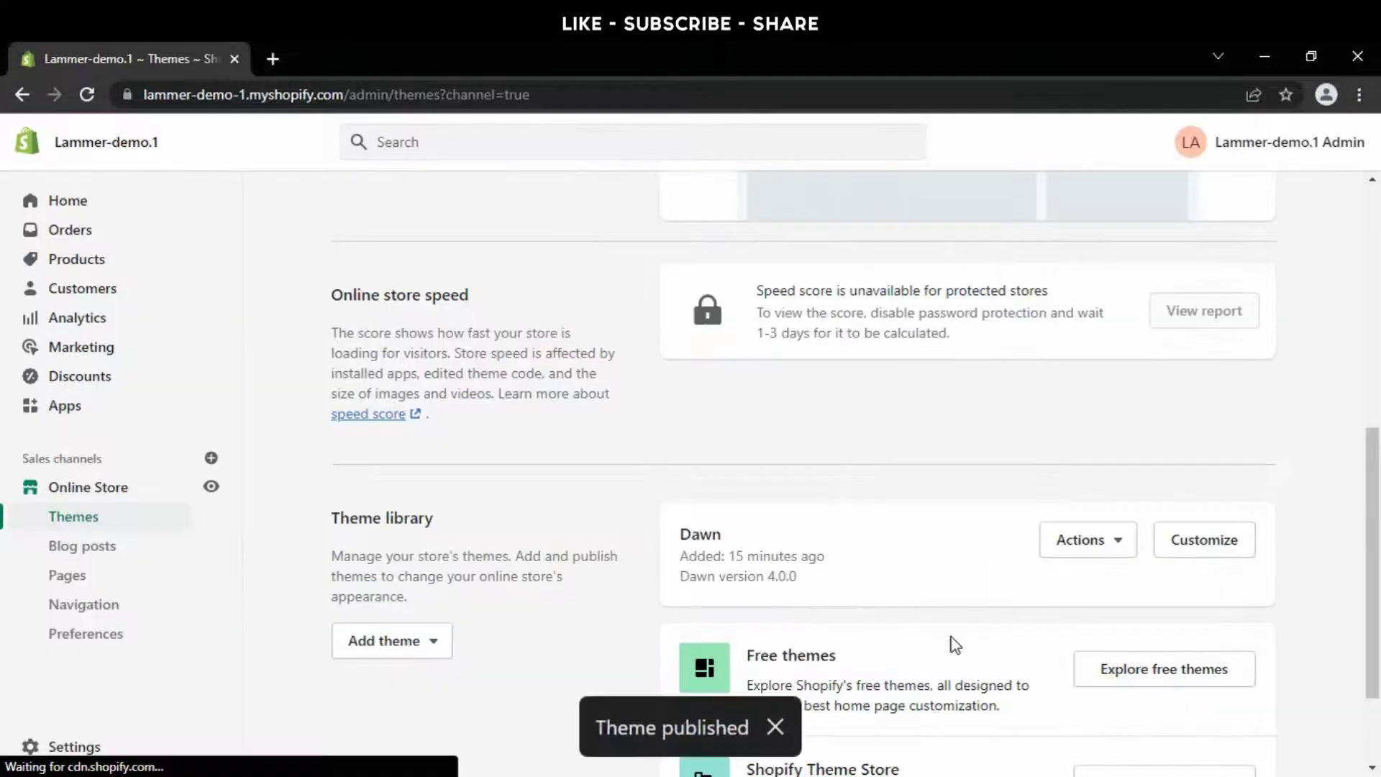
left_click(773, 729)
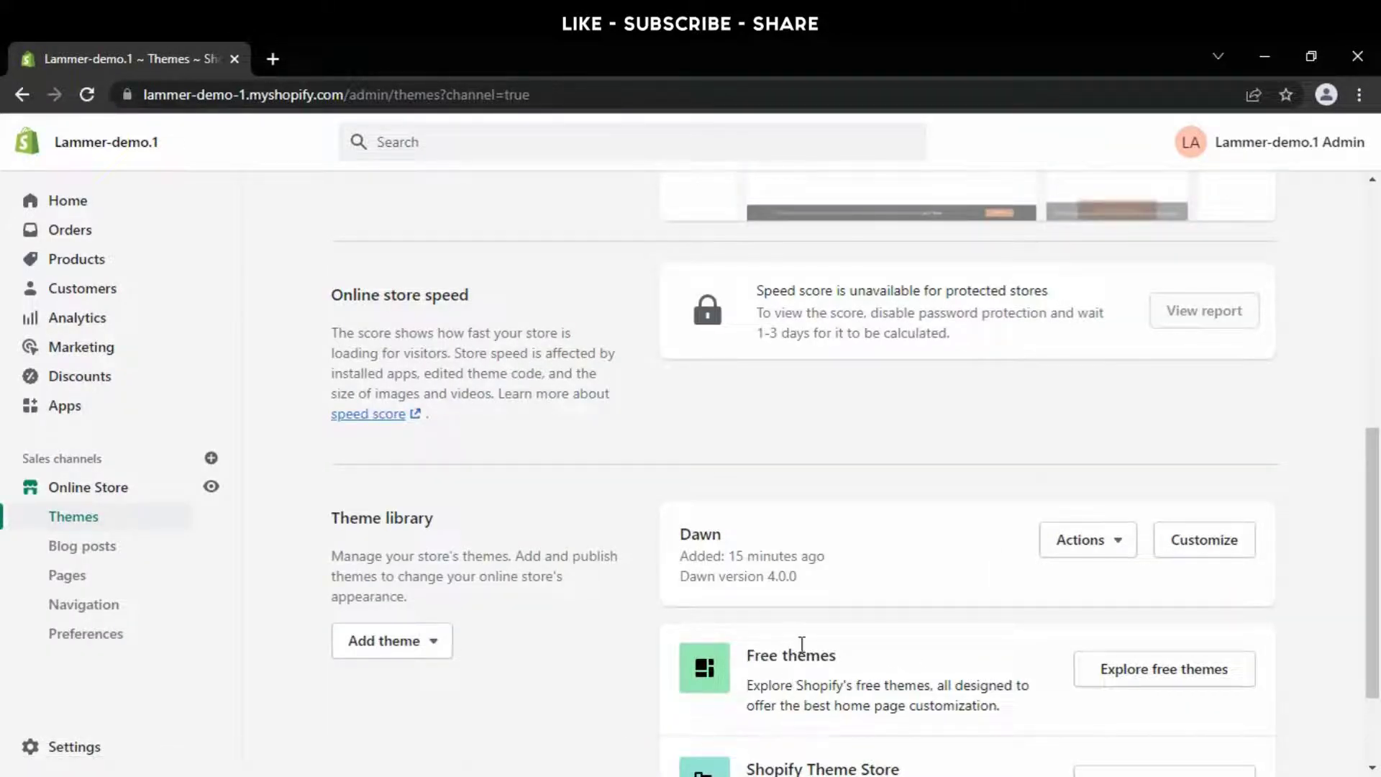
Step: Preview the live storefront, dismiss its newsletter popup, look through the home page sections and return to the theme administration
scroll(798, 647, "up", 10)
scroll(813, 640, "up", 1)
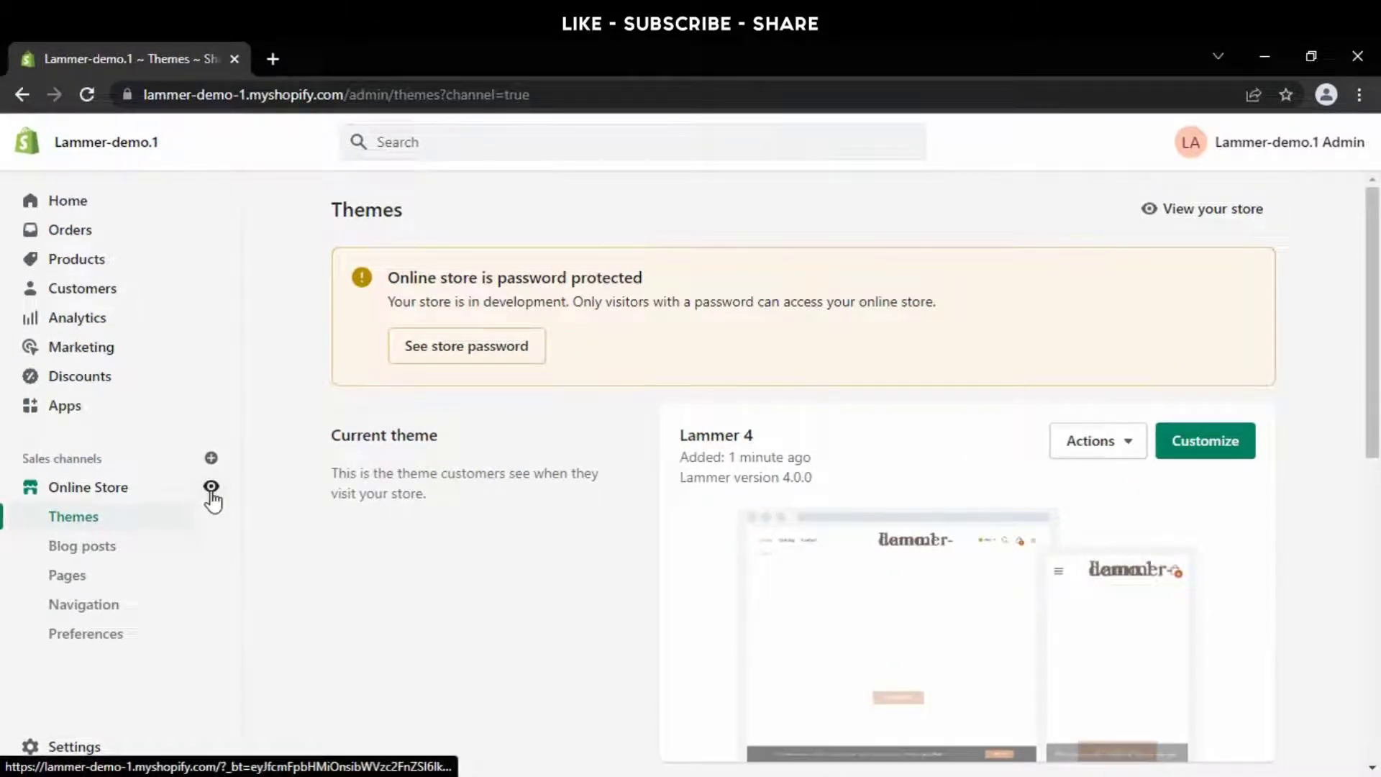
left_click(211, 495)
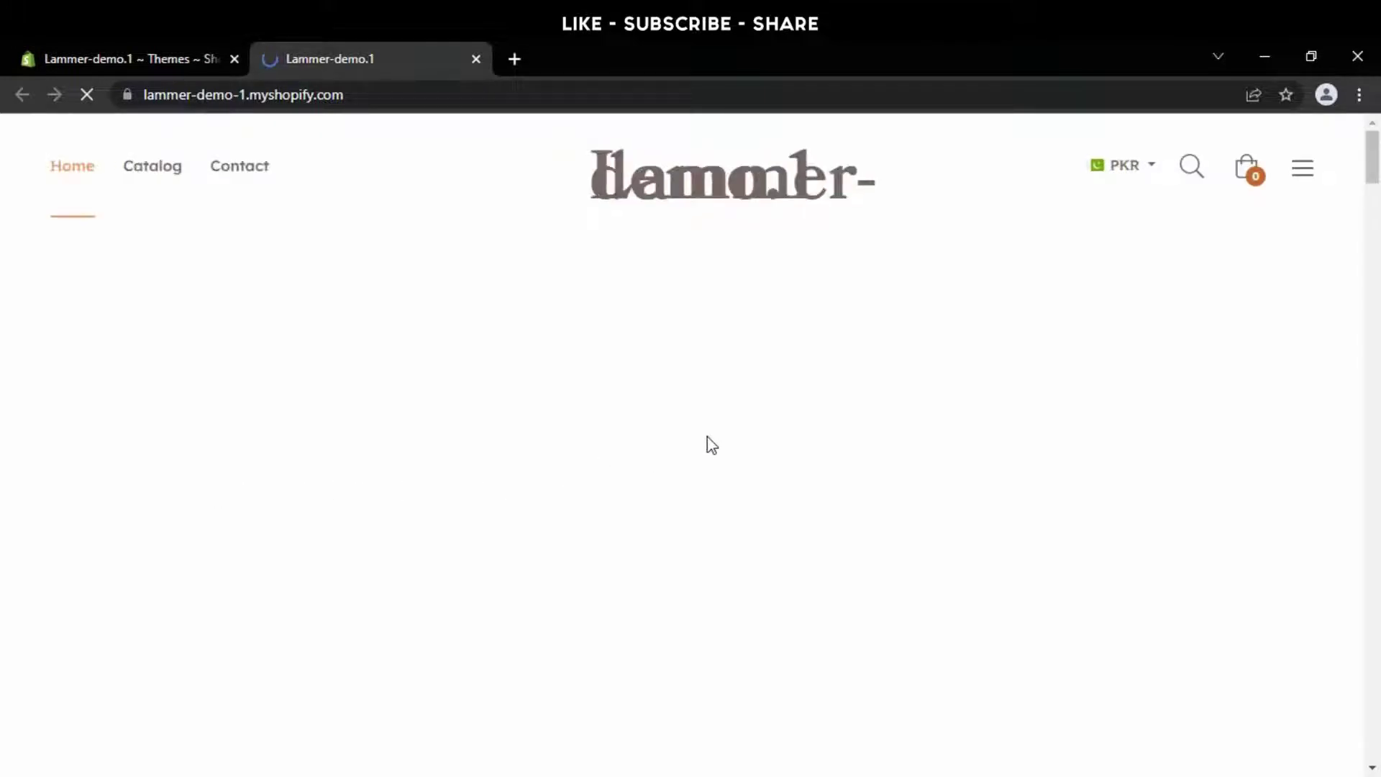
scroll(712, 445, "down", 5)
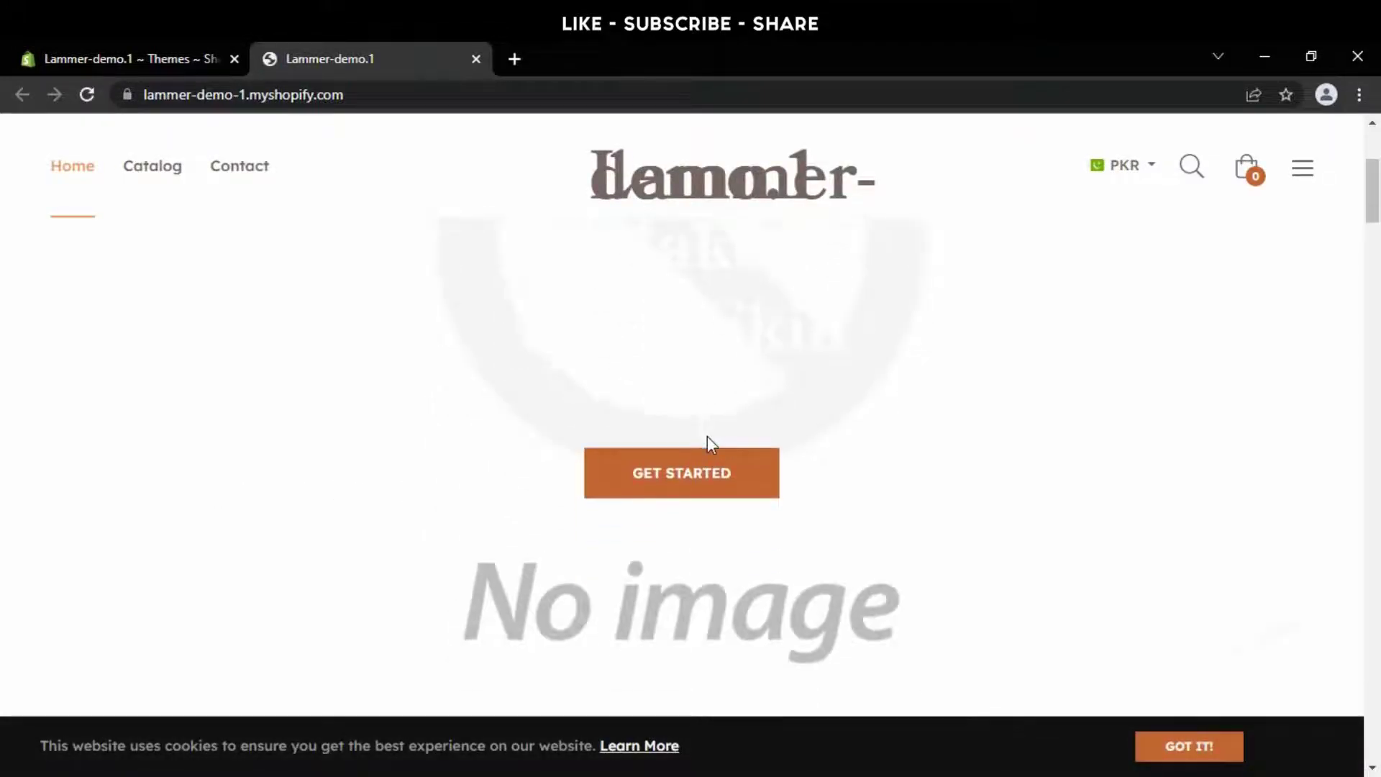
scroll(711, 445, "down", 10)
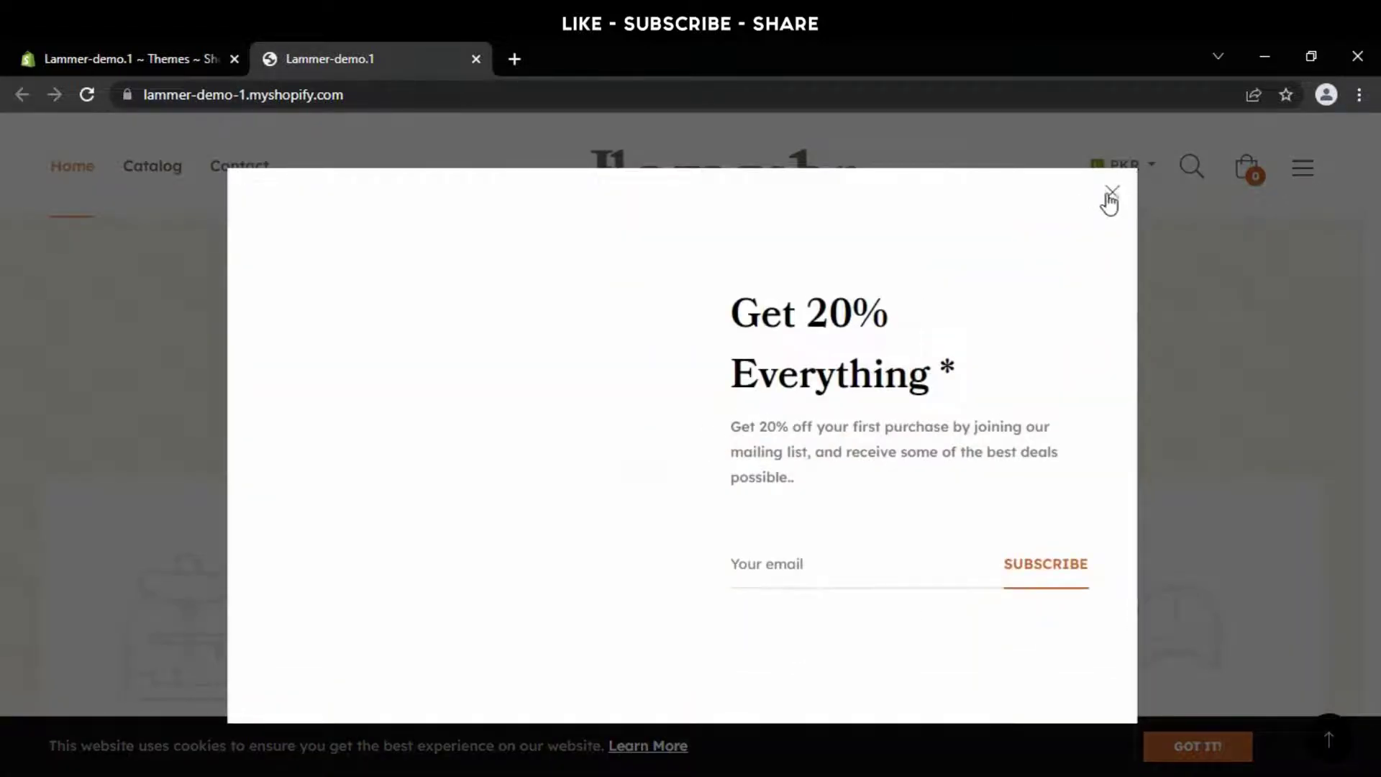
left_click(1111, 191)
scroll(961, 374, "down", 10)
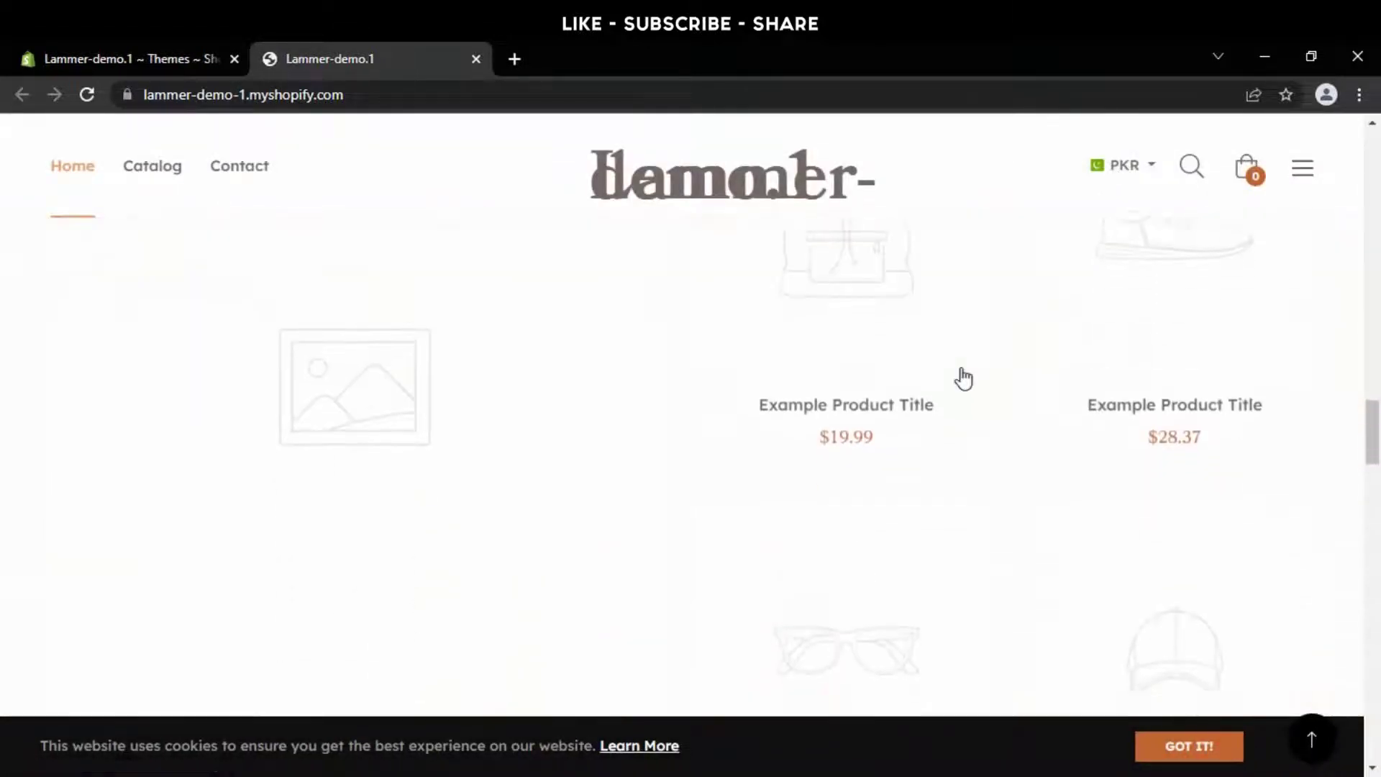
scroll(963, 379, "down", 10)
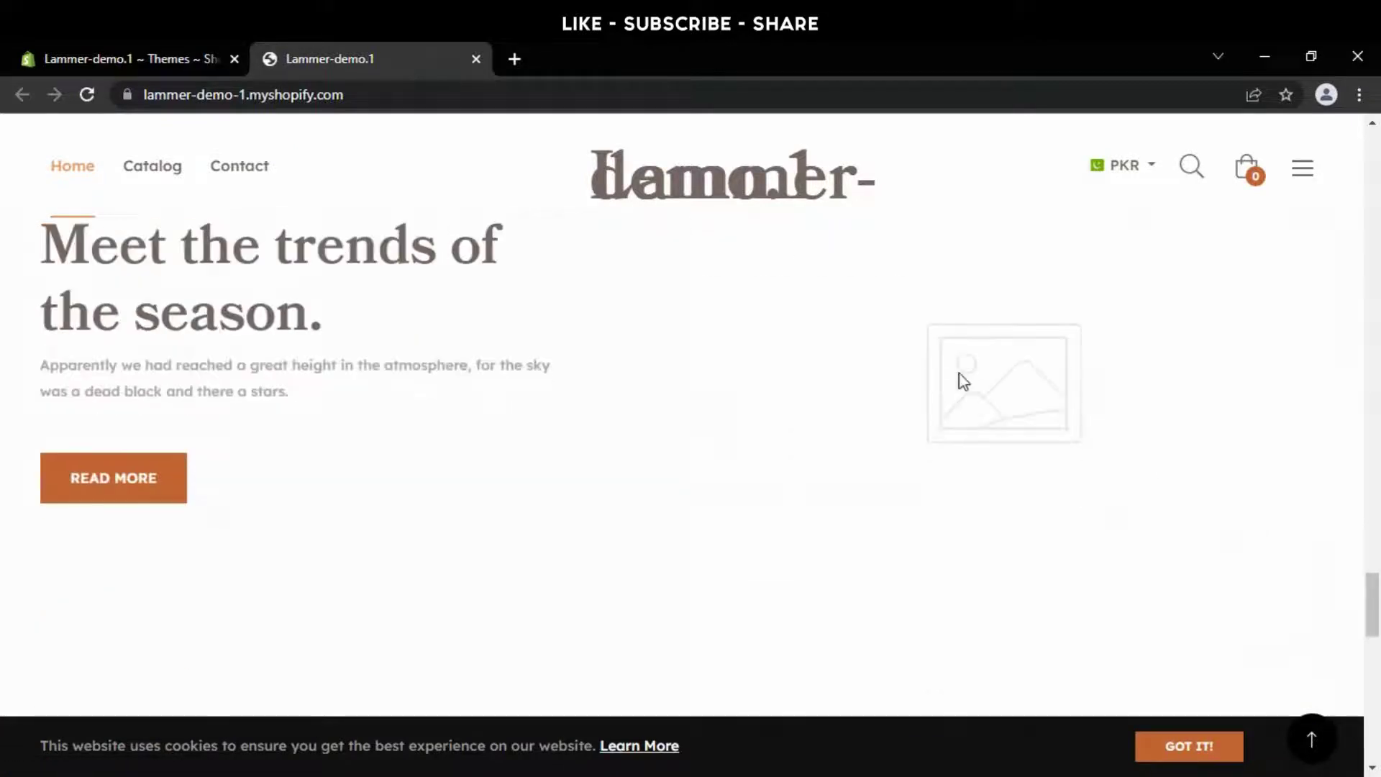
scroll(963, 381, "down", 5)
key("ctrl+w")
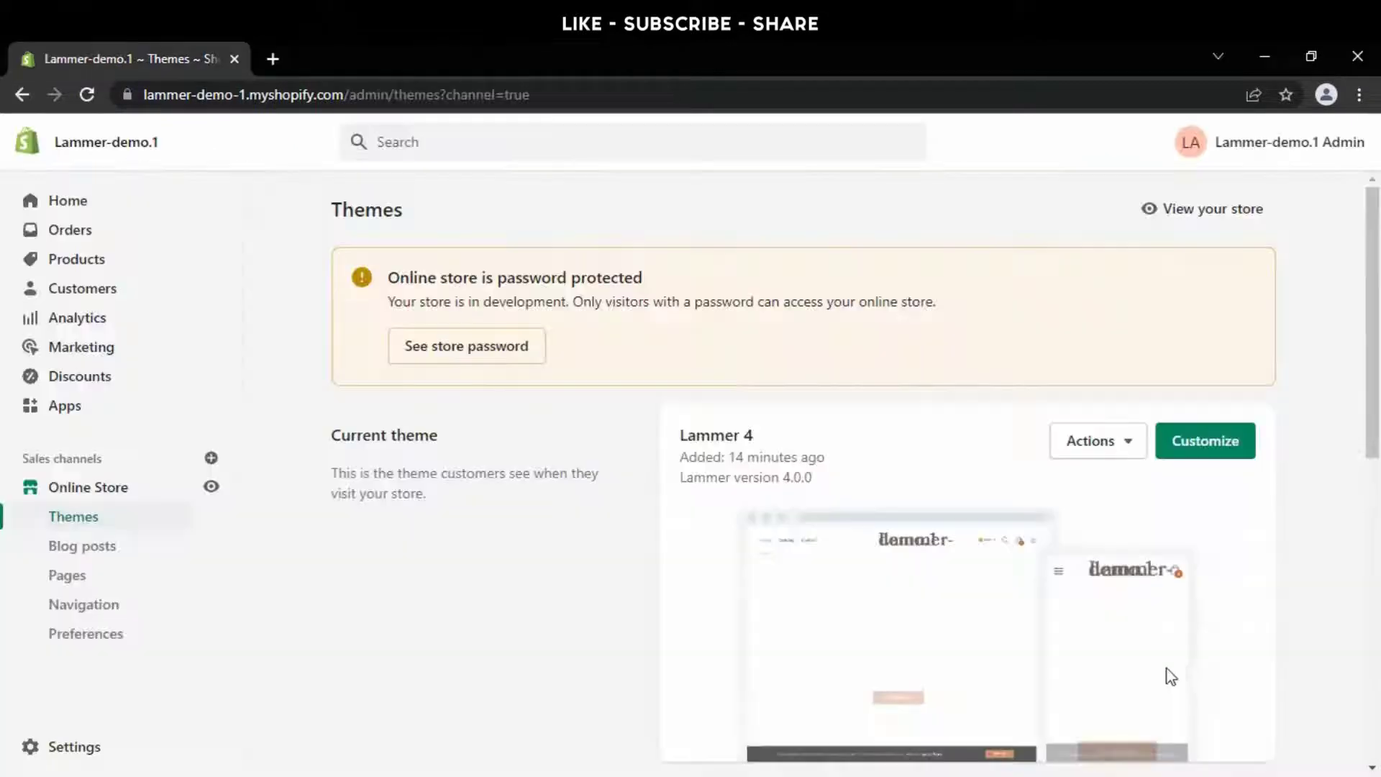
Step: Open the current Lammer 4 theme for customization
left_click(1193, 453)
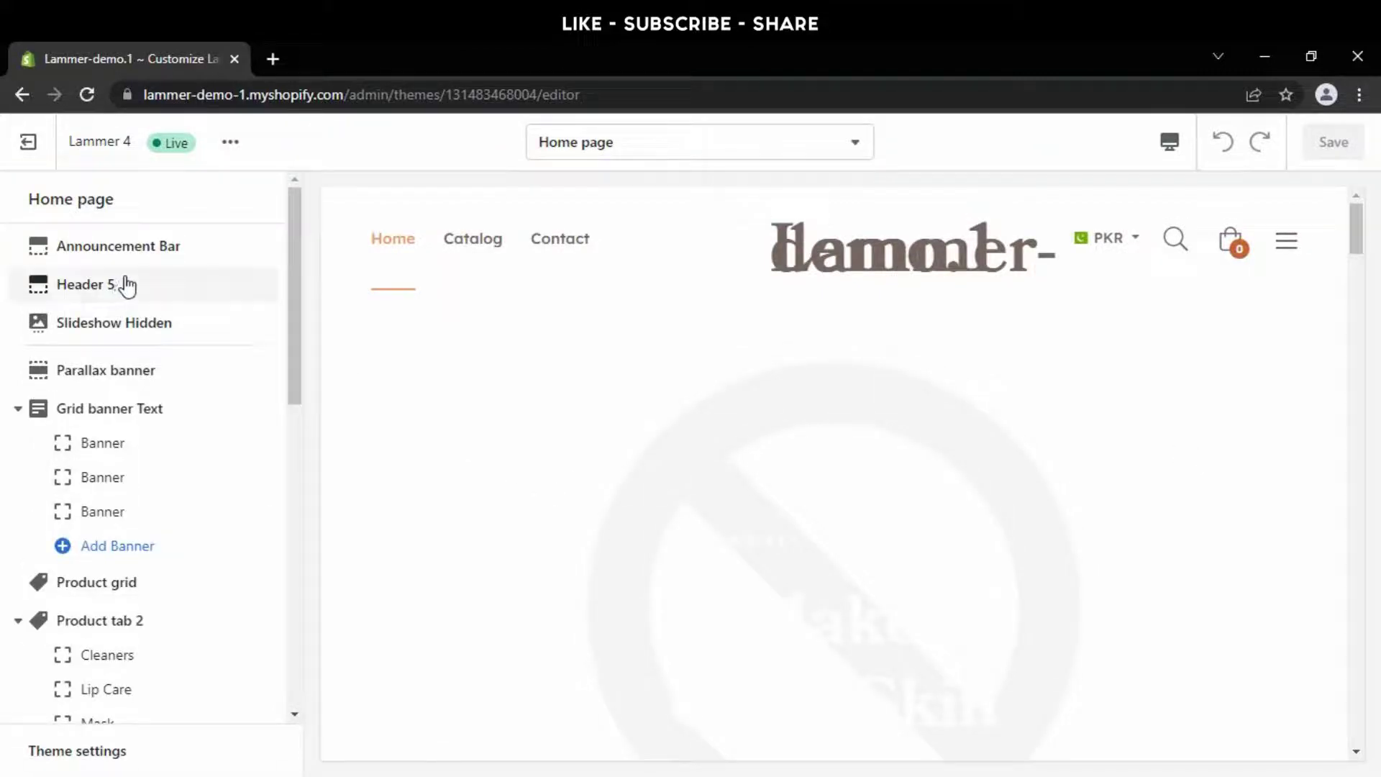
Step: Open the Header 5 section's settings, expand its theme settings and look through them to the logo image and currency options
left_click(100, 286)
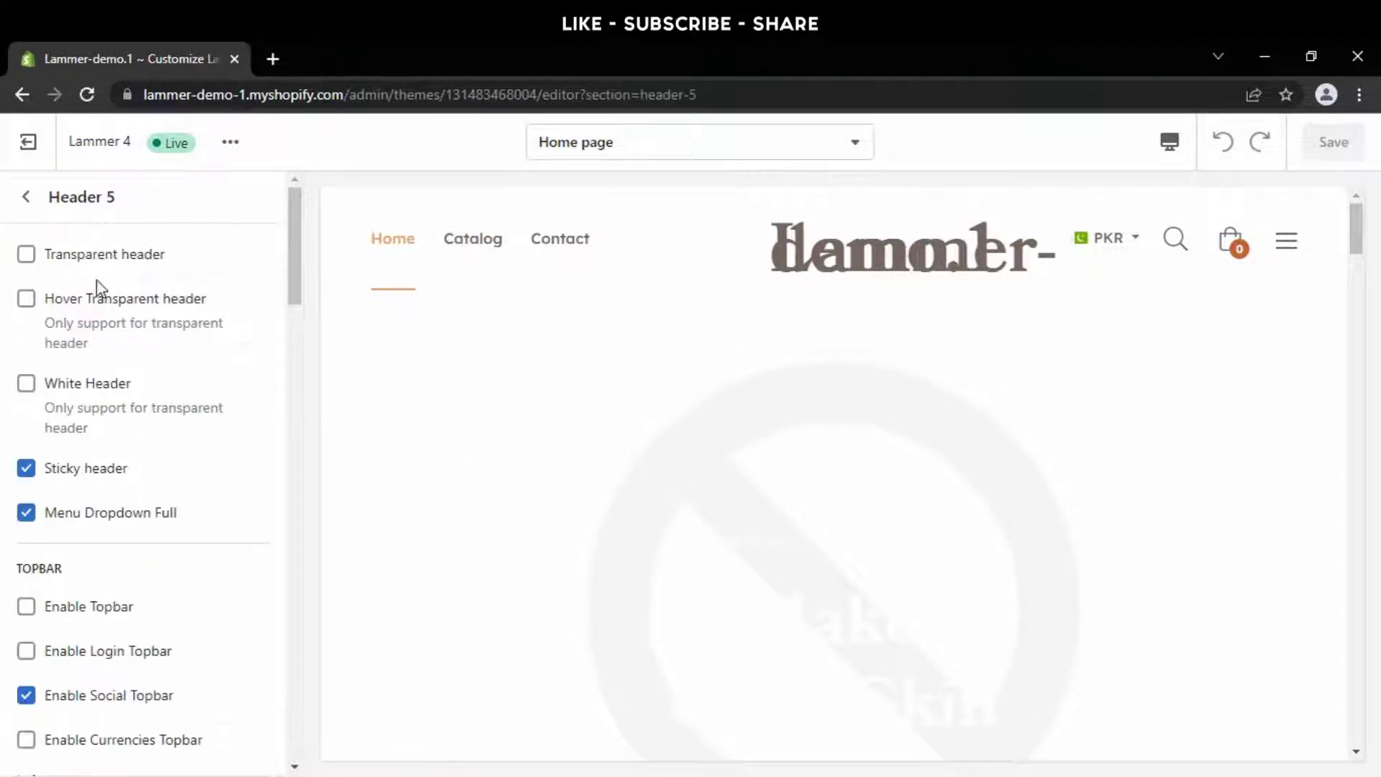
scroll(100, 287, "down", 8)
scroll(100, 288, "down", 12)
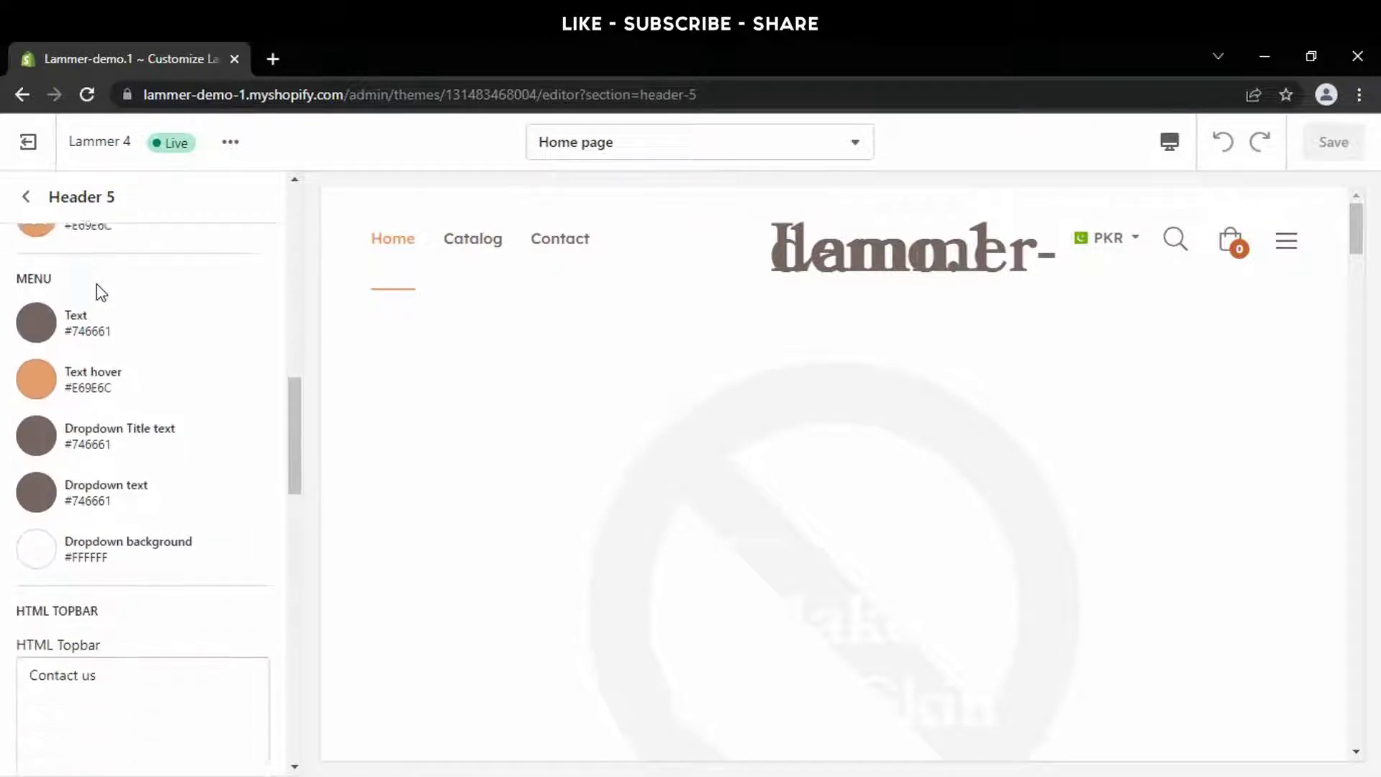
scroll(100, 287, "down", 8)
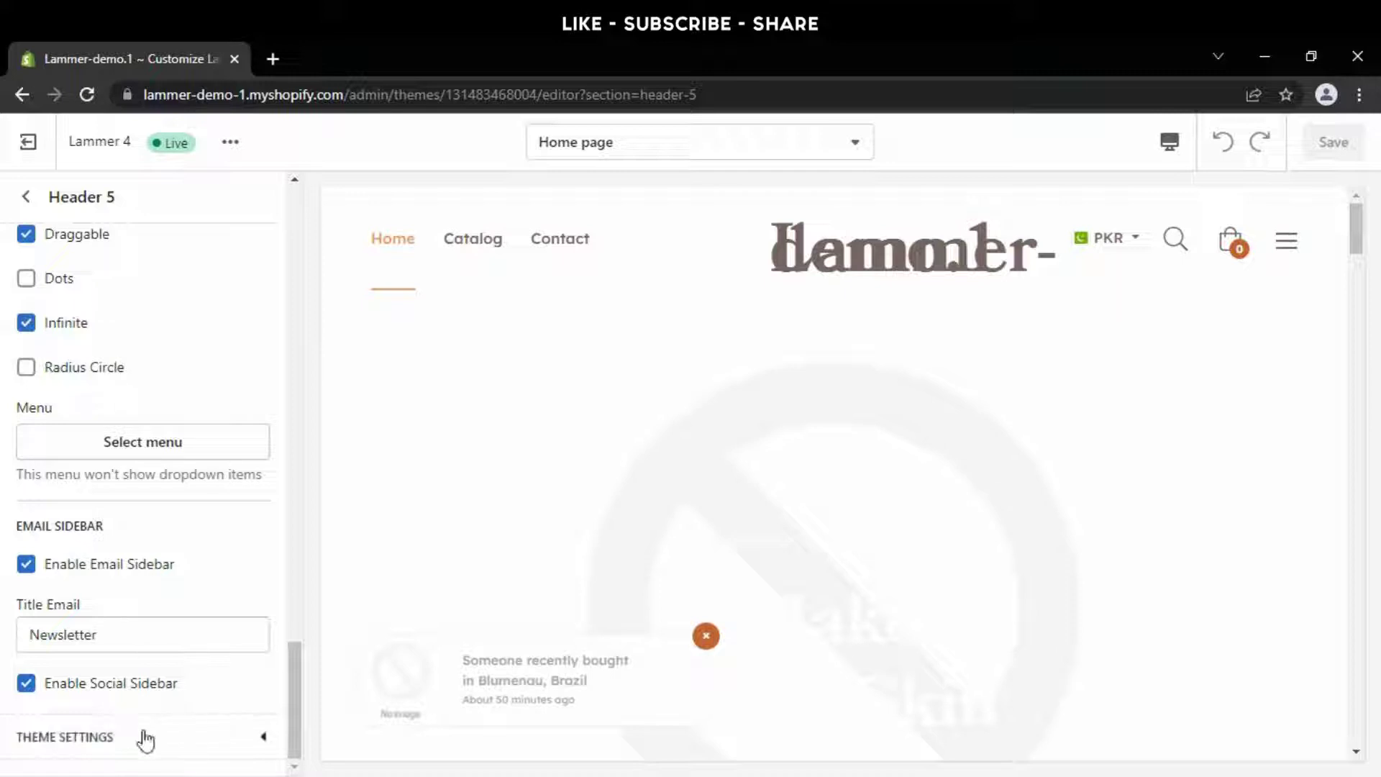
left_click(117, 736)
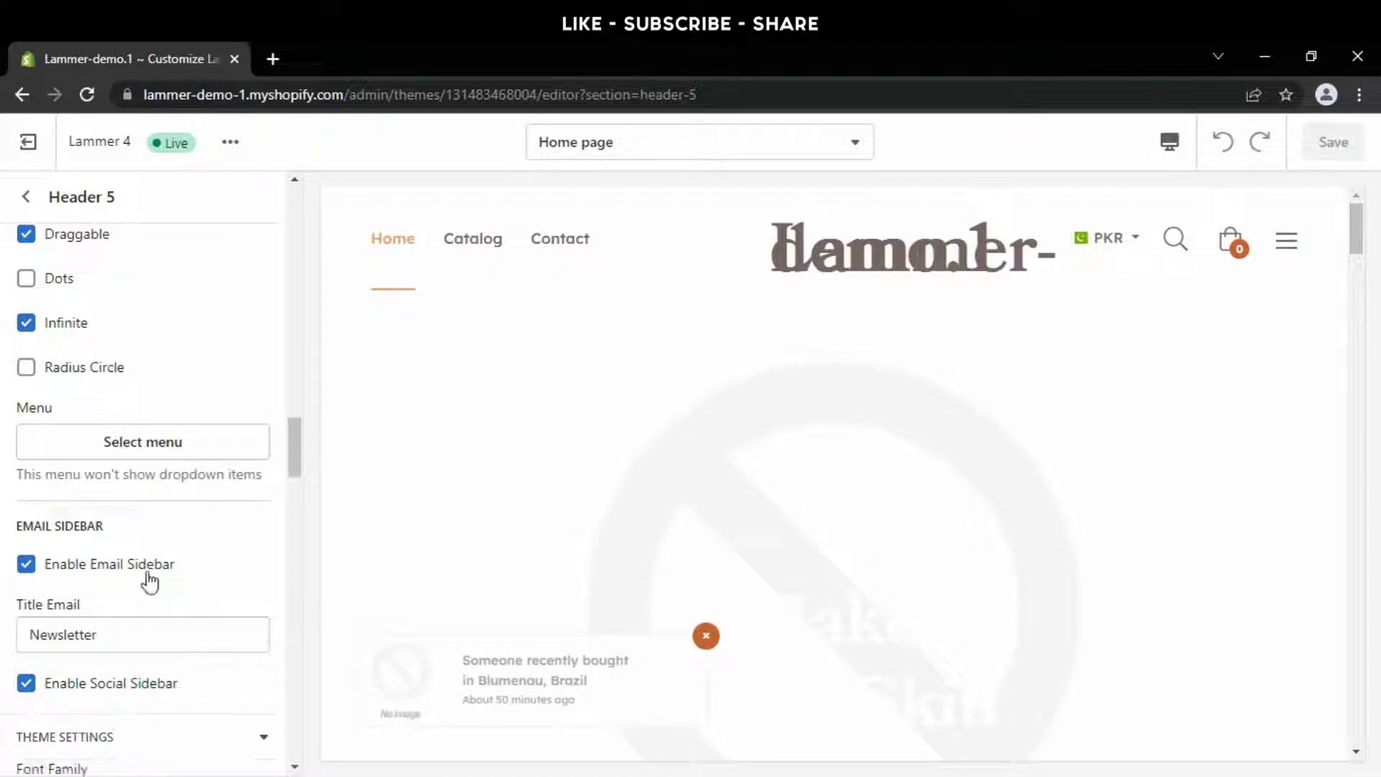
scroll(148, 572, "down", 8)
scroll(153, 575, "down", 10)
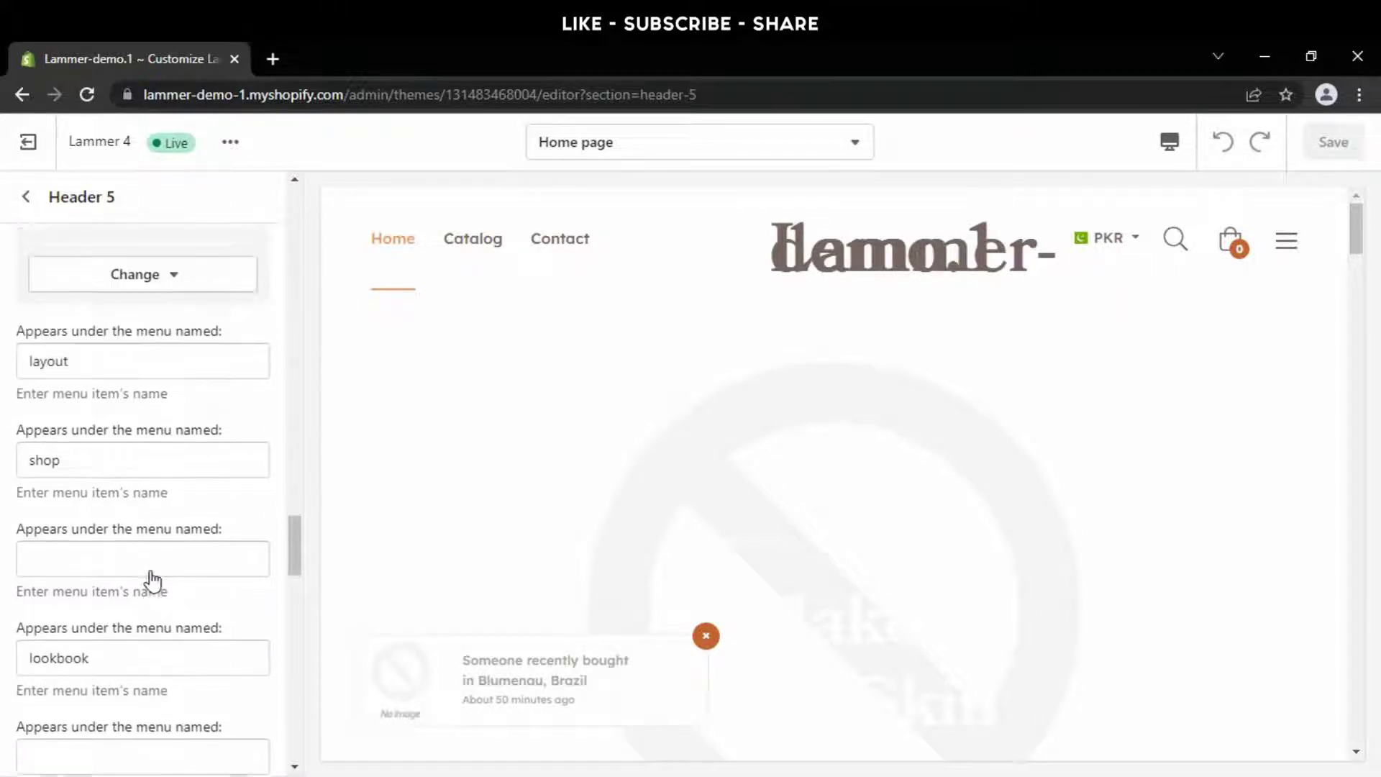
scroll(152, 572, "down", 2)
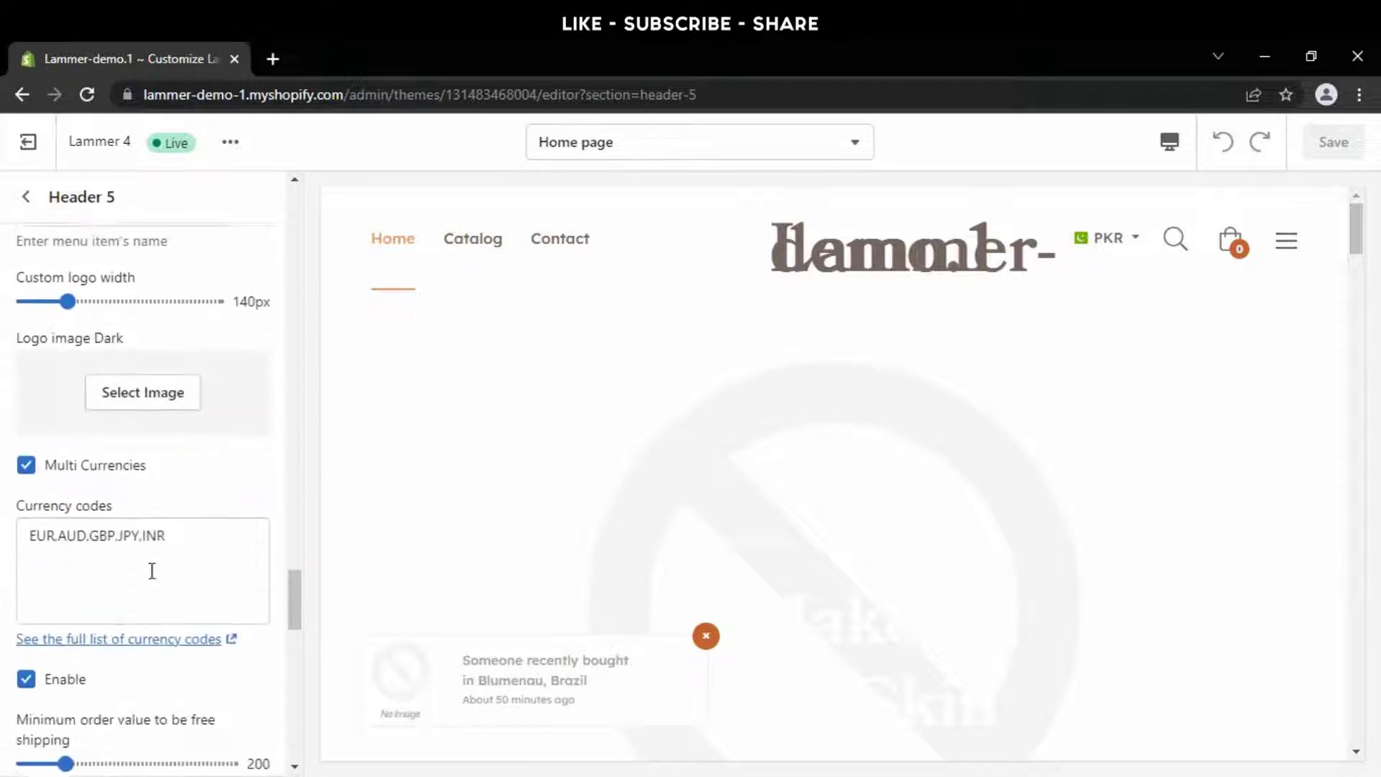
scroll(140, 503, "up", 1)
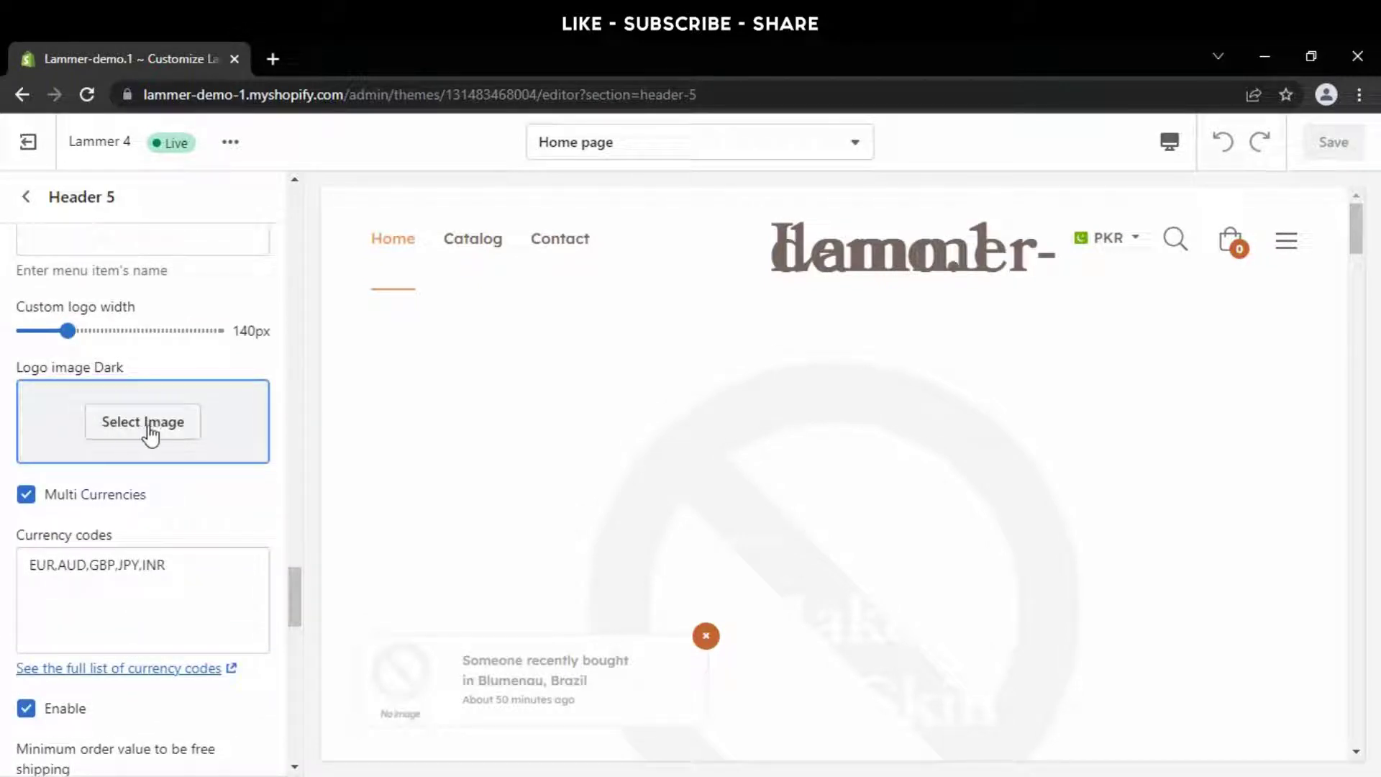
Step: Upload the Logo image from the Logo folder, use it as the header's dark and white logo, and save the theme
left_click(136, 434)
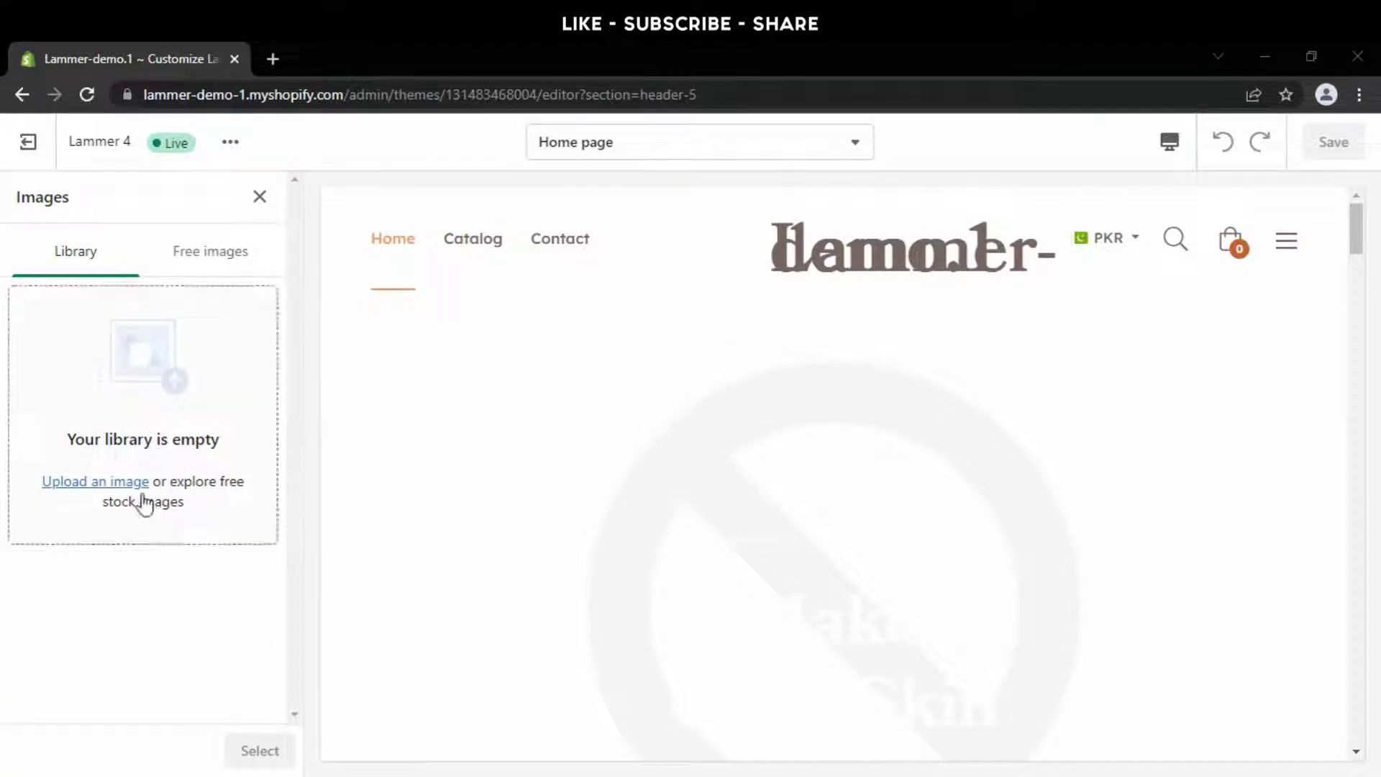
left_click(141, 475)
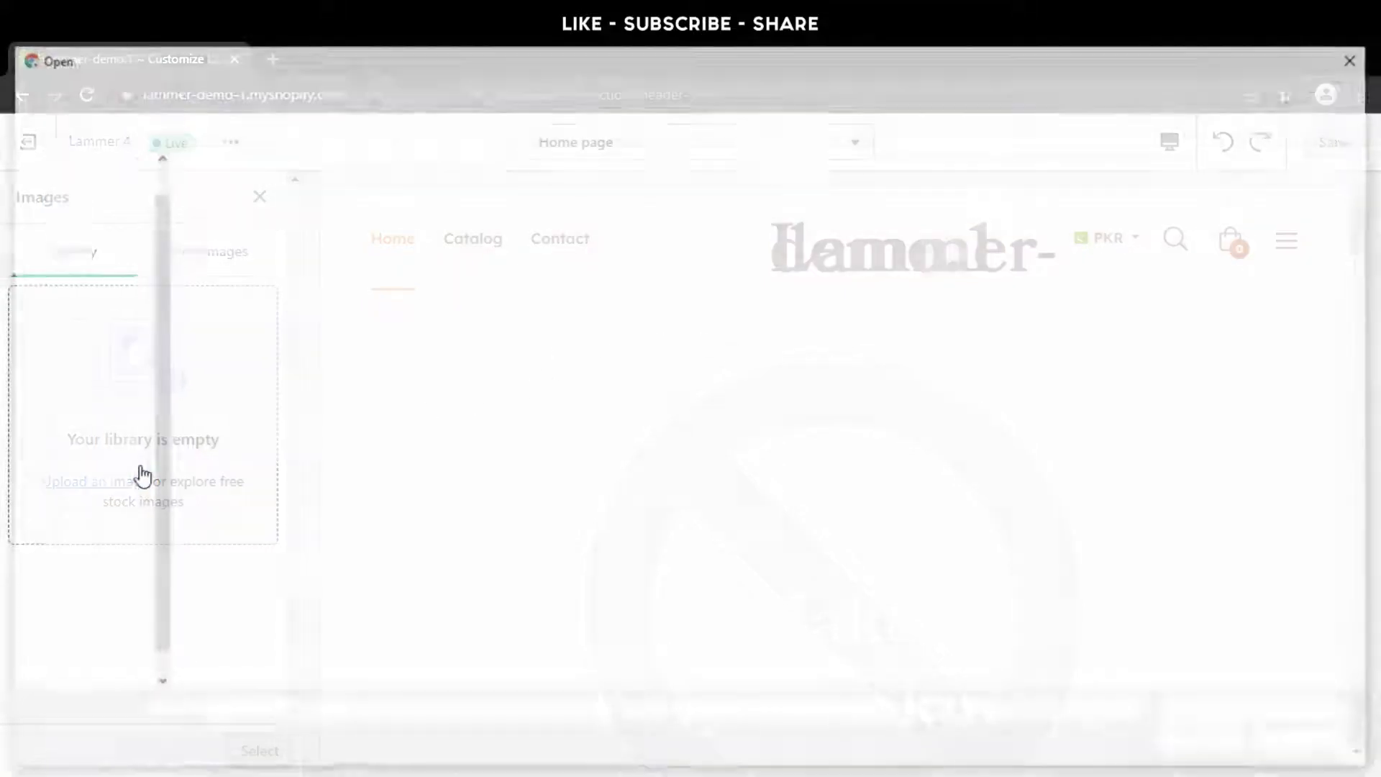
left_click(261, 260)
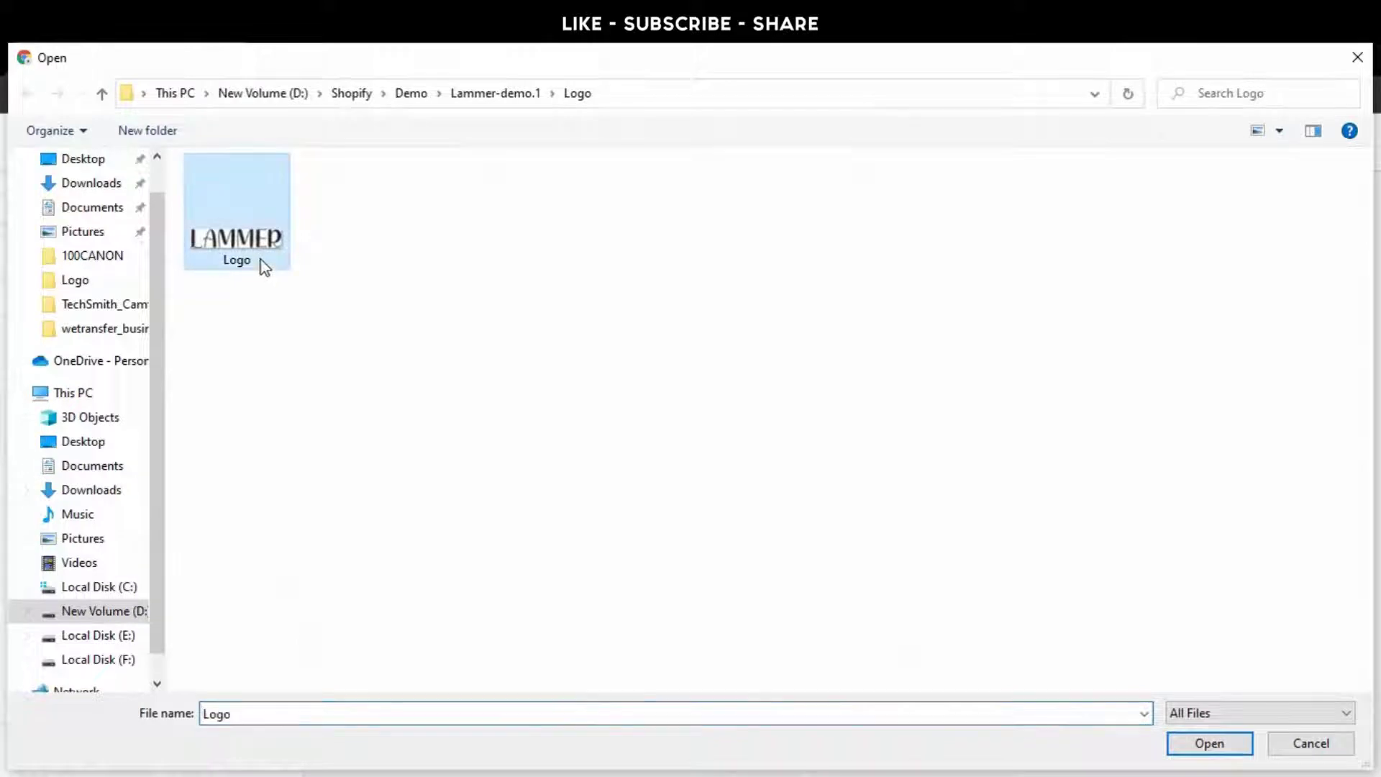
left_click(1211, 745)
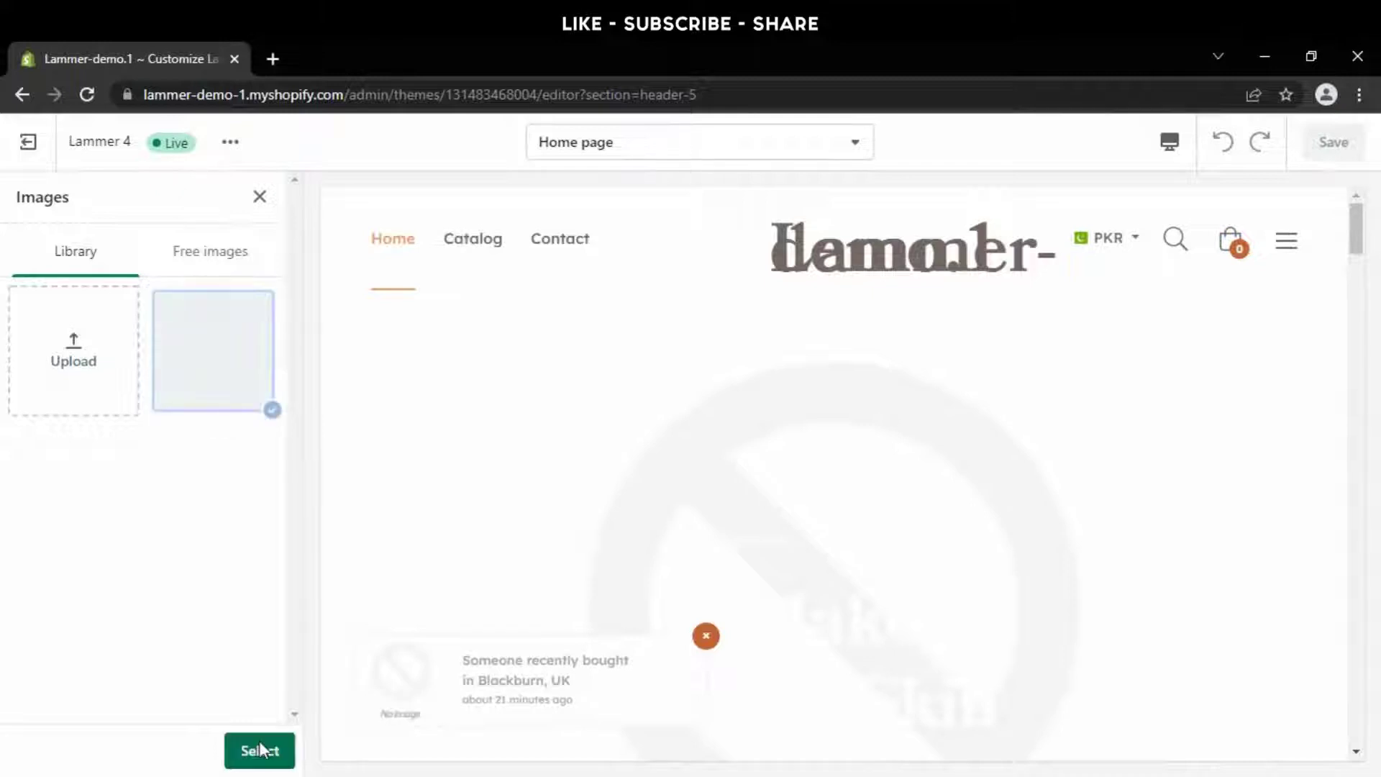
left_click(259, 750)
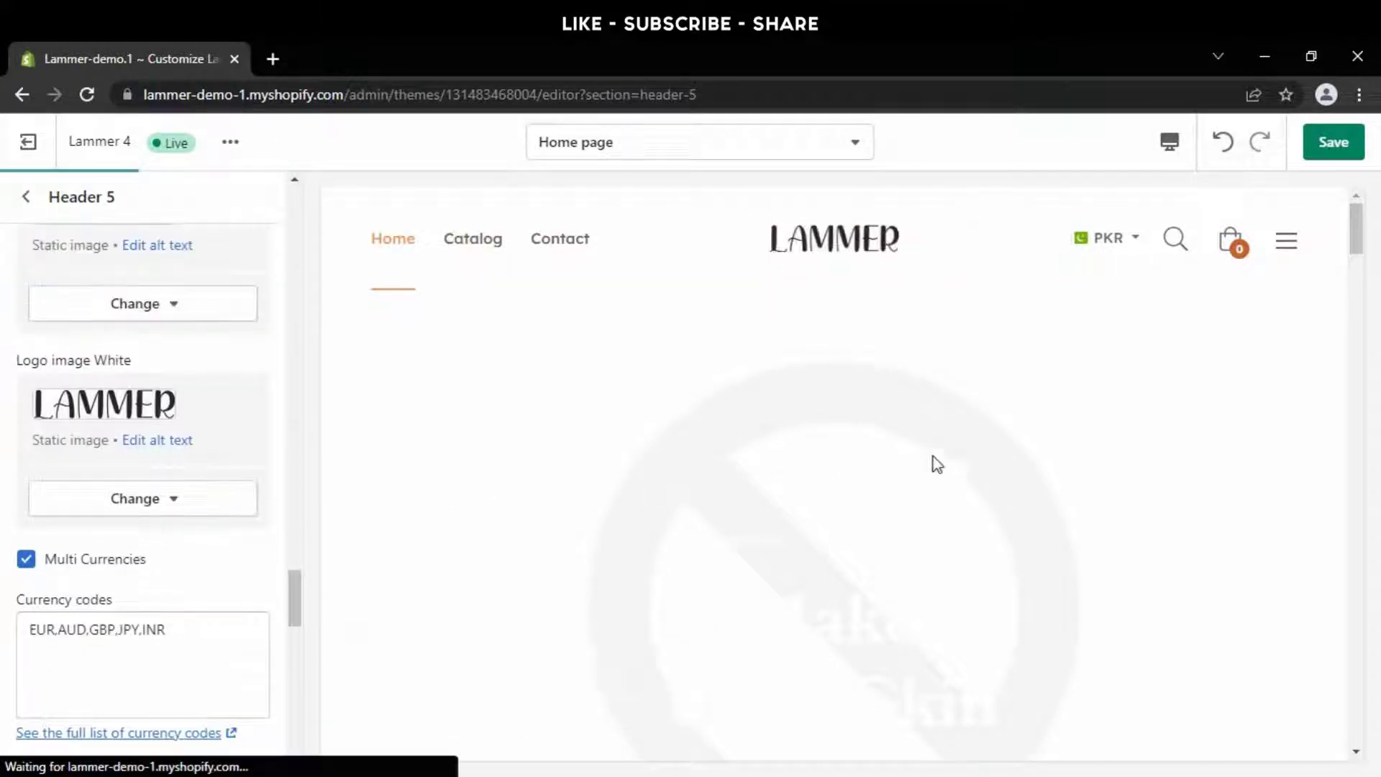
left_click(1337, 152)
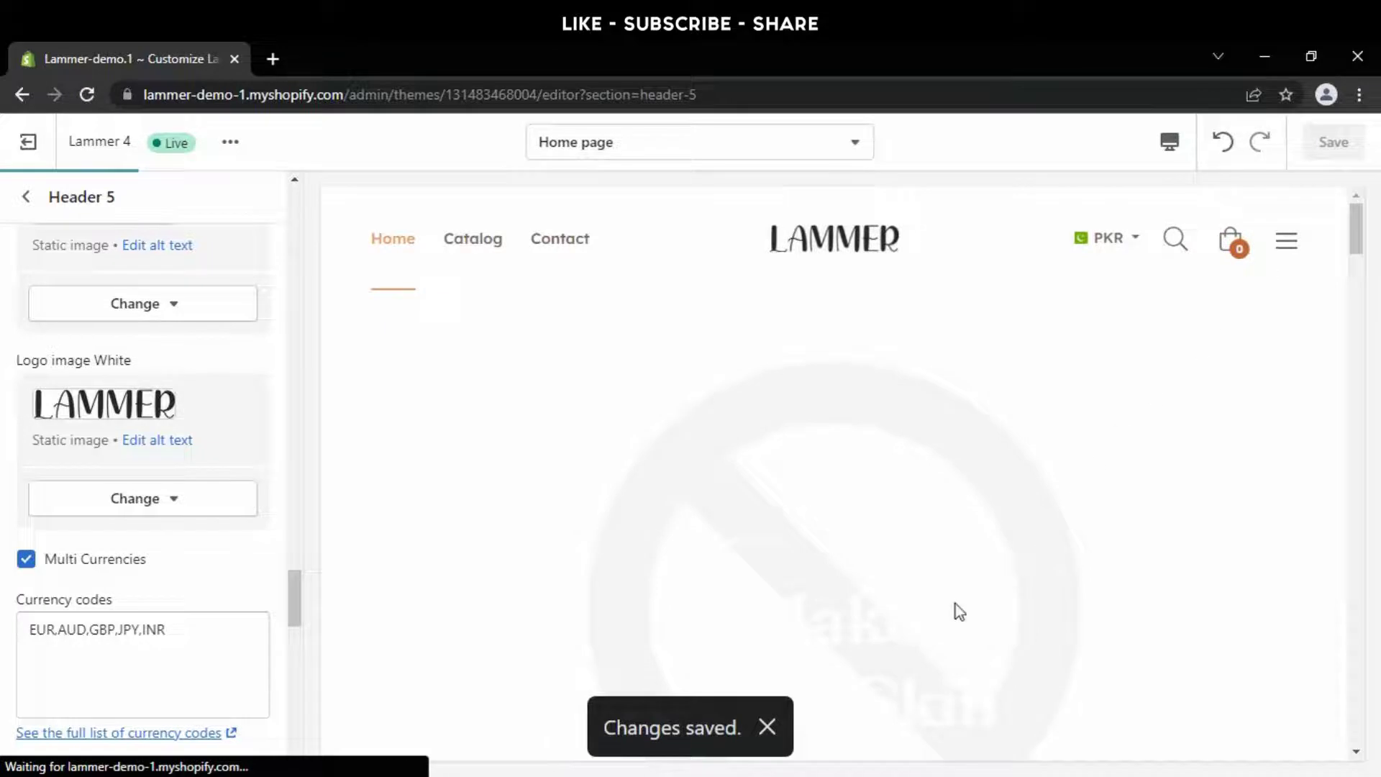
left_click(771, 731)
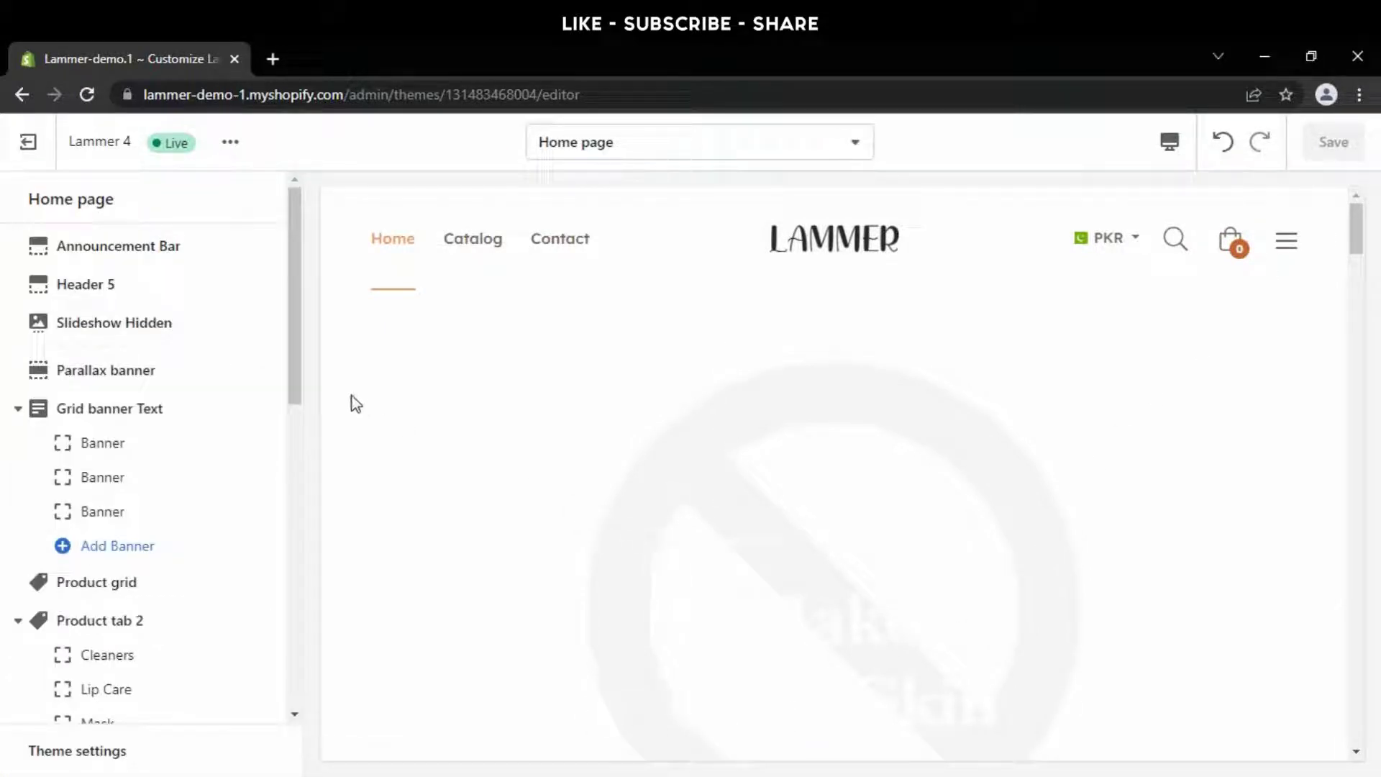
Step: Upload b23_1920x from the Silider folder and set it as the Parallax banner's background image
left_click(131, 374)
scroll(130, 368, "down", 10)
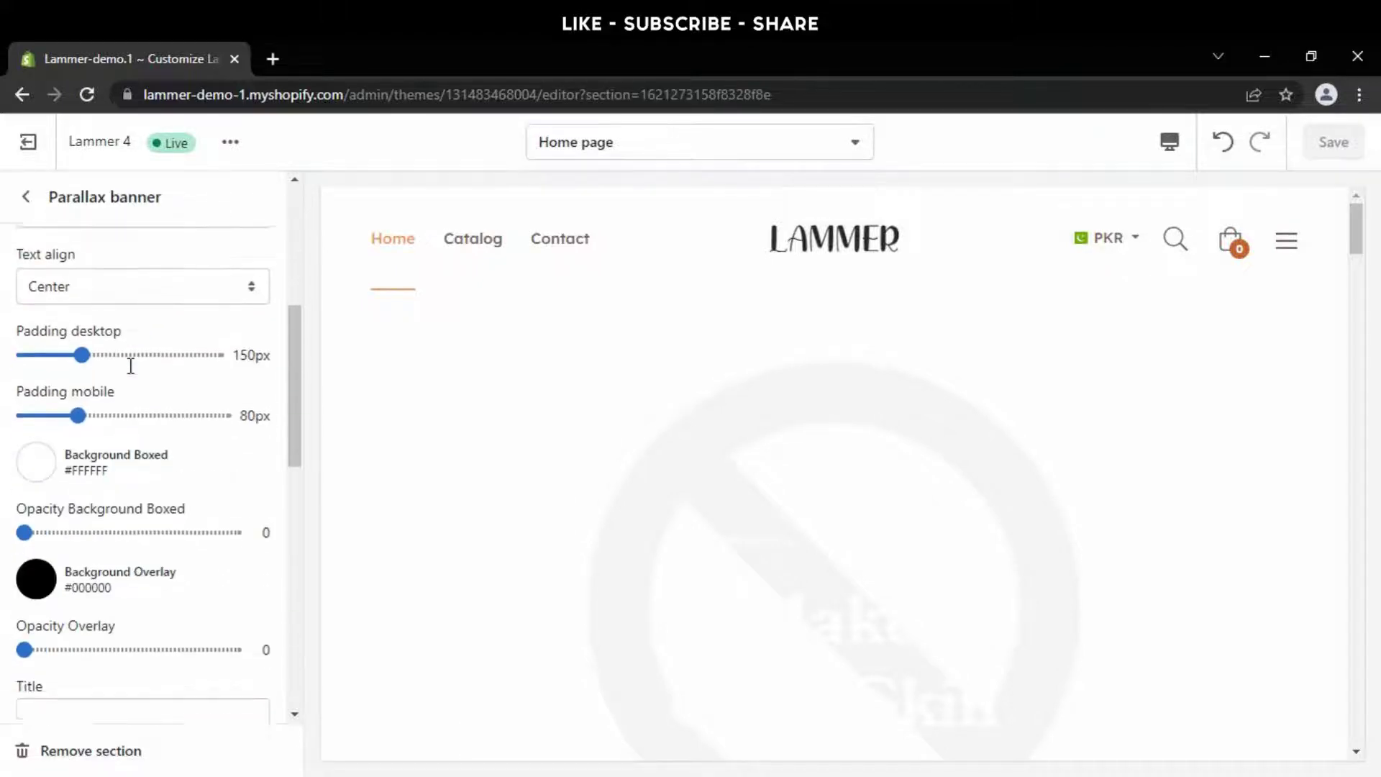
scroll(130, 367, "down", 5)
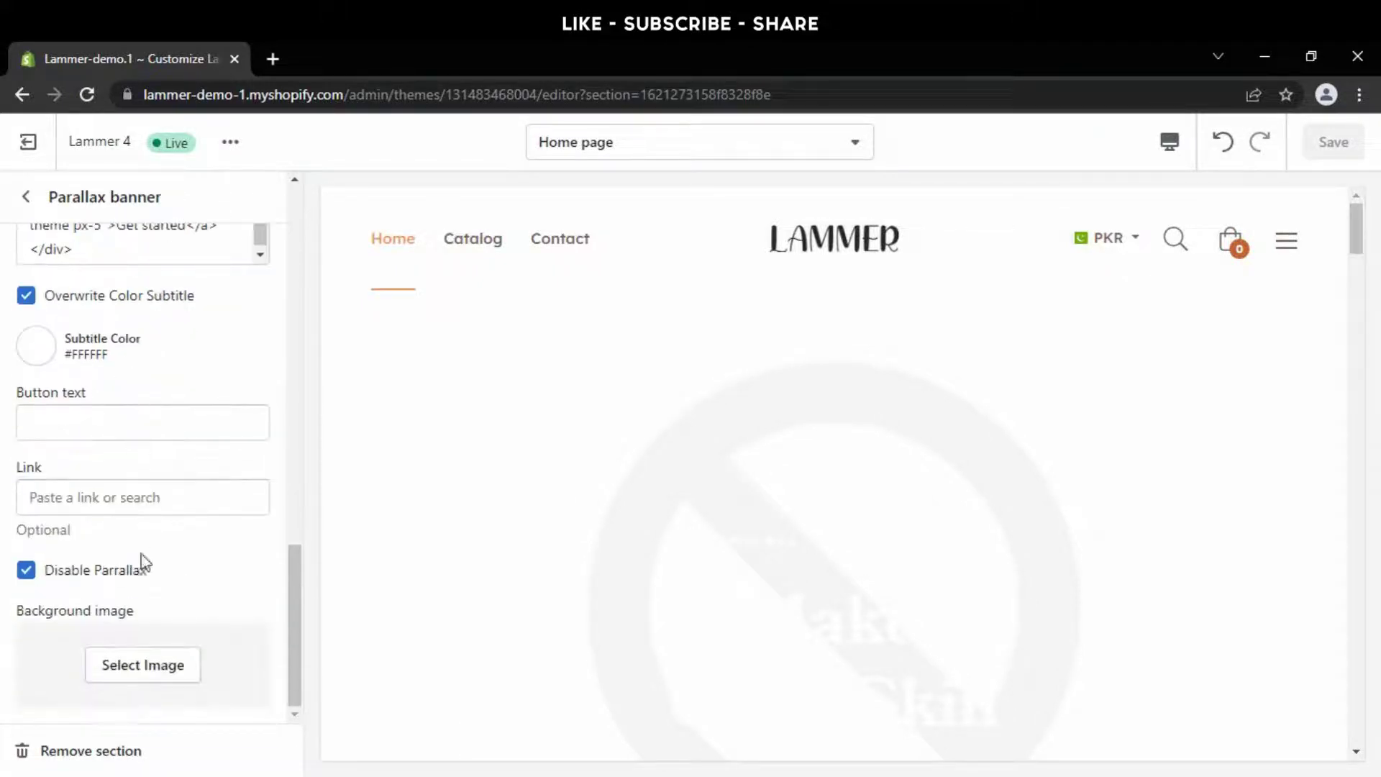
left_click(160, 657)
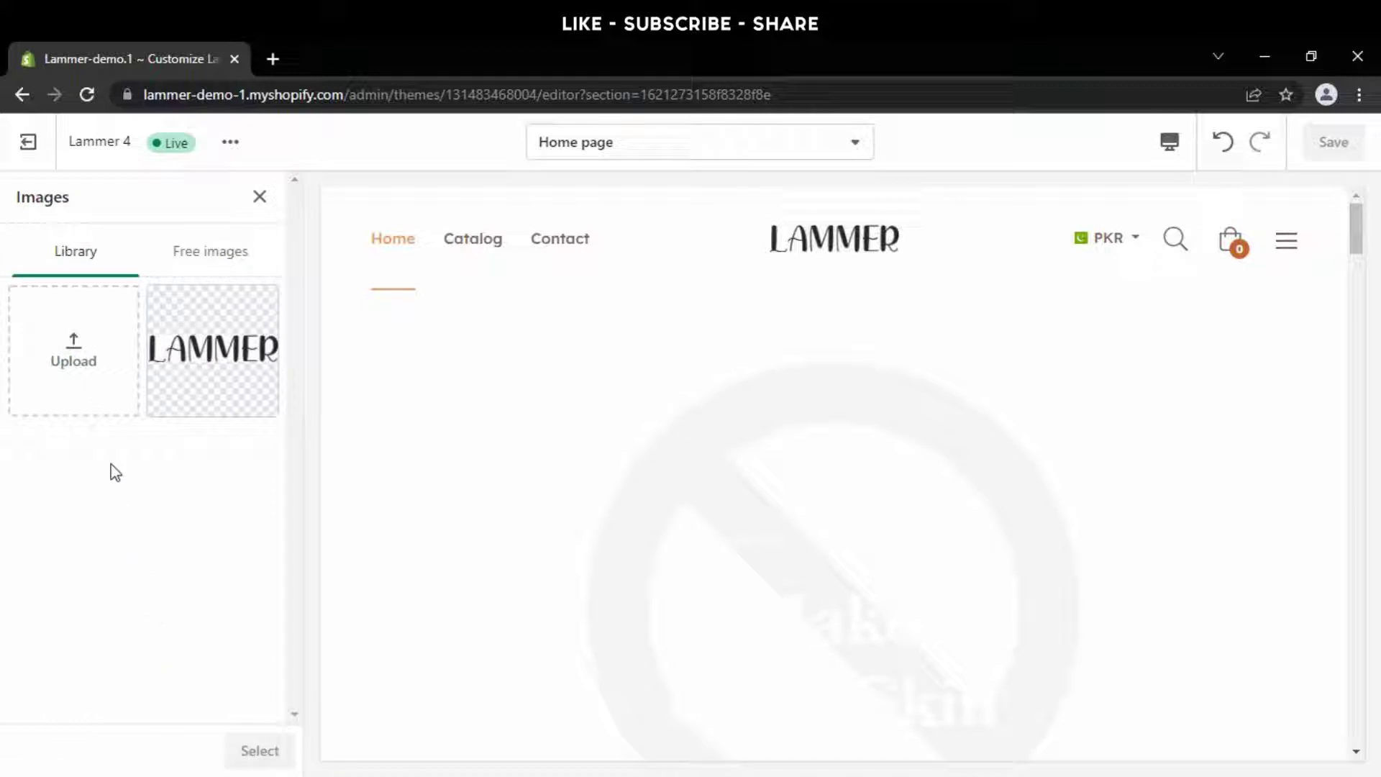
left_click(96, 388)
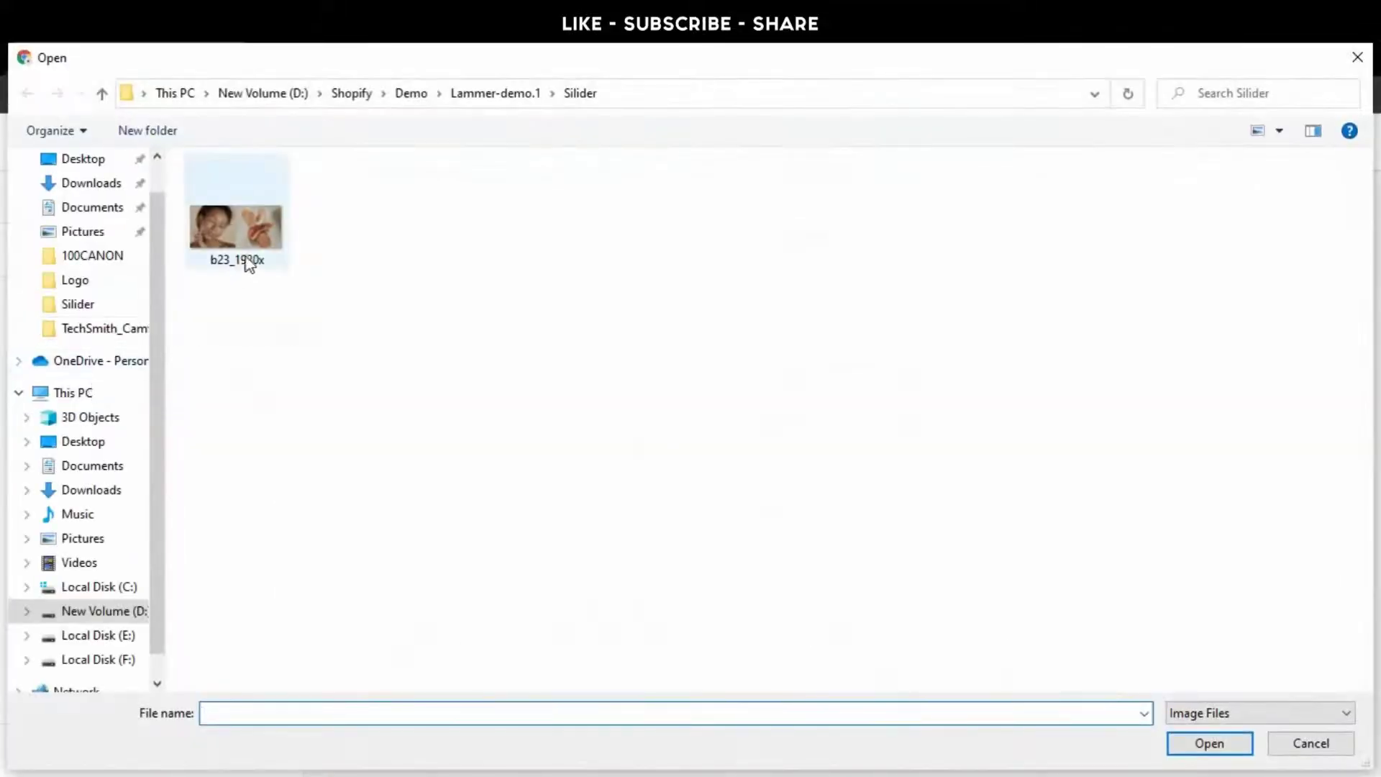
left_click(244, 255)
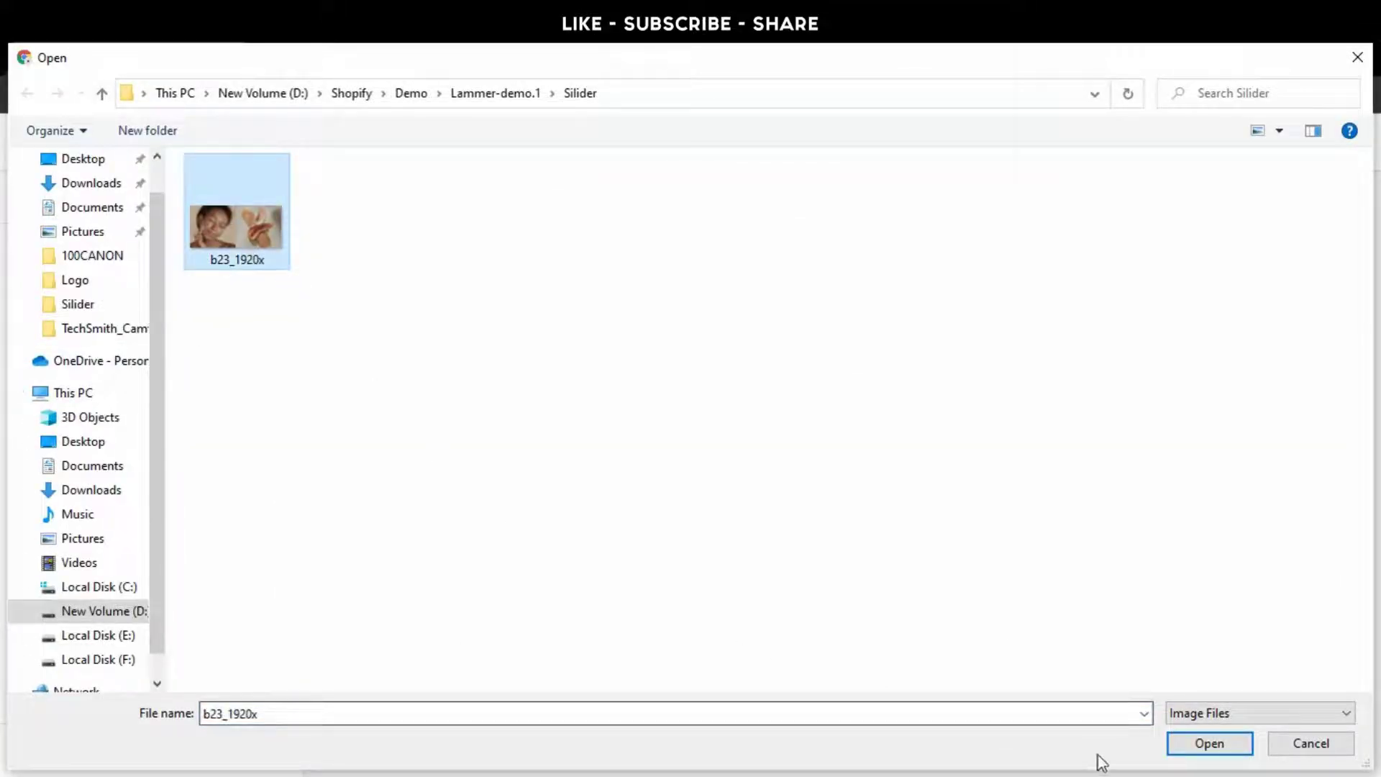
left_click(1187, 749)
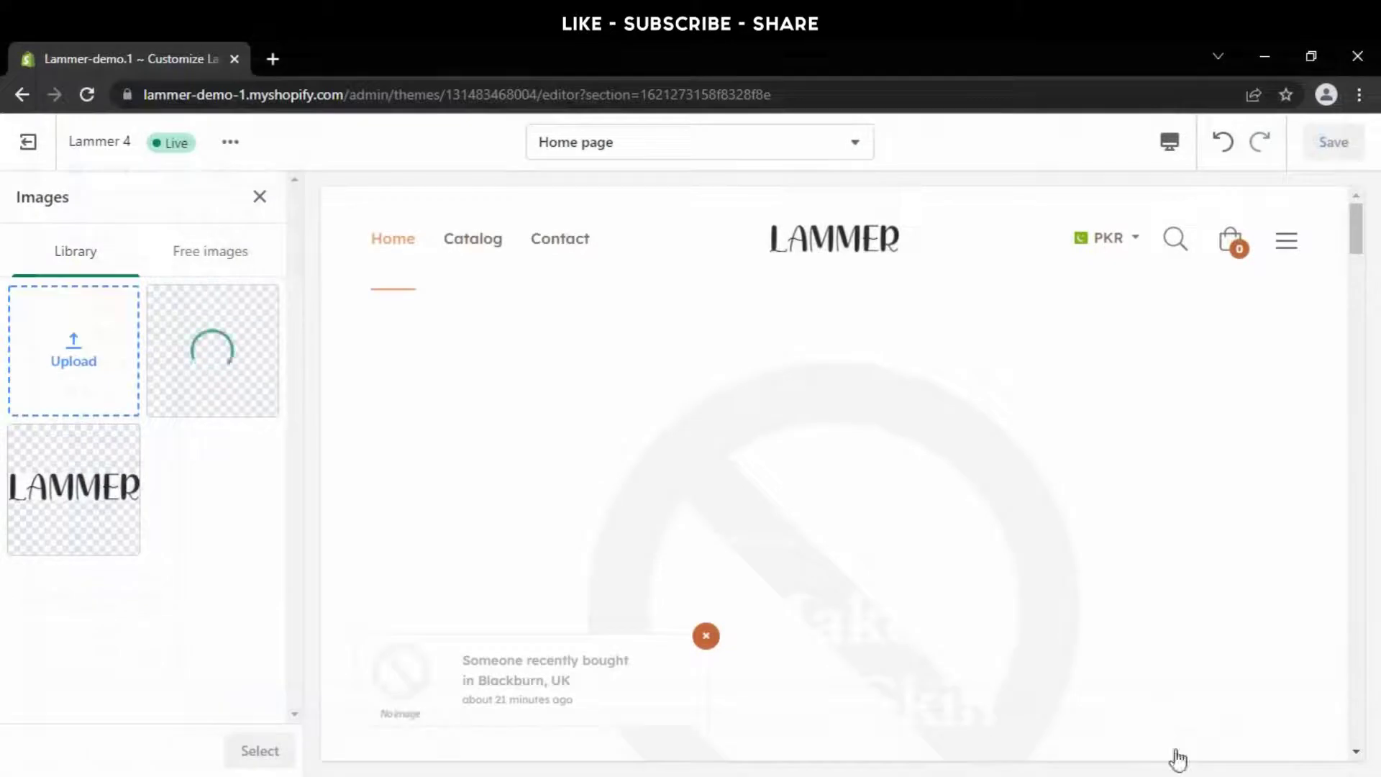
left_click(260, 752)
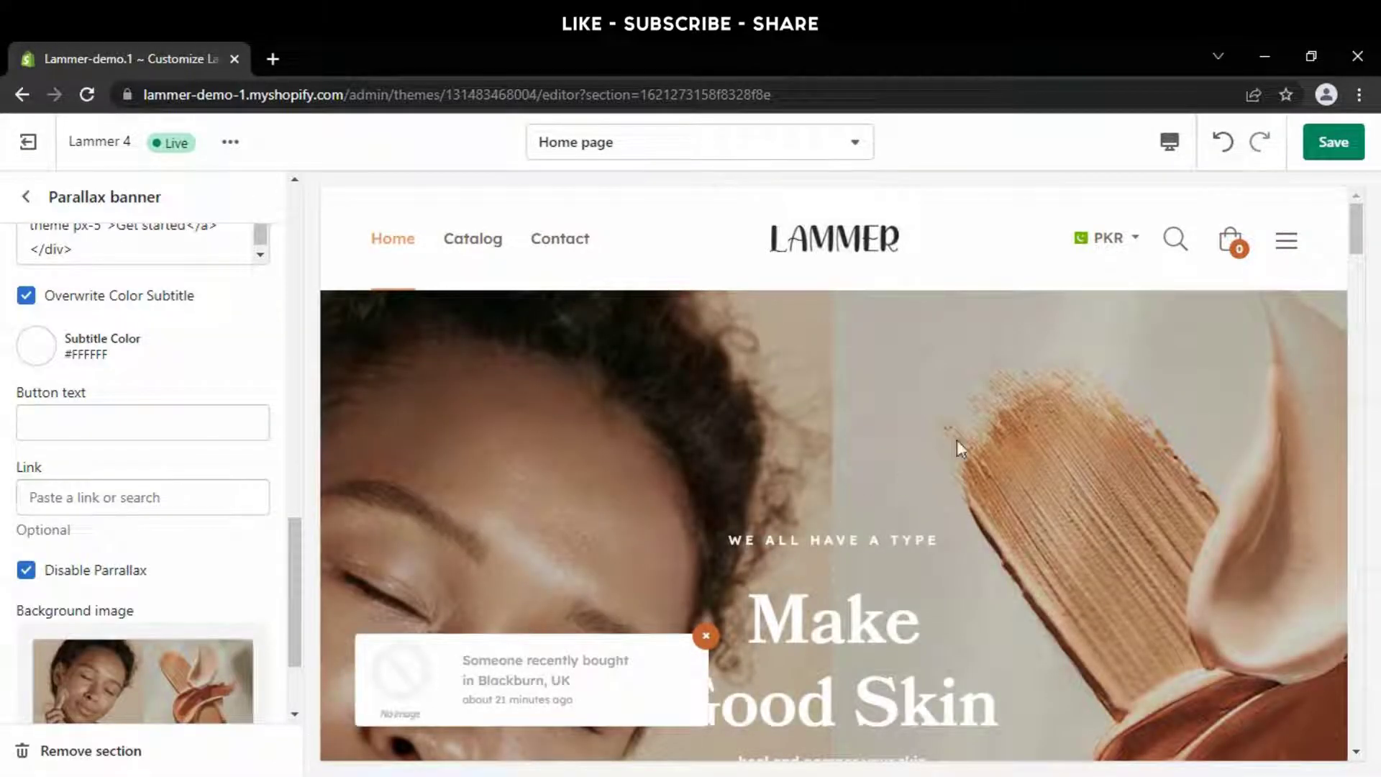
Step: Preview the home page in fullscreen, desktop and mobile views, then save the Parallax banner change in desktop view and leave its settings
left_click(1176, 153)
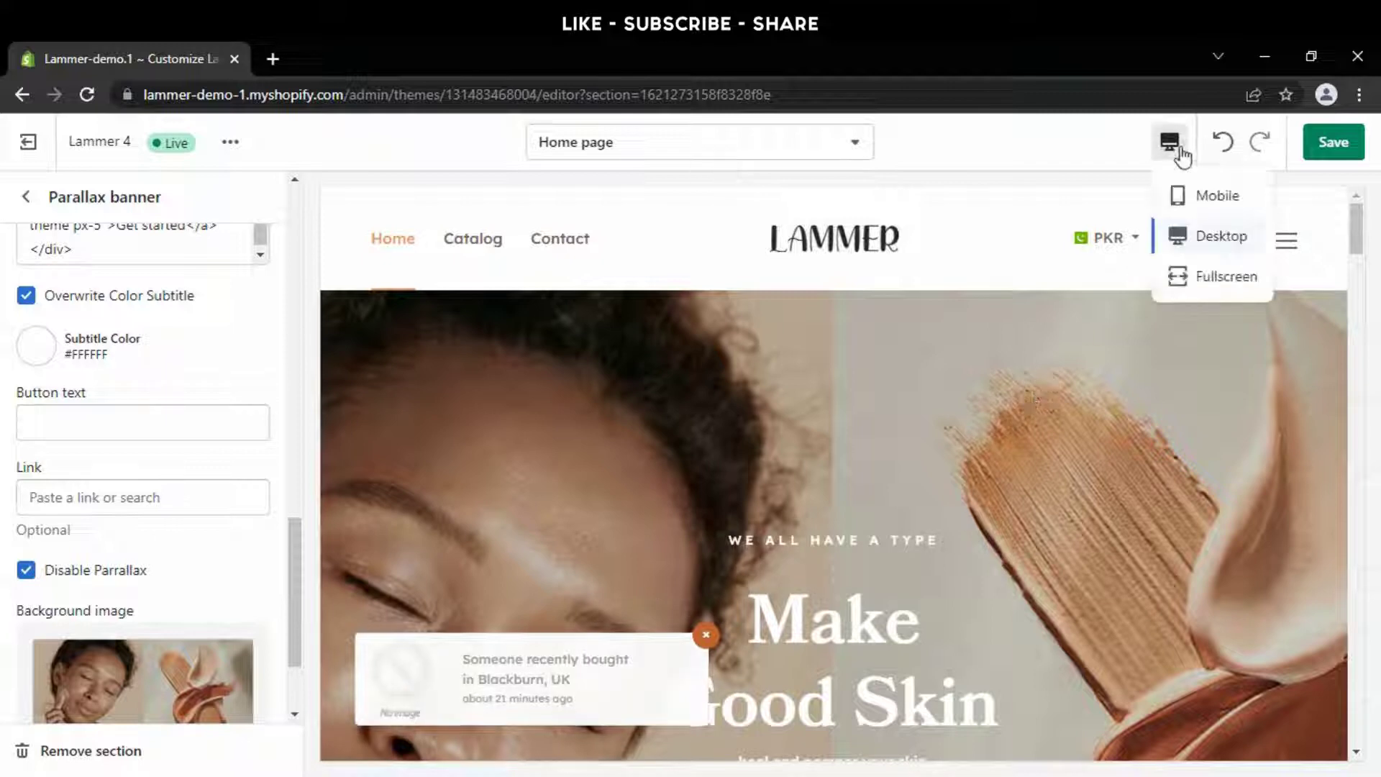
left_click(1216, 282)
scroll(1021, 466, "down", 5)
scroll(1020, 467, "up", 5)
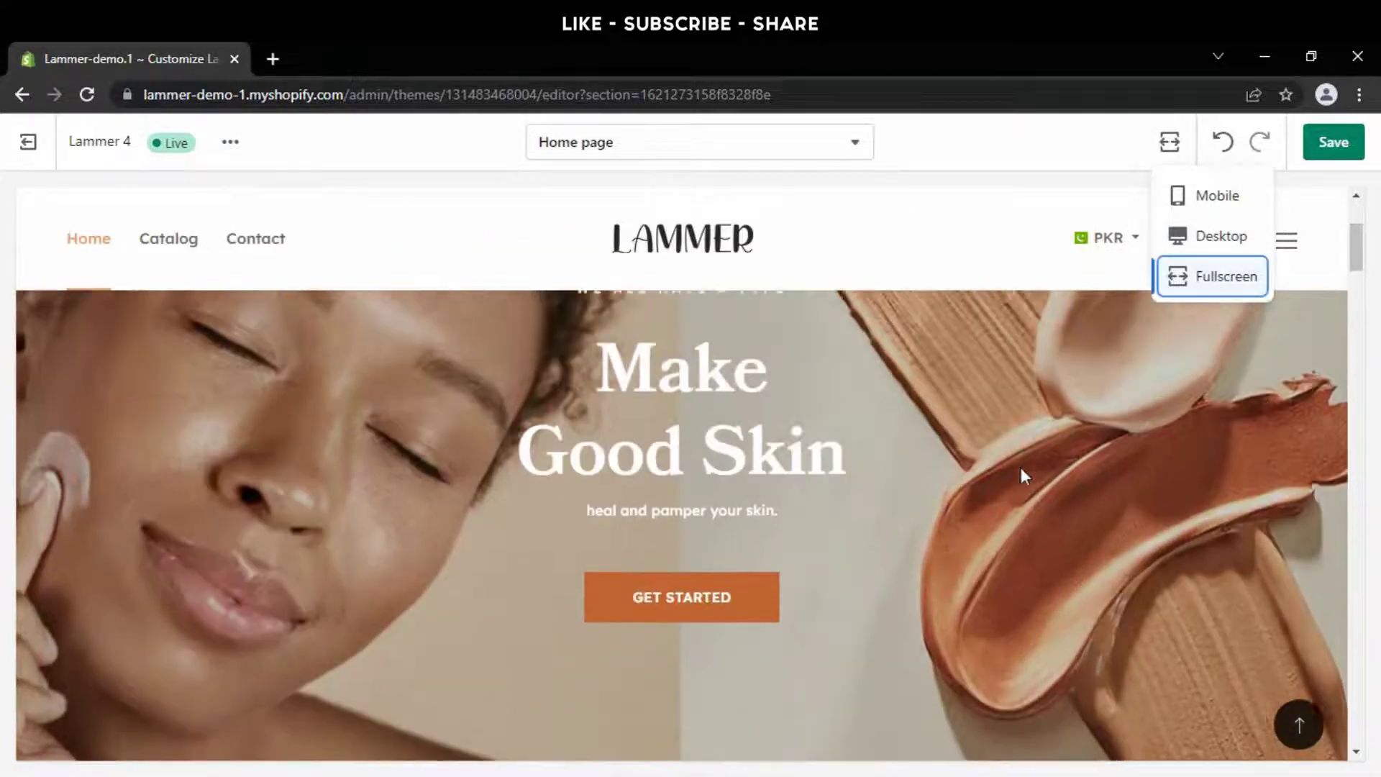
left_click(1178, 239)
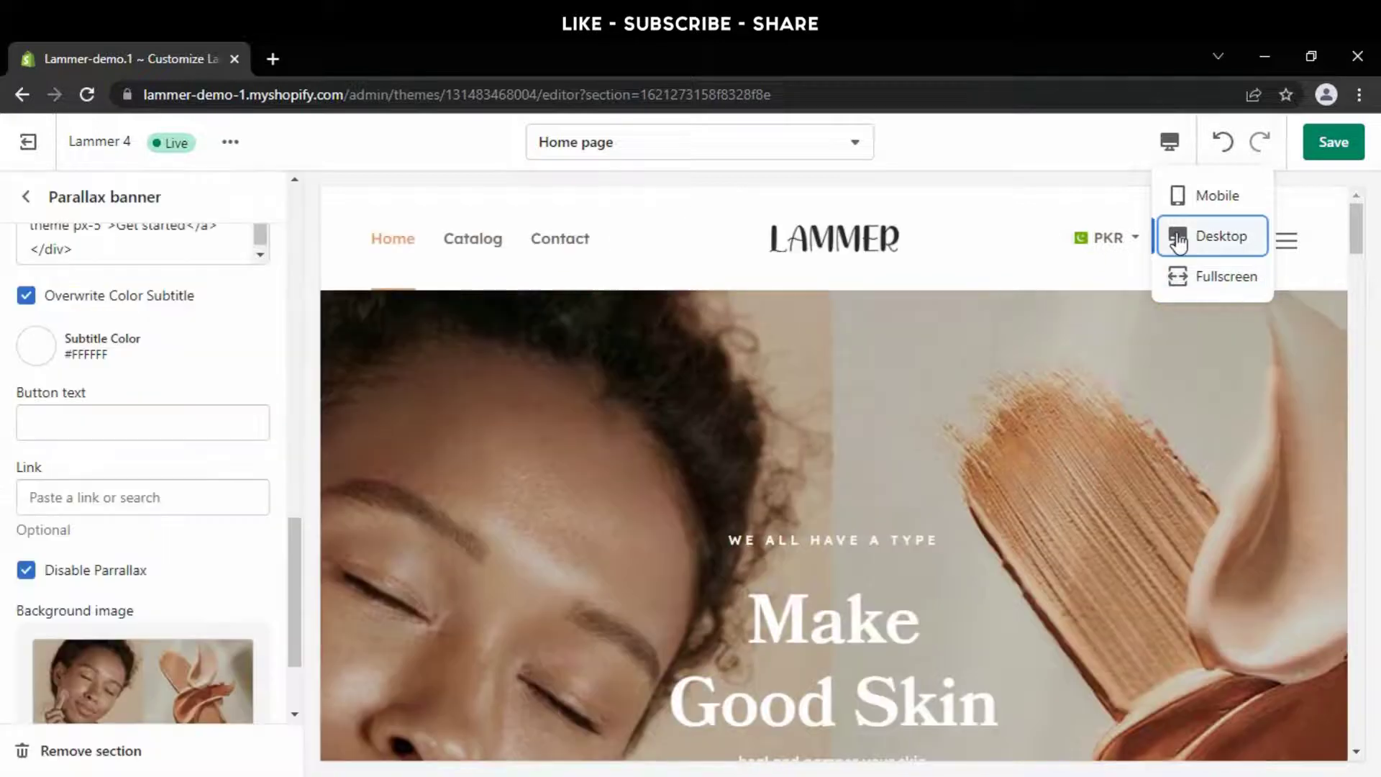
left_click(1183, 196)
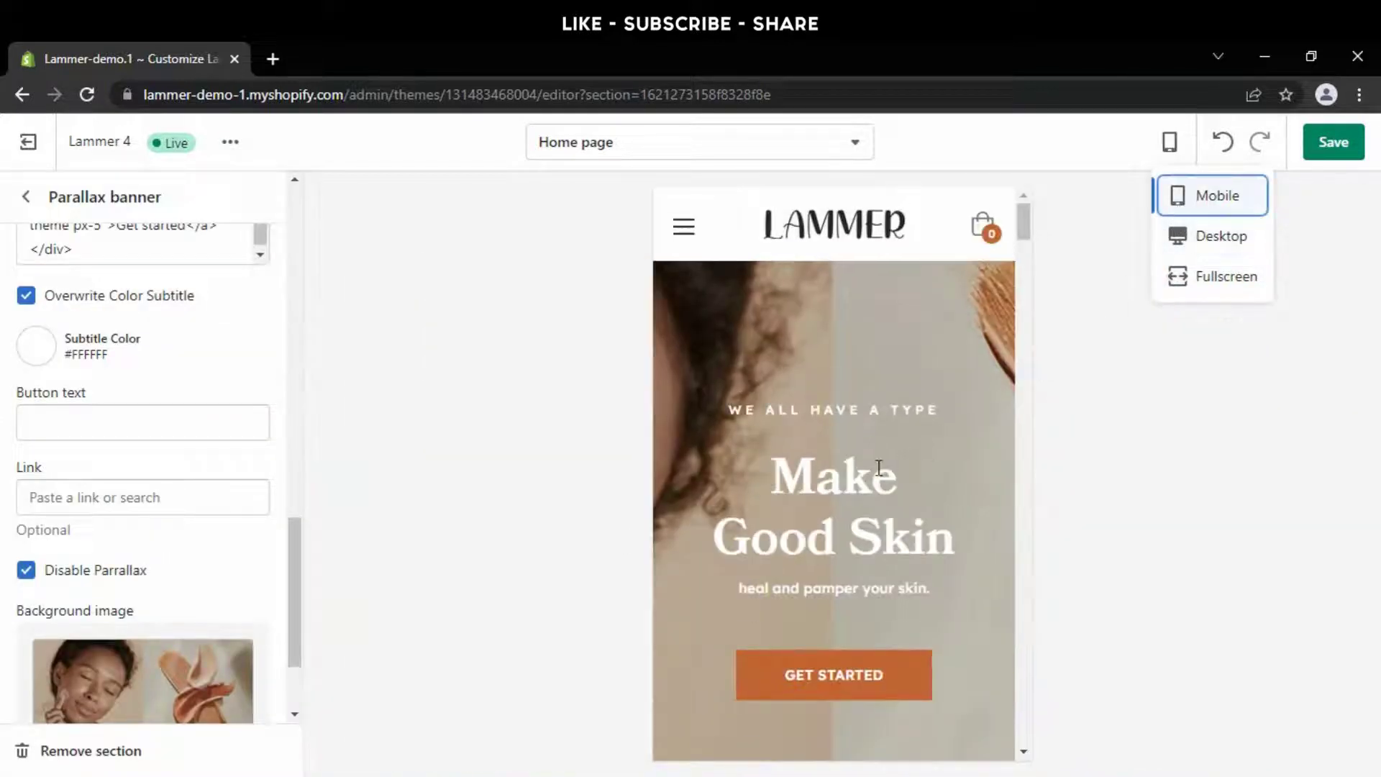
left_click(1221, 236)
left_click(1332, 142)
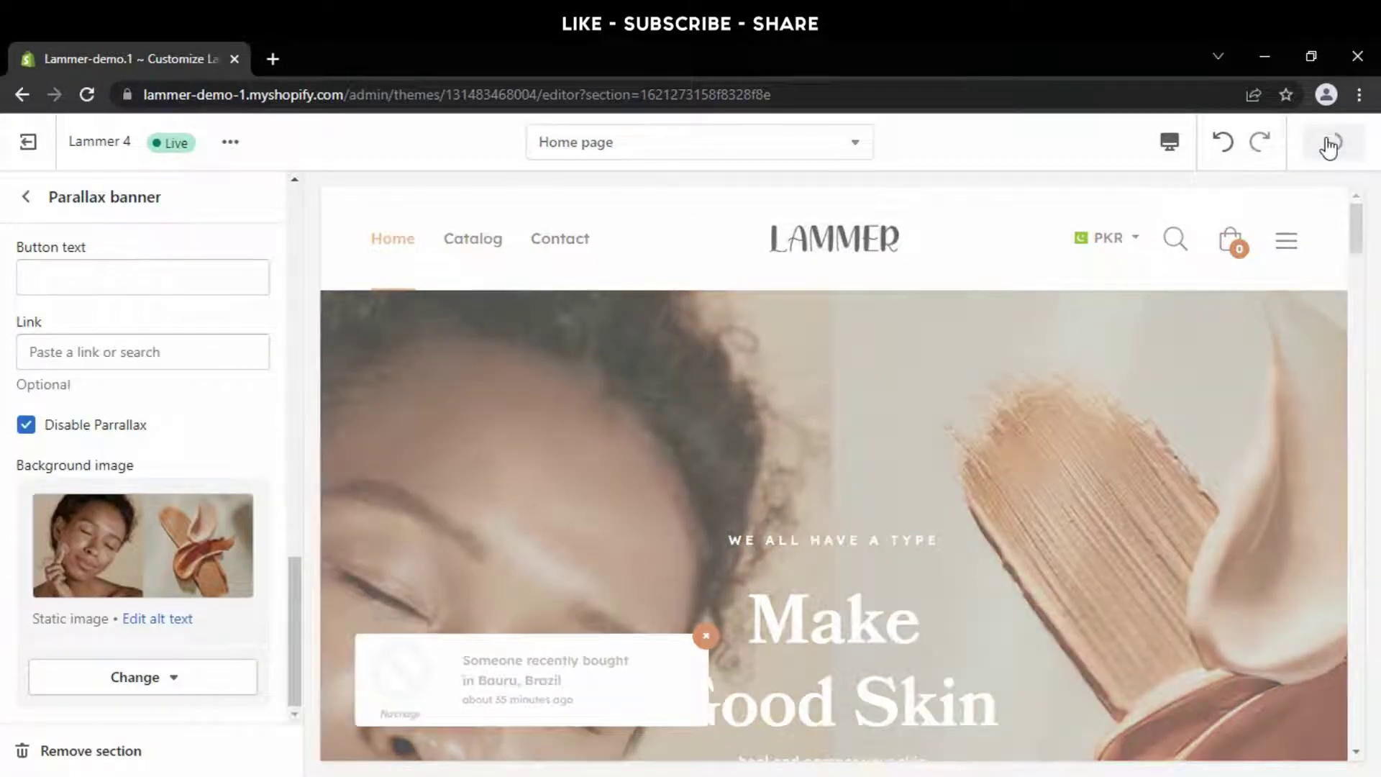
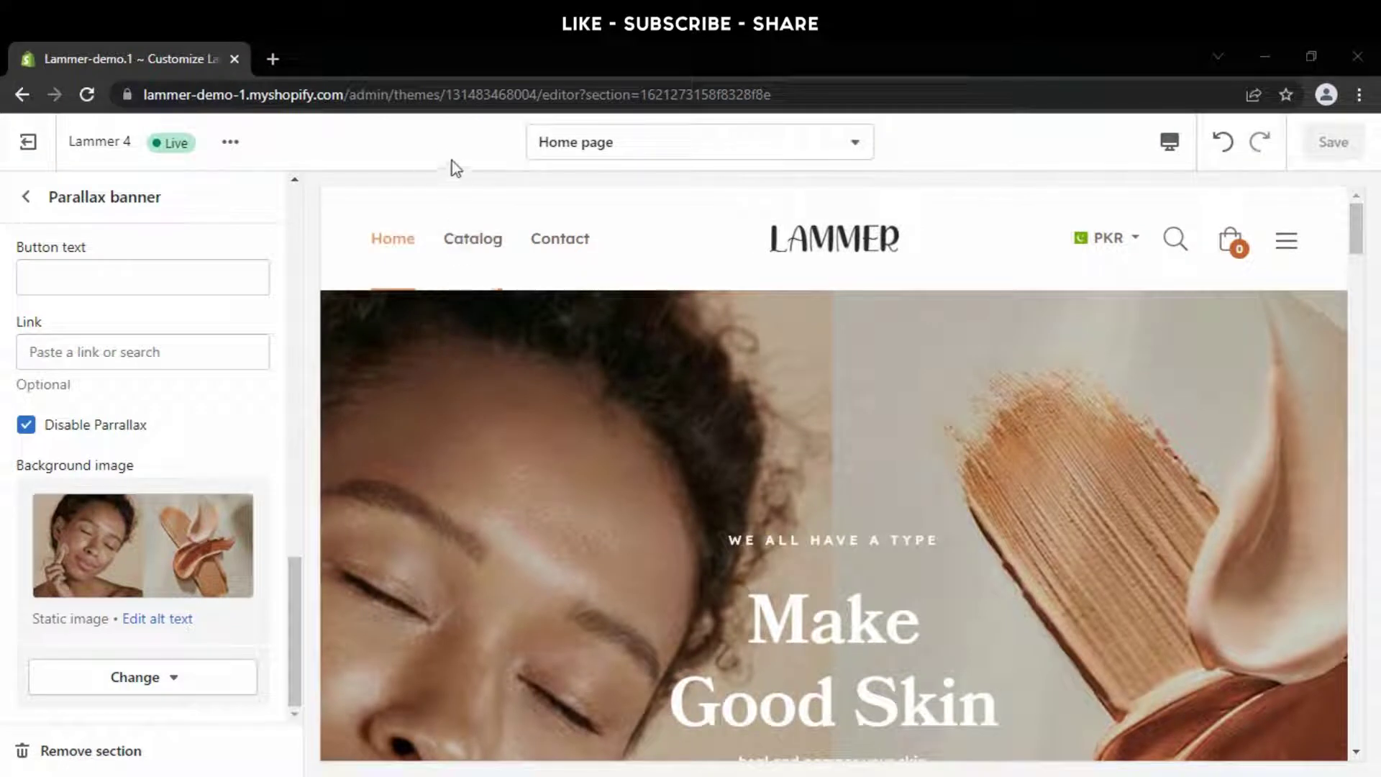
key("Escape")
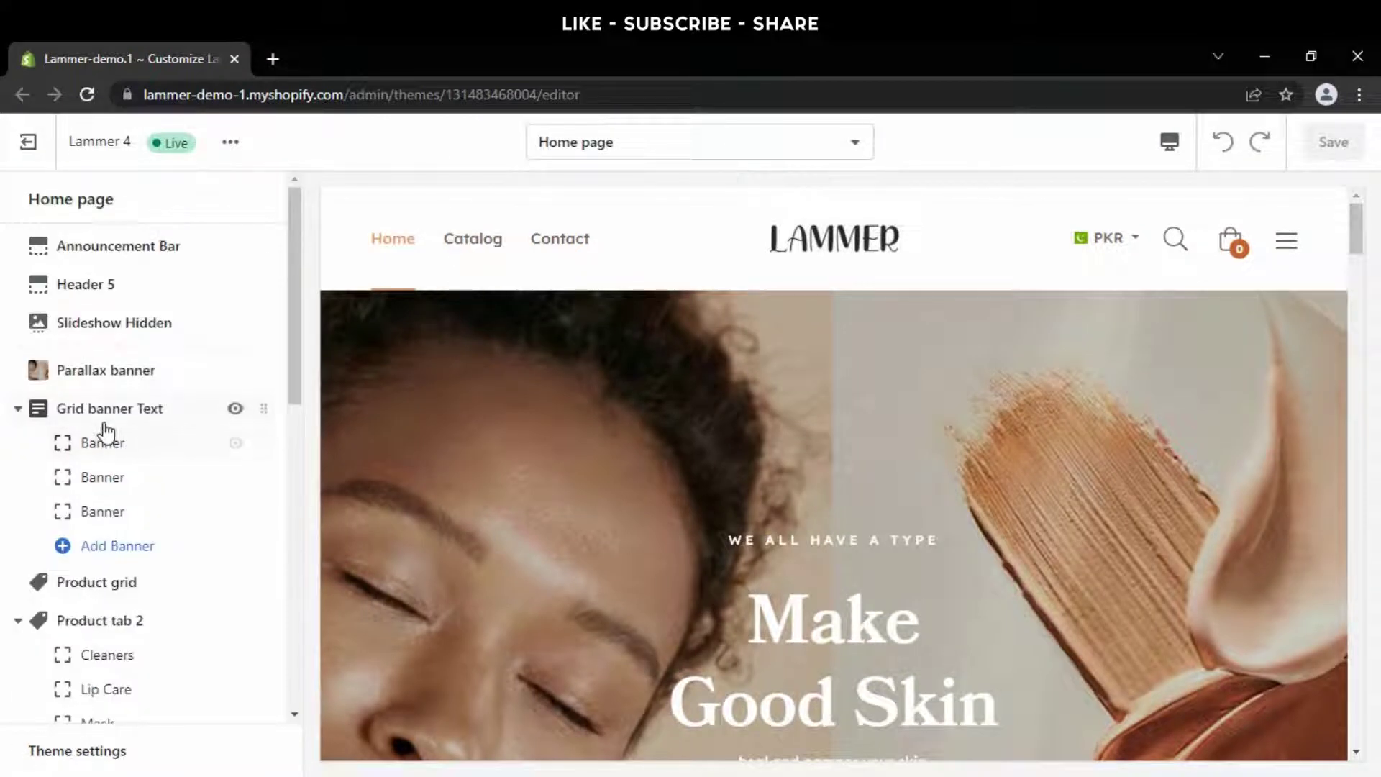
Step: Upload b13_1920x from the Grid Banner folder and set it as the image of the first banner in Grid banner Text
scroll(590, 469, "down", 10)
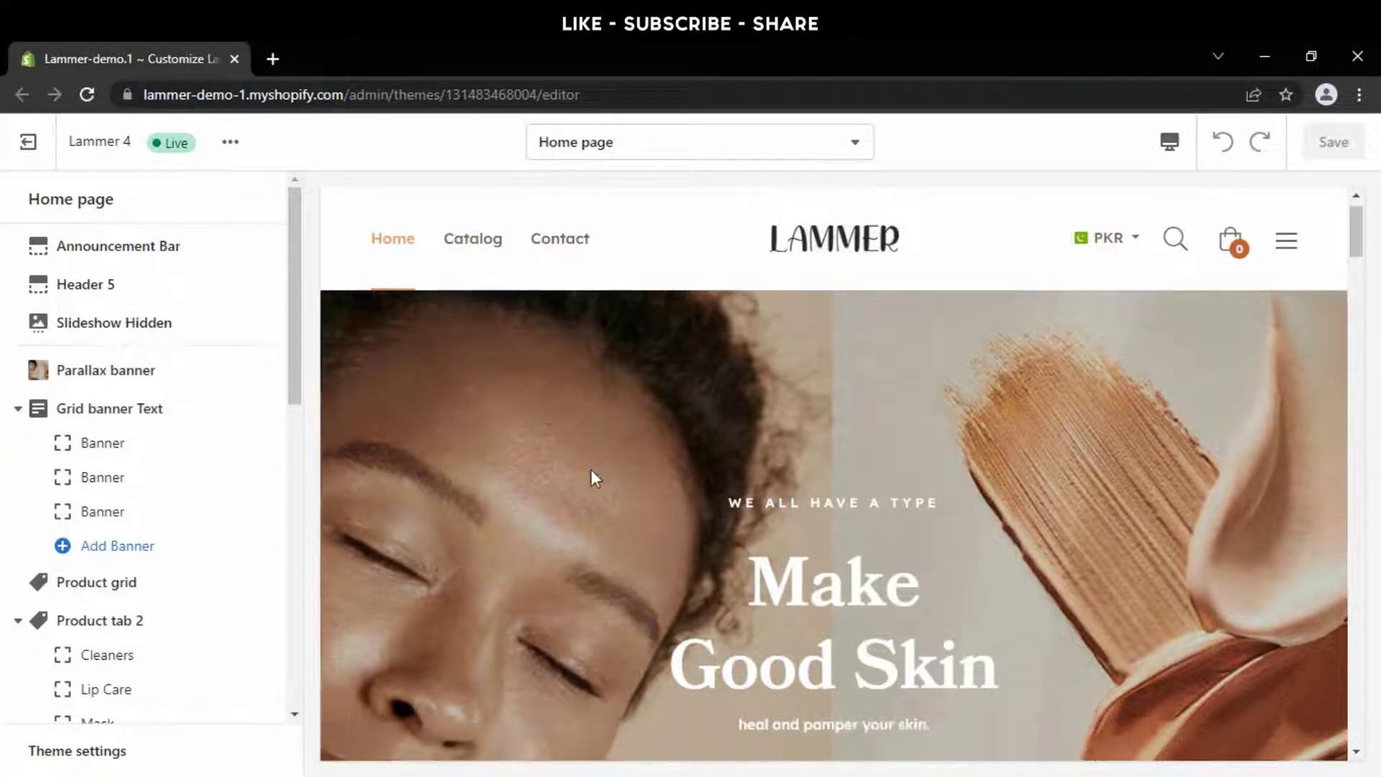
scroll(595, 479, "down", 2)
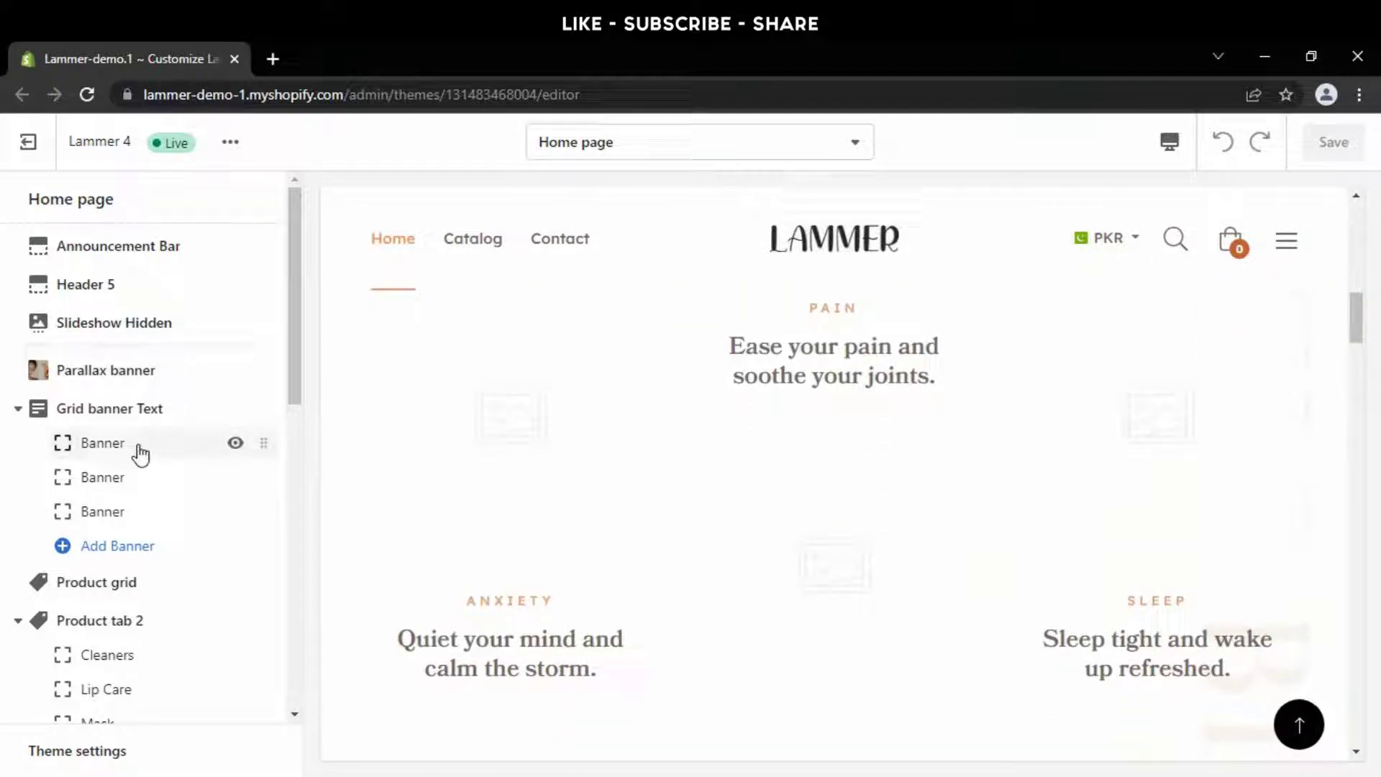
left_click(103, 443)
left_click(143, 317)
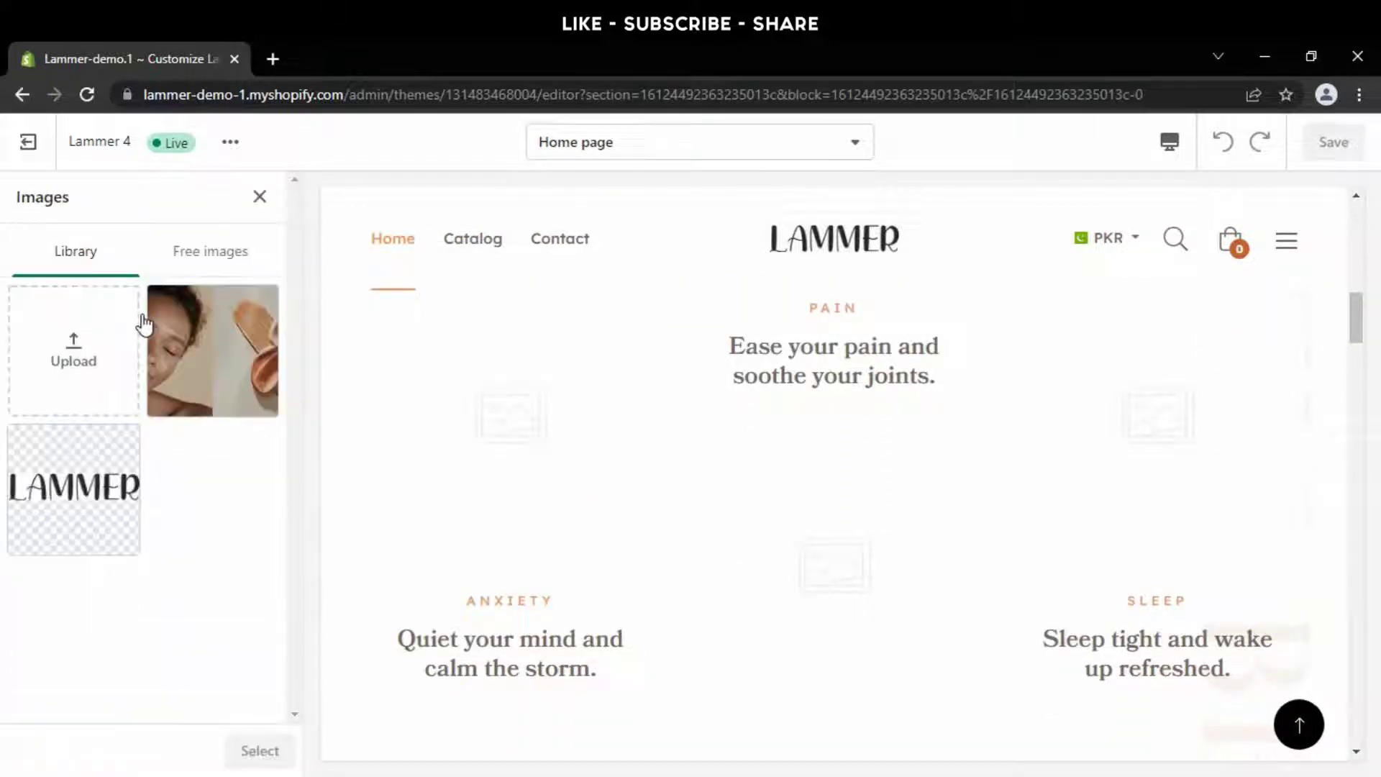
left_click(111, 346)
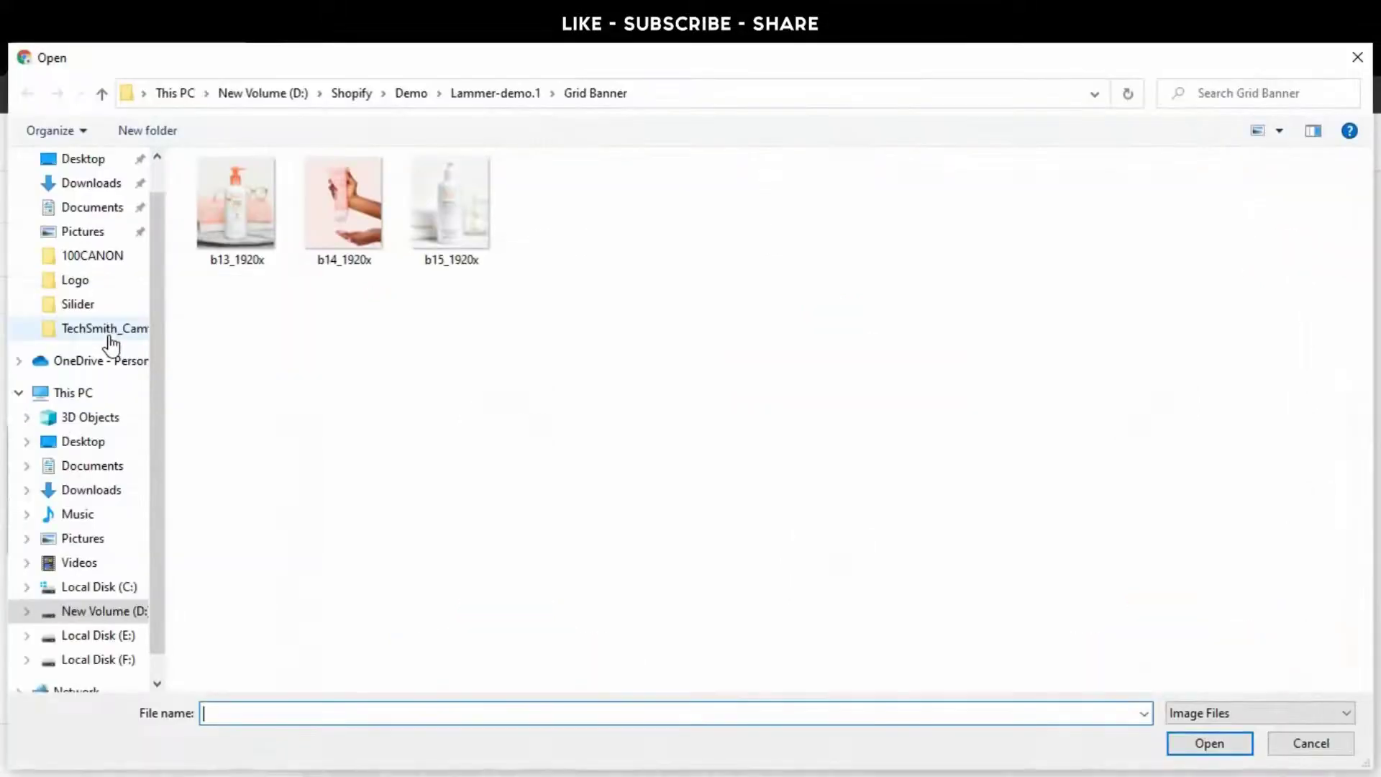
left_click(261, 266)
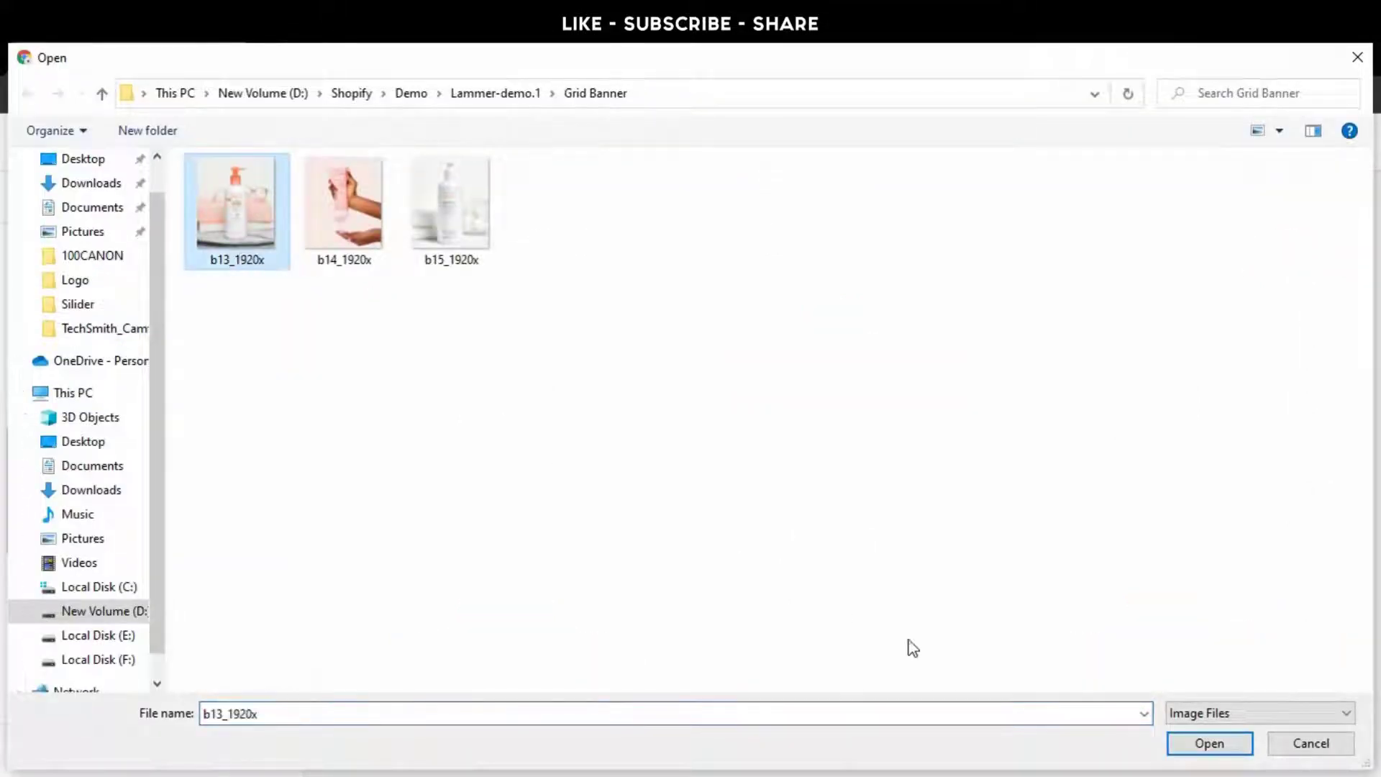
left_click(1198, 747)
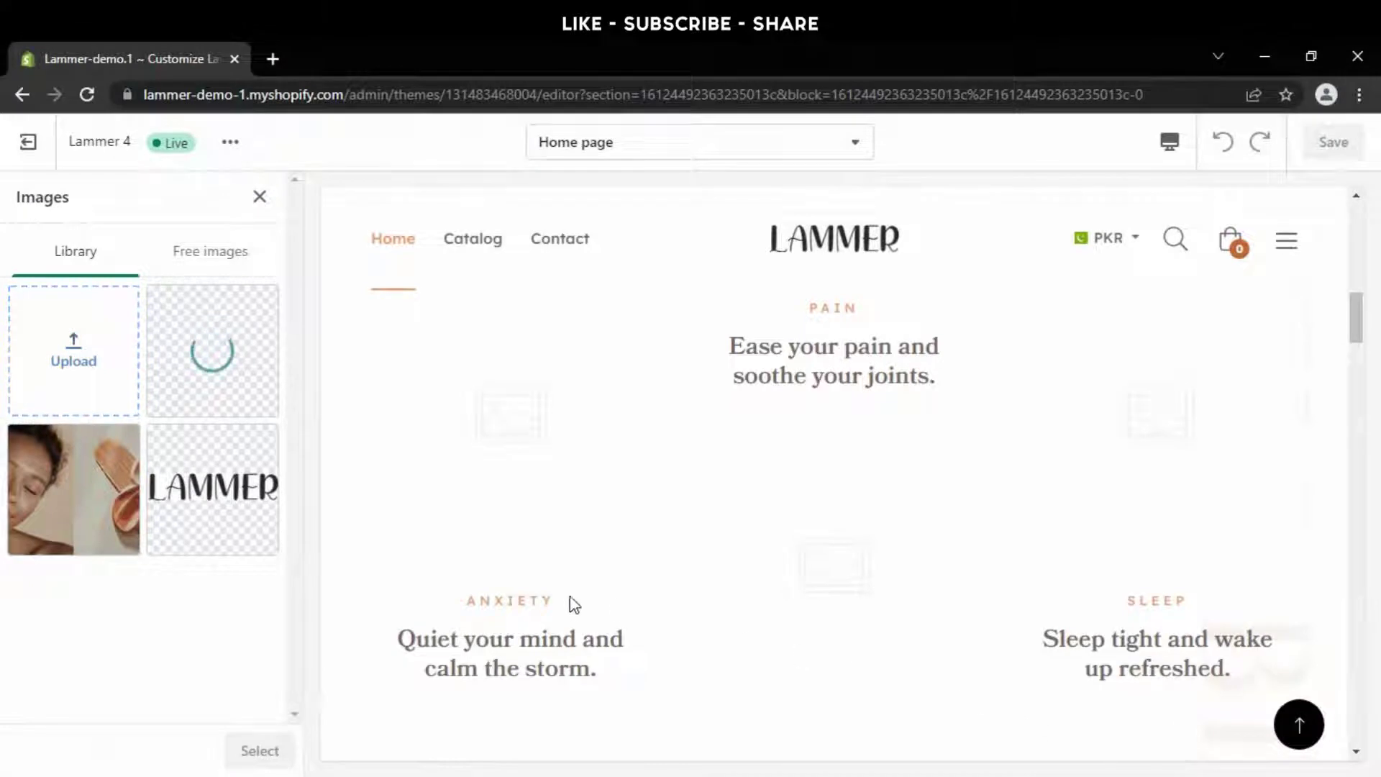
left_click(273, 752)
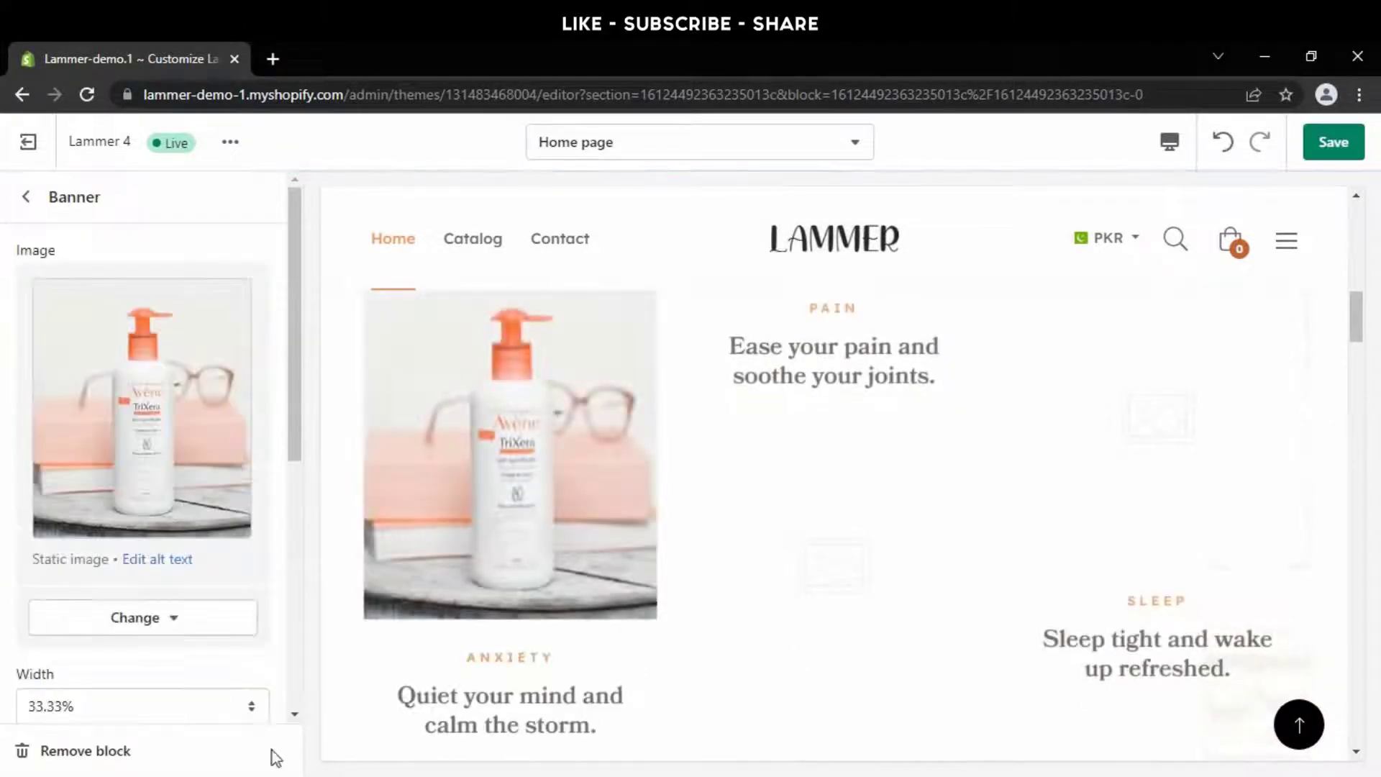
Step: Upload b14_1920x from the Grid Banner folder and set it as the image of the second banner in Grid banner Text
left_click(25, 196)
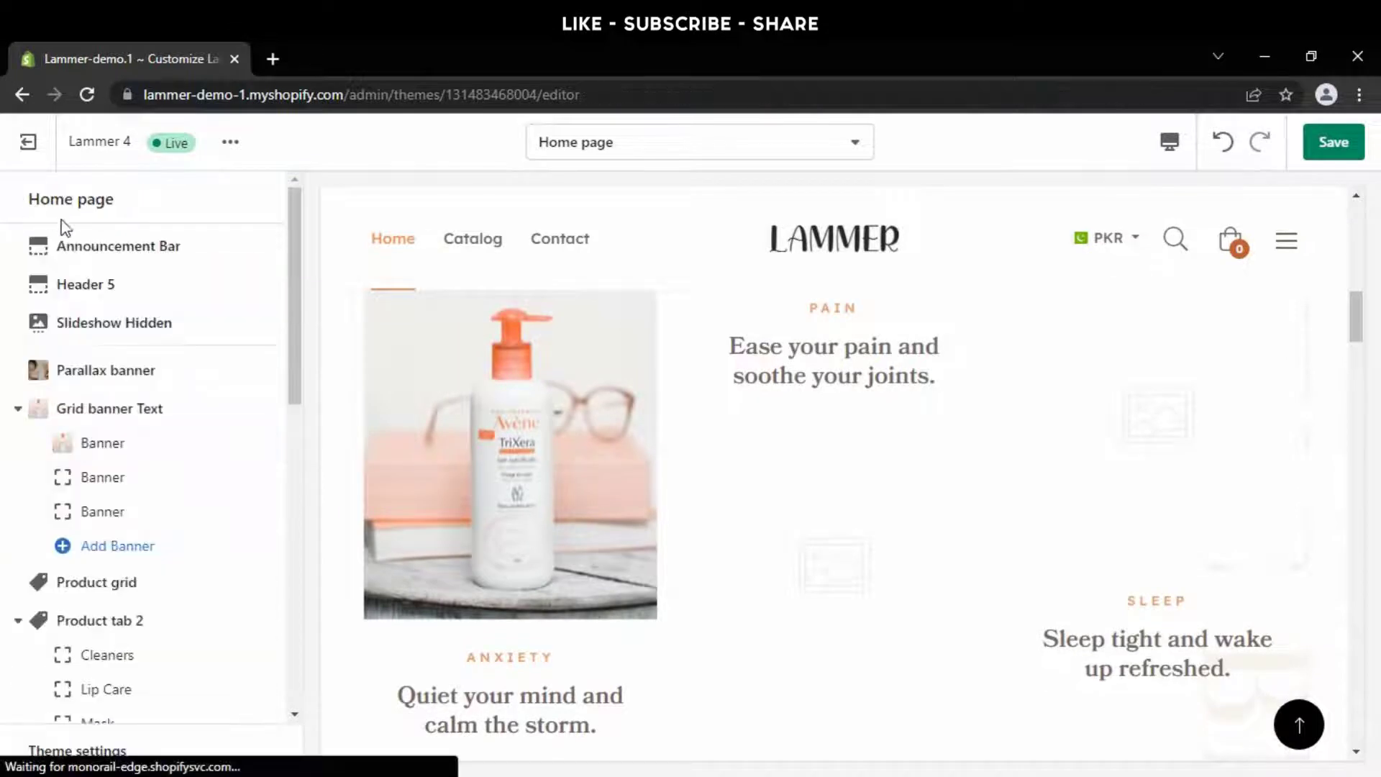
left_click(148, 484)
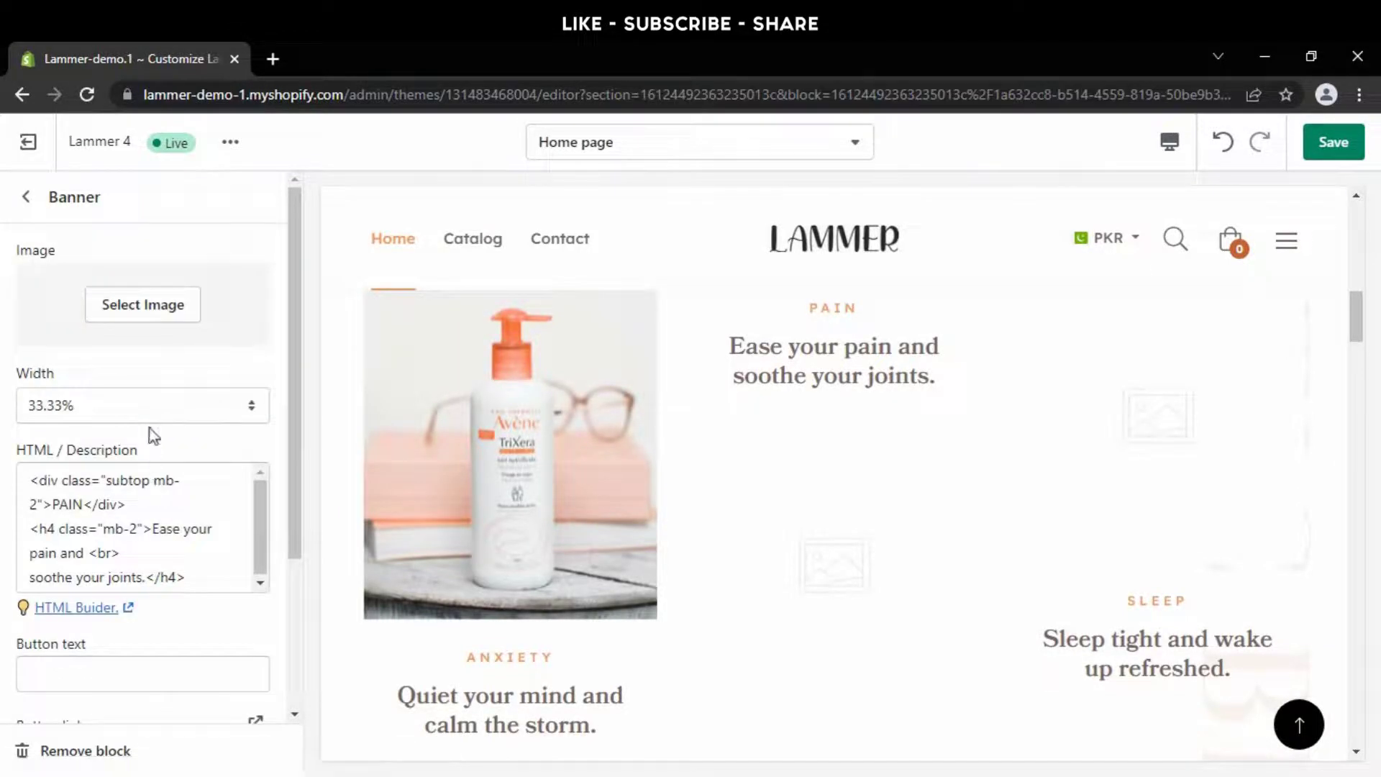
left_click(140, 310)
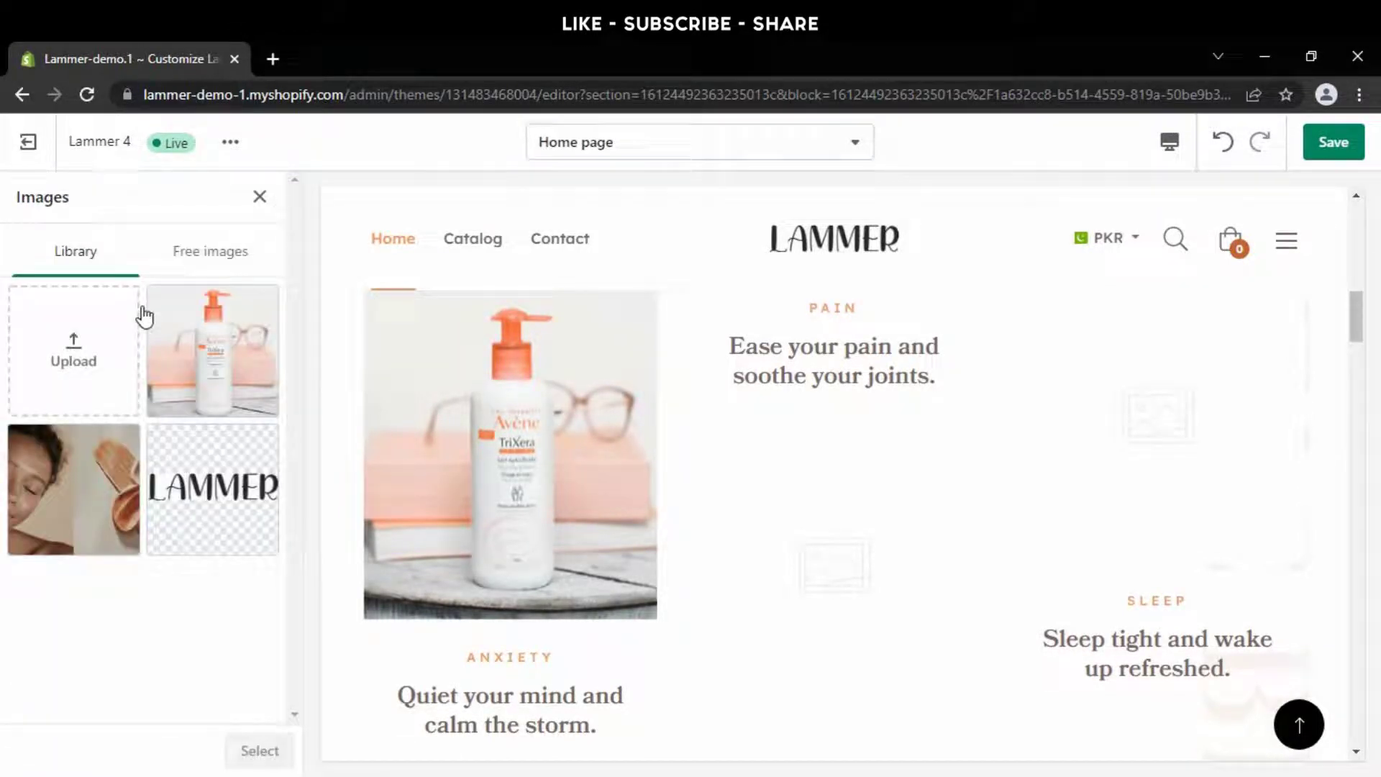
left_click(98, 356)
left_click(312, 241)
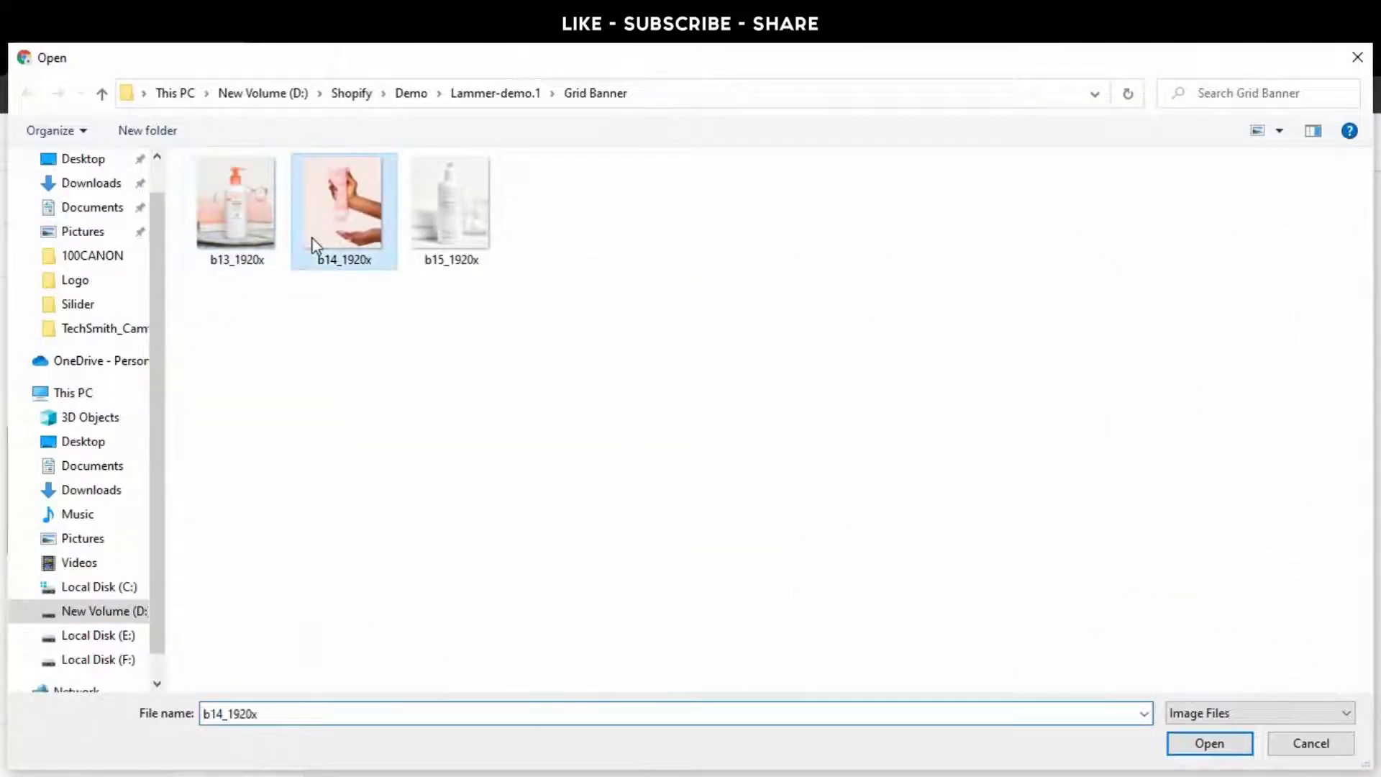
left_click(1223, 743)
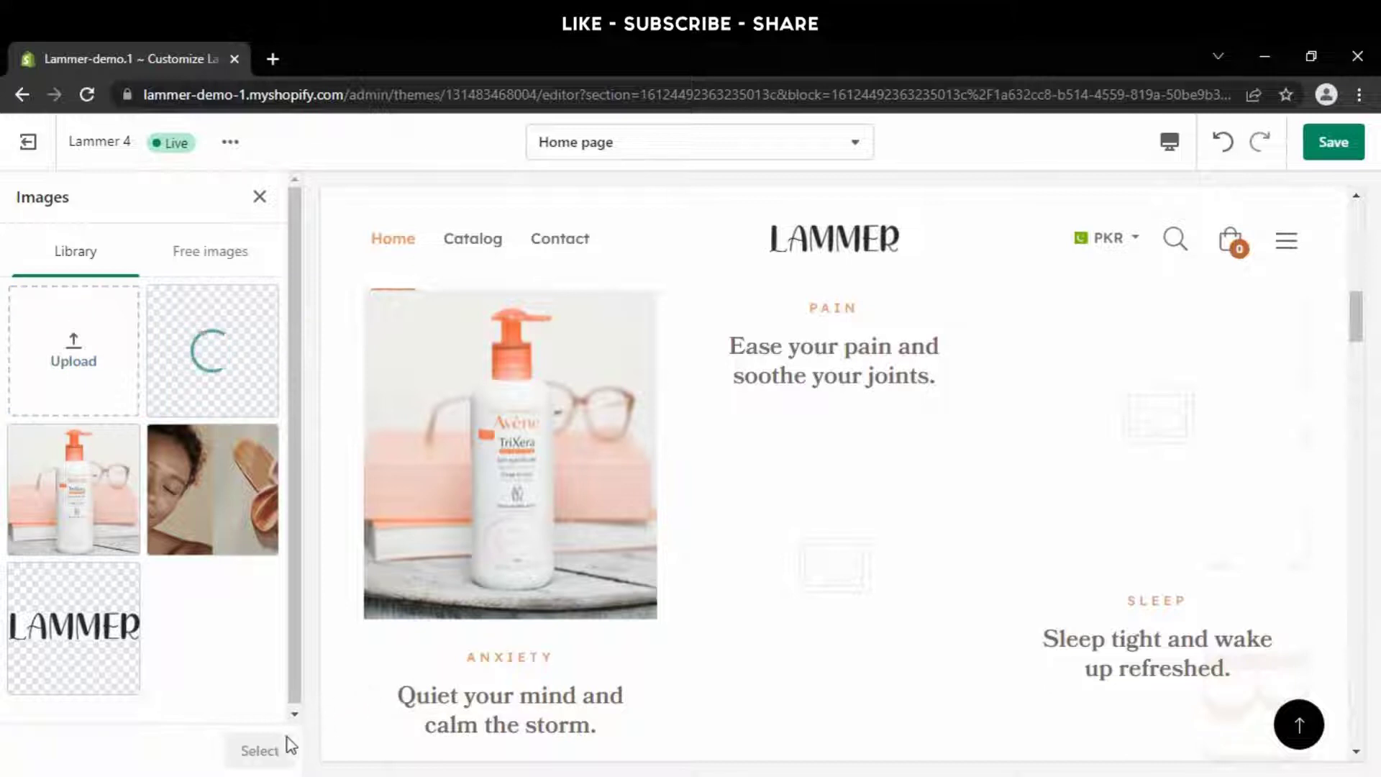
left_click(266, 750)
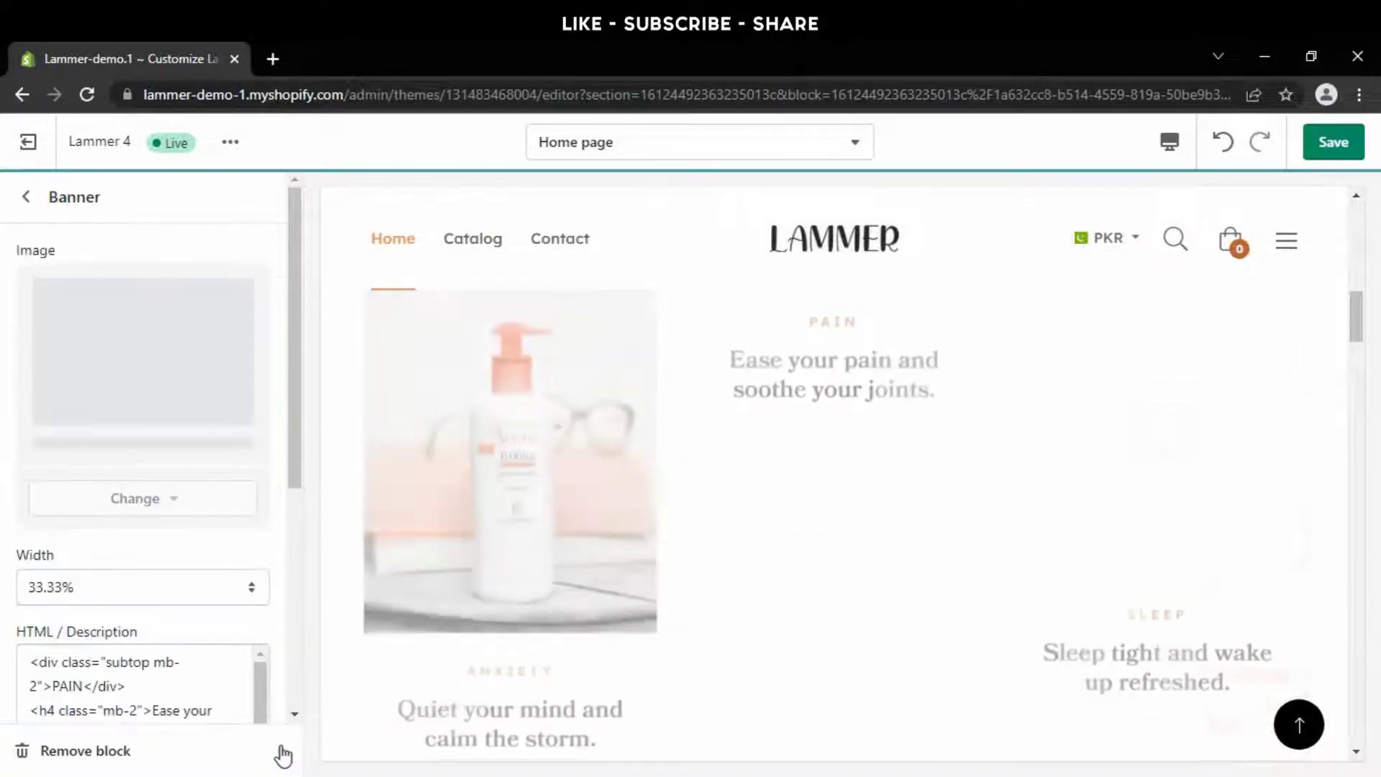
left_click(33, 205)
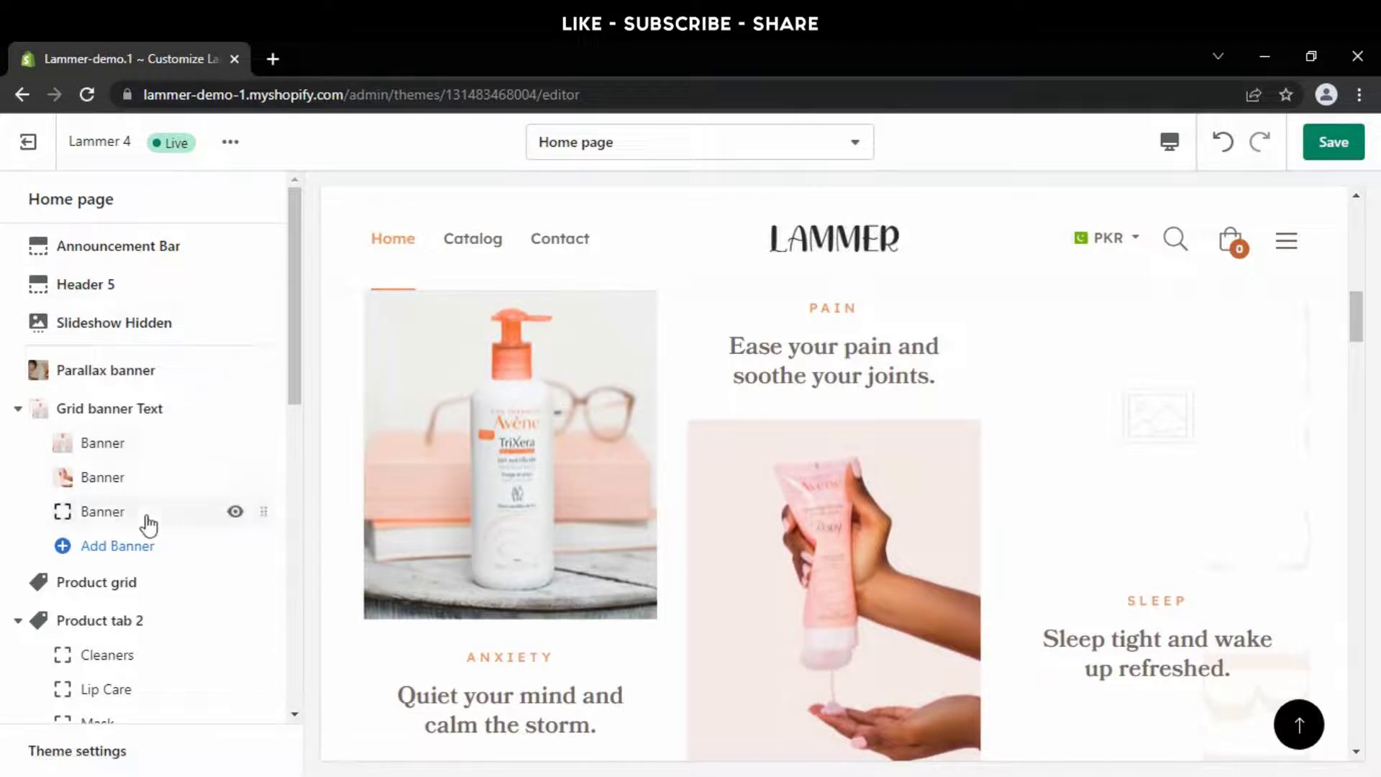
Step: Upload b15_1920x from the Grid Banner folder and set it as the image of the third banner in Grid banner Text
left_click(144, 518)
left_click(127, 316)
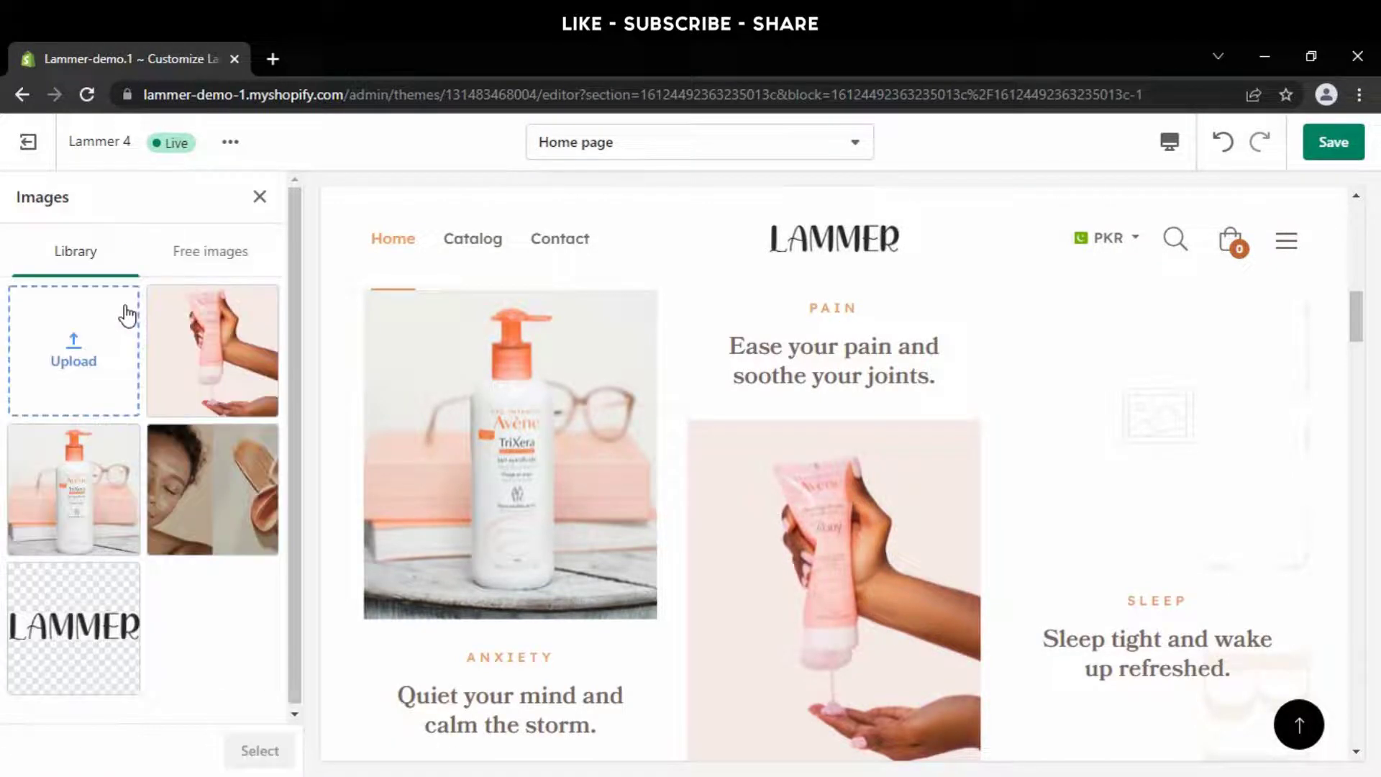
left_click(102, 347)
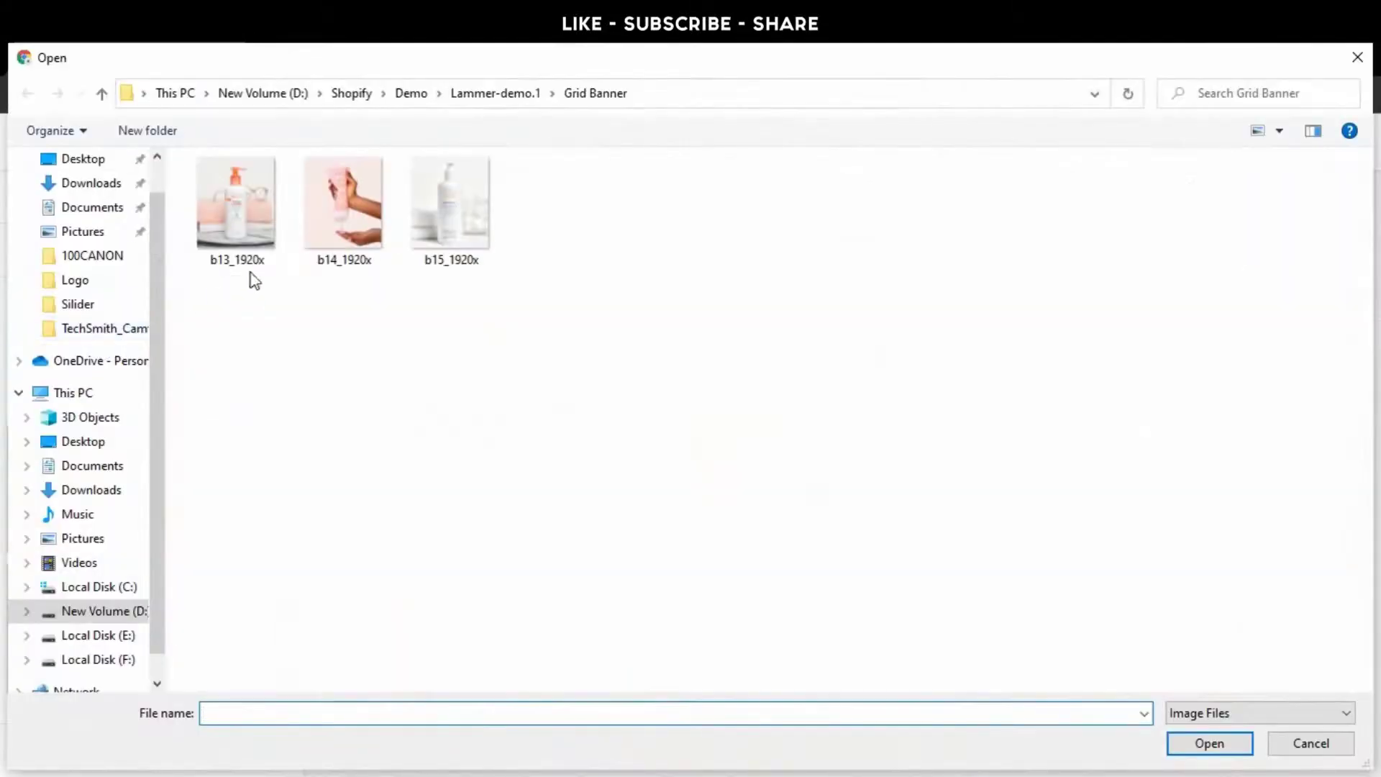
left_click(449, 235)
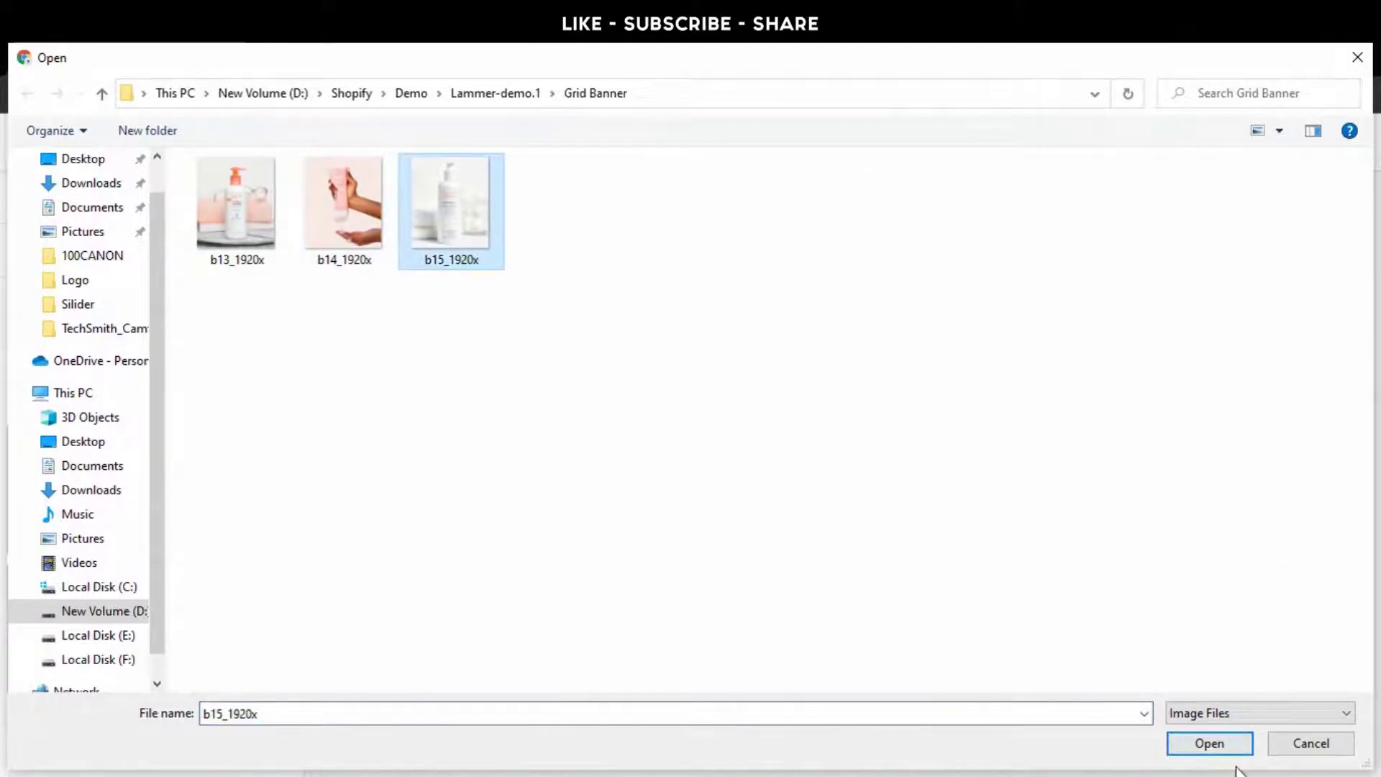
left_click(1212, 745)
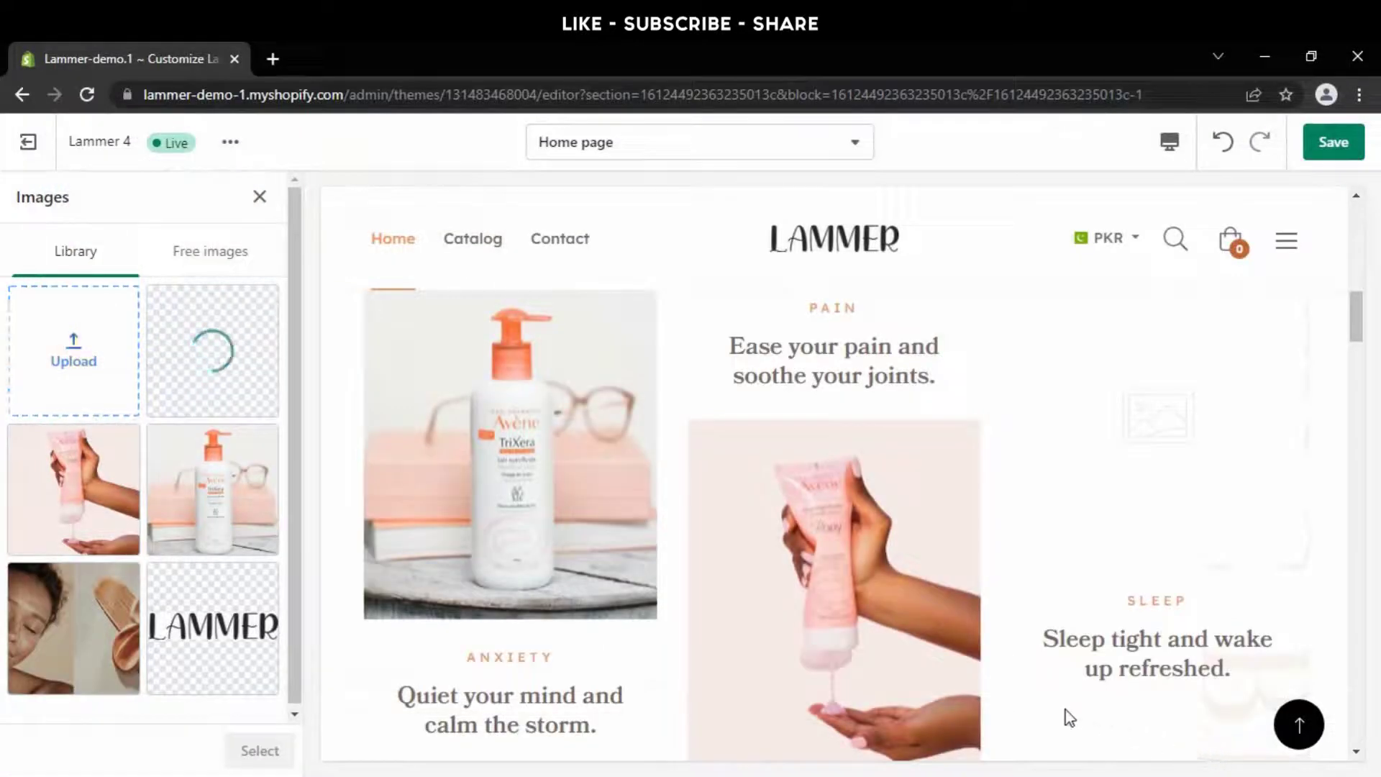
left_click(261, 751)
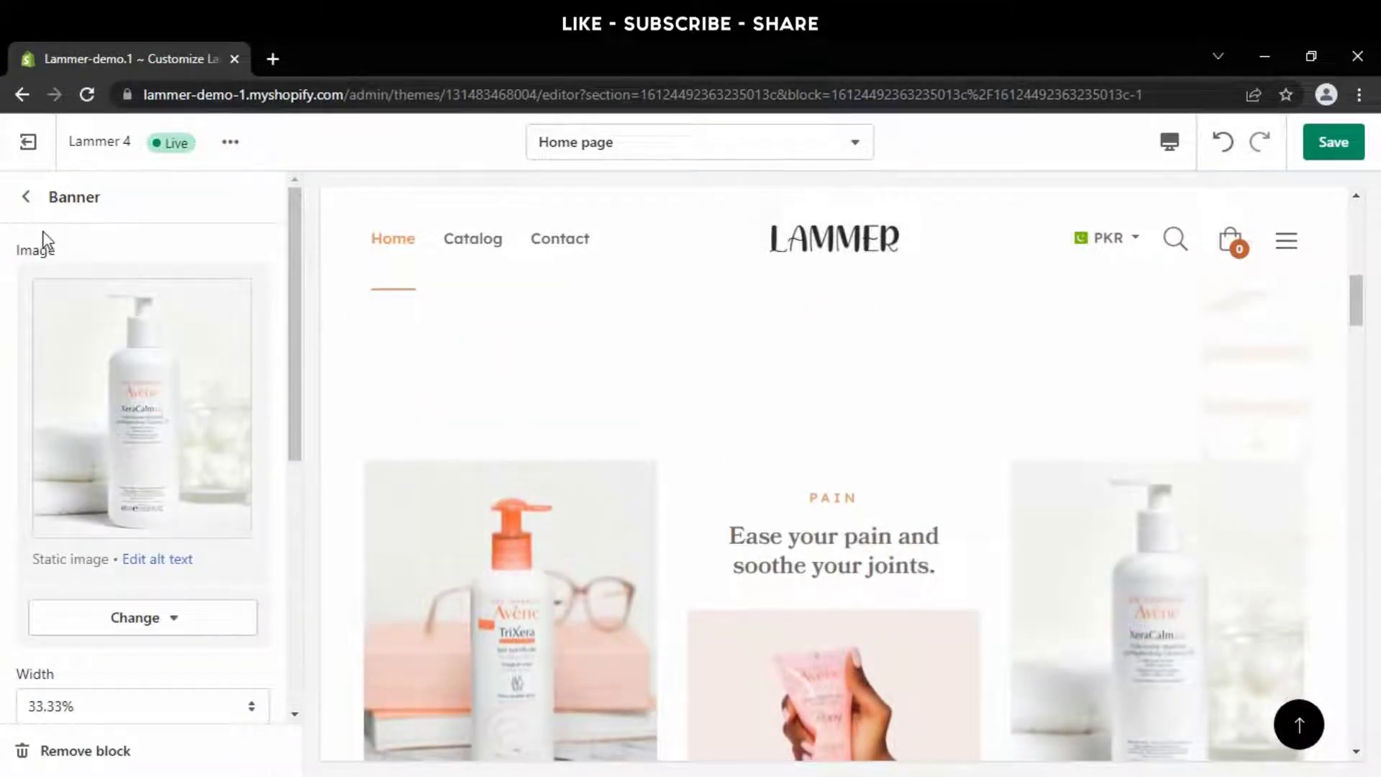
left_click(29, 205)
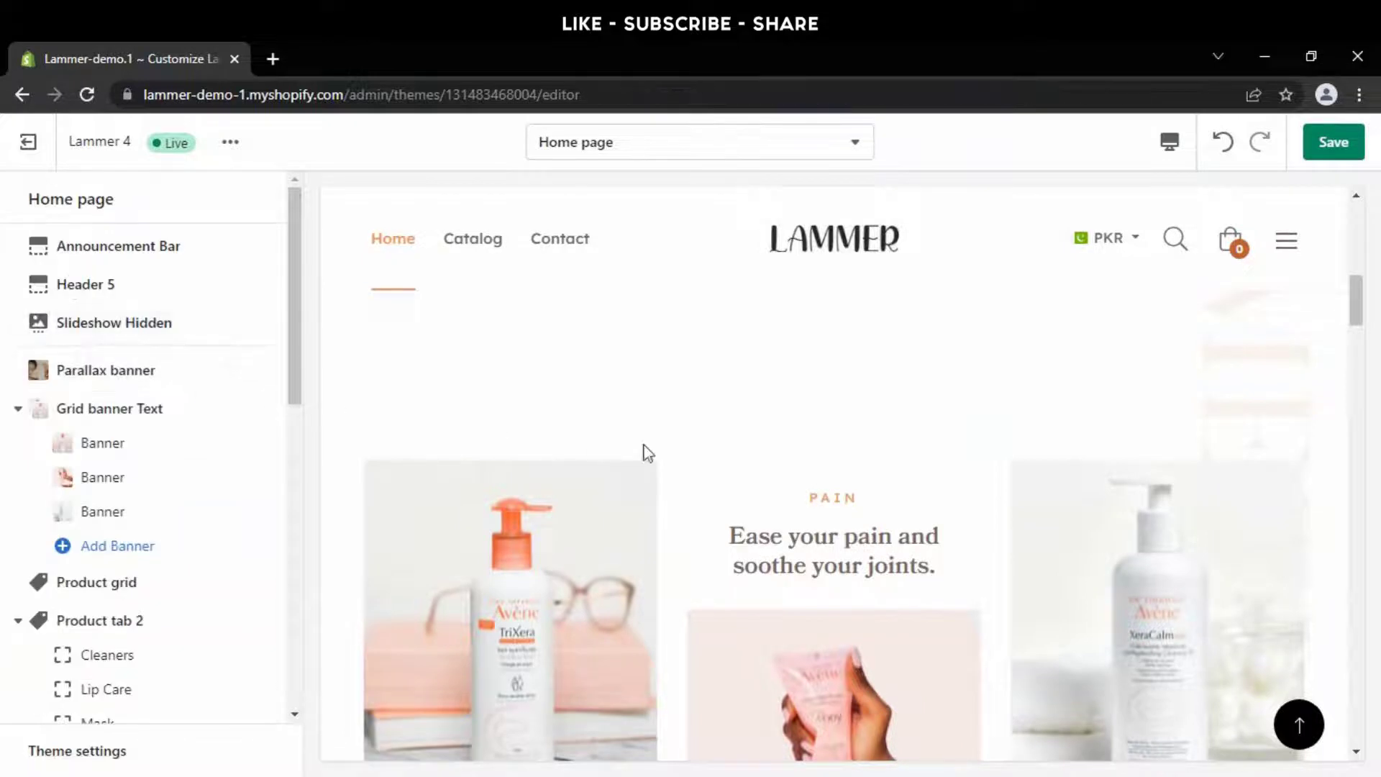
Step: Check the three grid banners in the home page preview, save the theme changes and dismiss the notification
scroll(827, 474, "down", 3)
scroll(1002, 499, "up", 1)
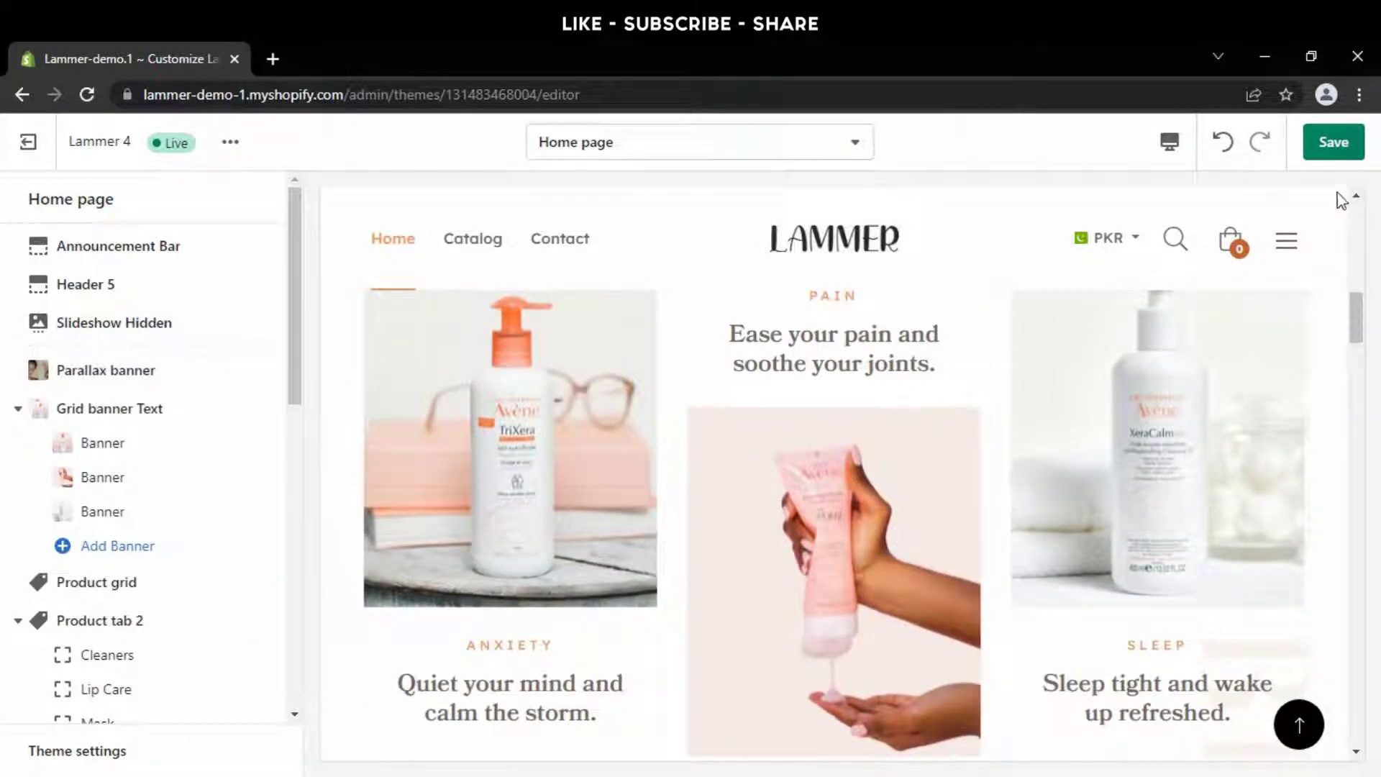
left_click(1359, 153)
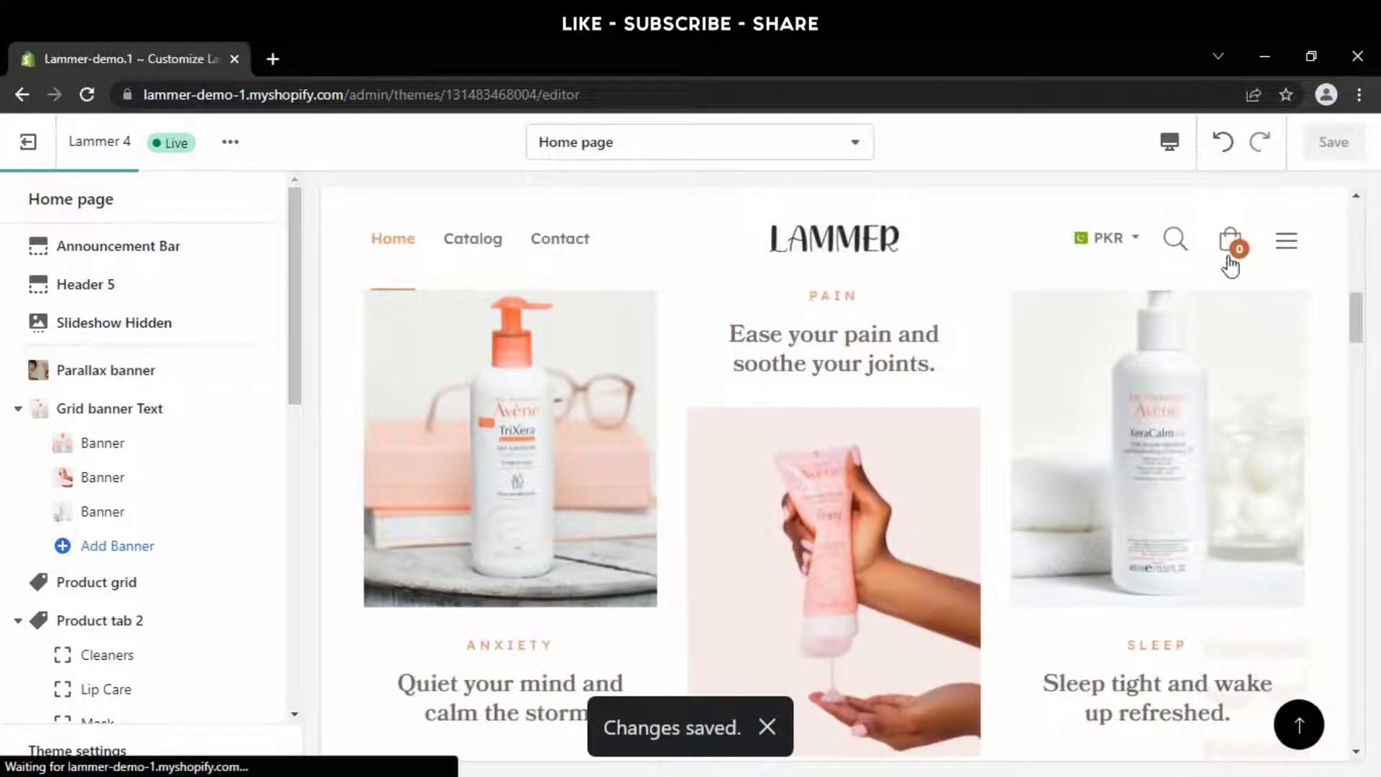
left_click(766, 728)
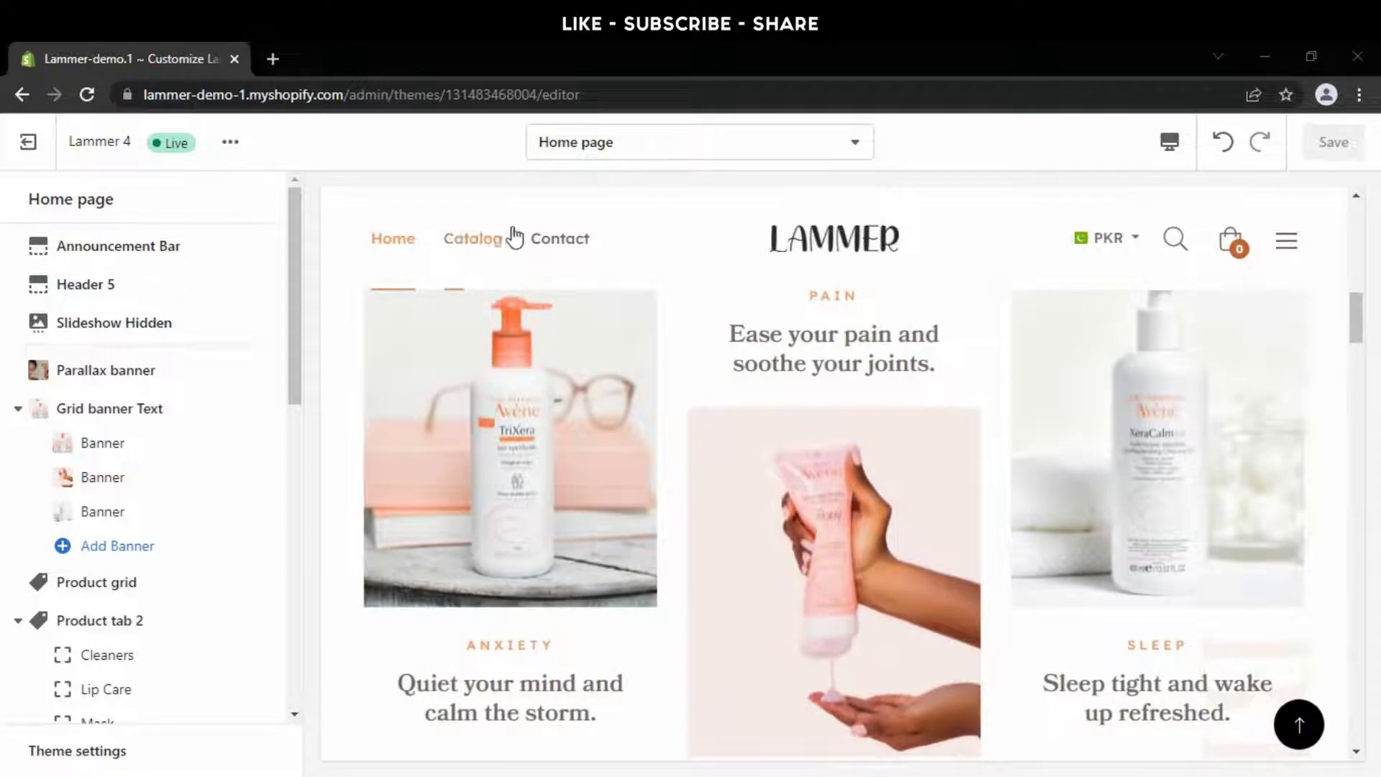
Step: Find the Explore Your Skin Solution banner on the home page and open the settings of the Parallax banner below Product tab 2
scroll(1097, 519, "up", 5)
scroll(1097, 519, "down", 3)
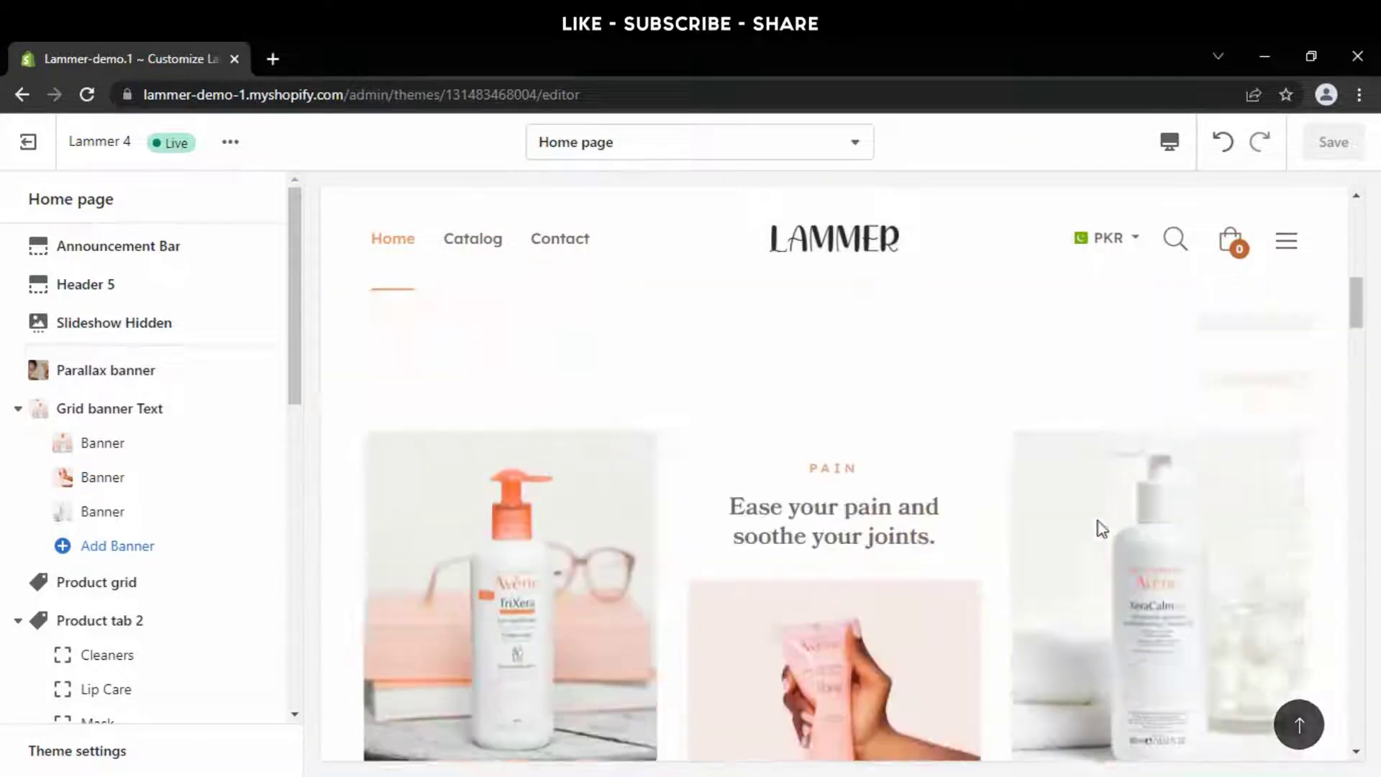
scroll(1097, 520, "down", 10)
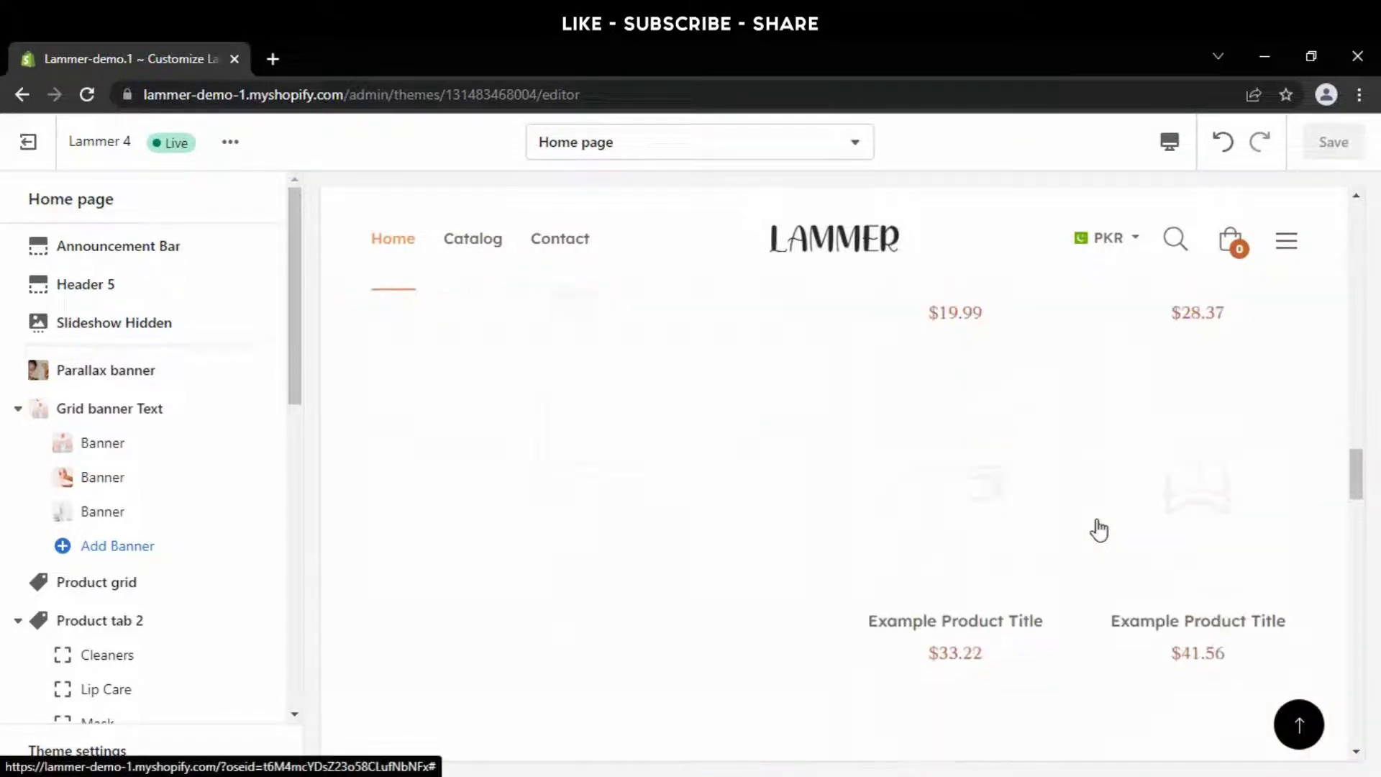
scroll(1098, 525, "down", 6)
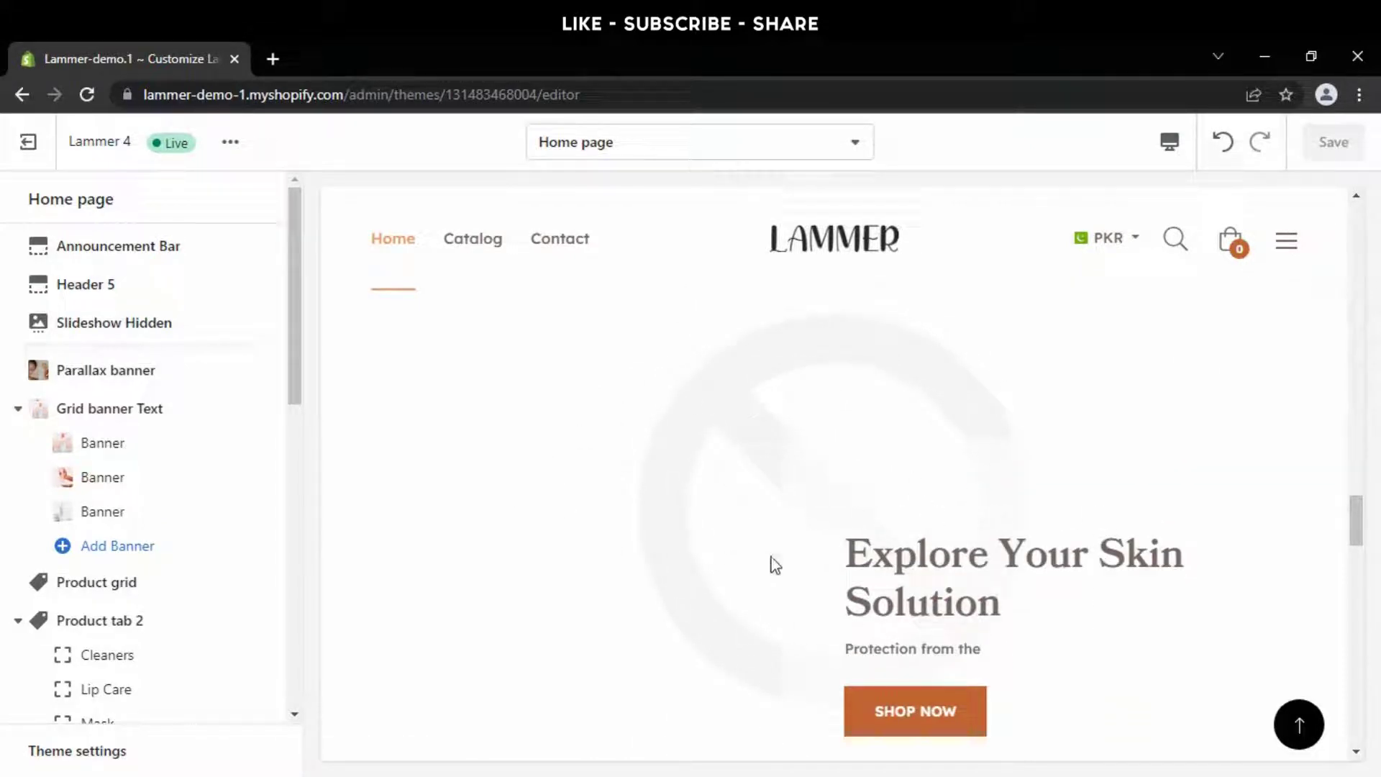
scroll(149, 557, "down", 4)
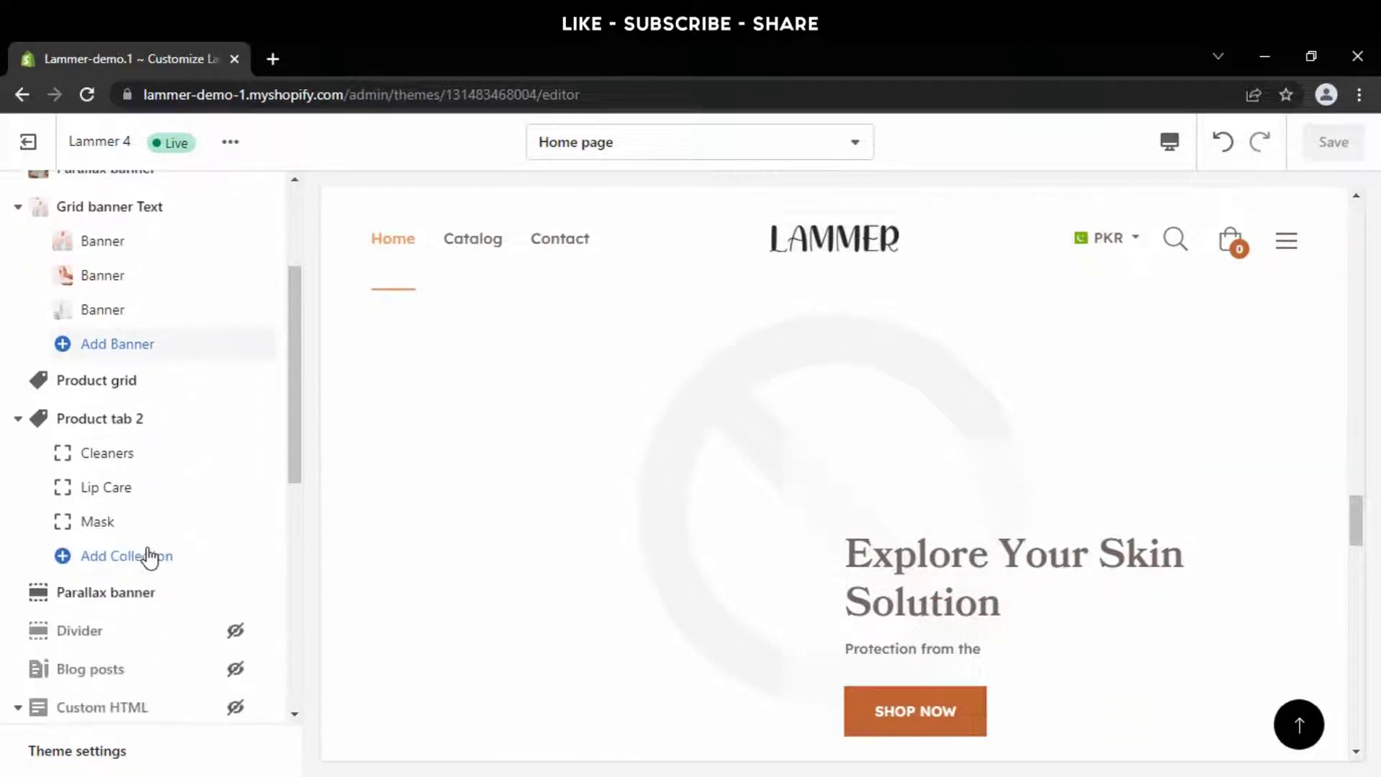
left_click(139, 507)
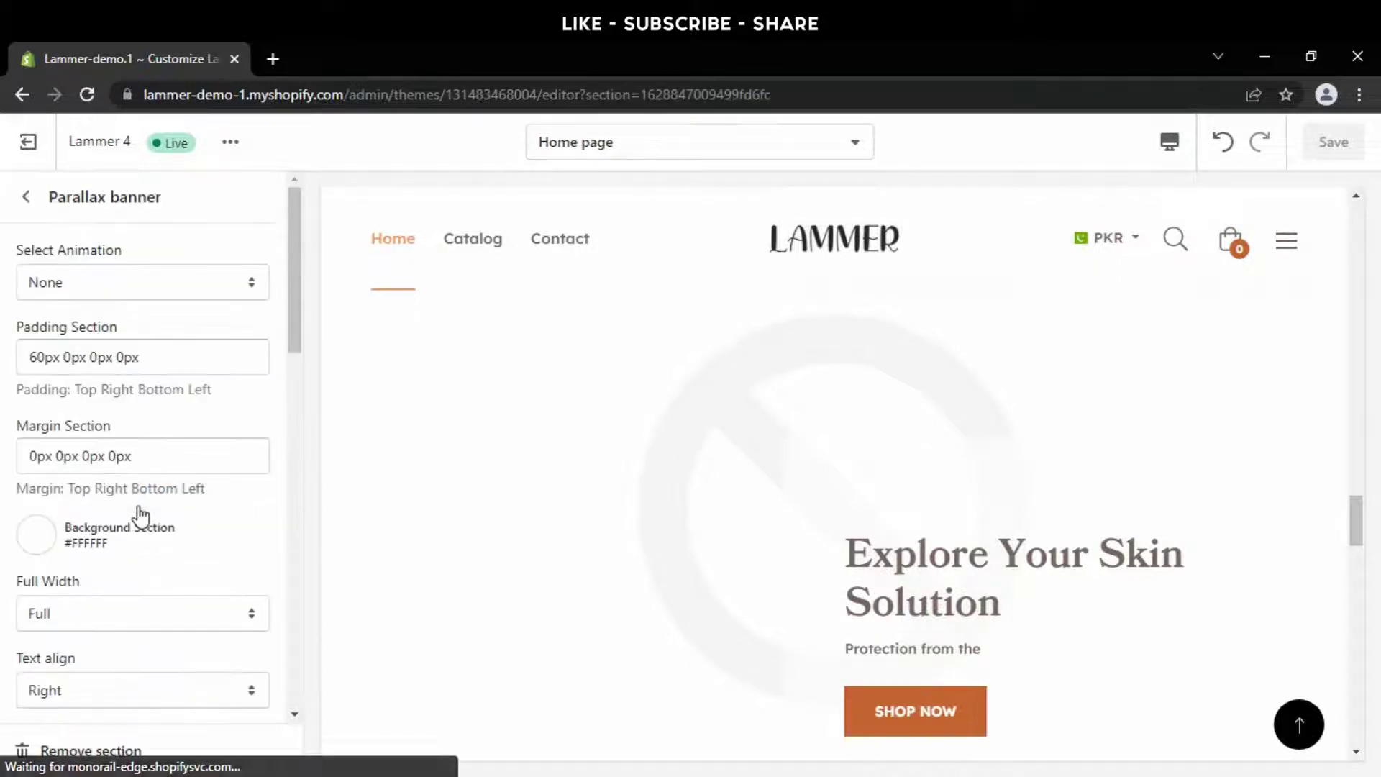
Step: Upload b26_1920x from the Parallax img folder as the lower Parallax banner's background image and save the theme
scroll(139, 514, "down", 4)
scroll(141, 514, "down", 12)
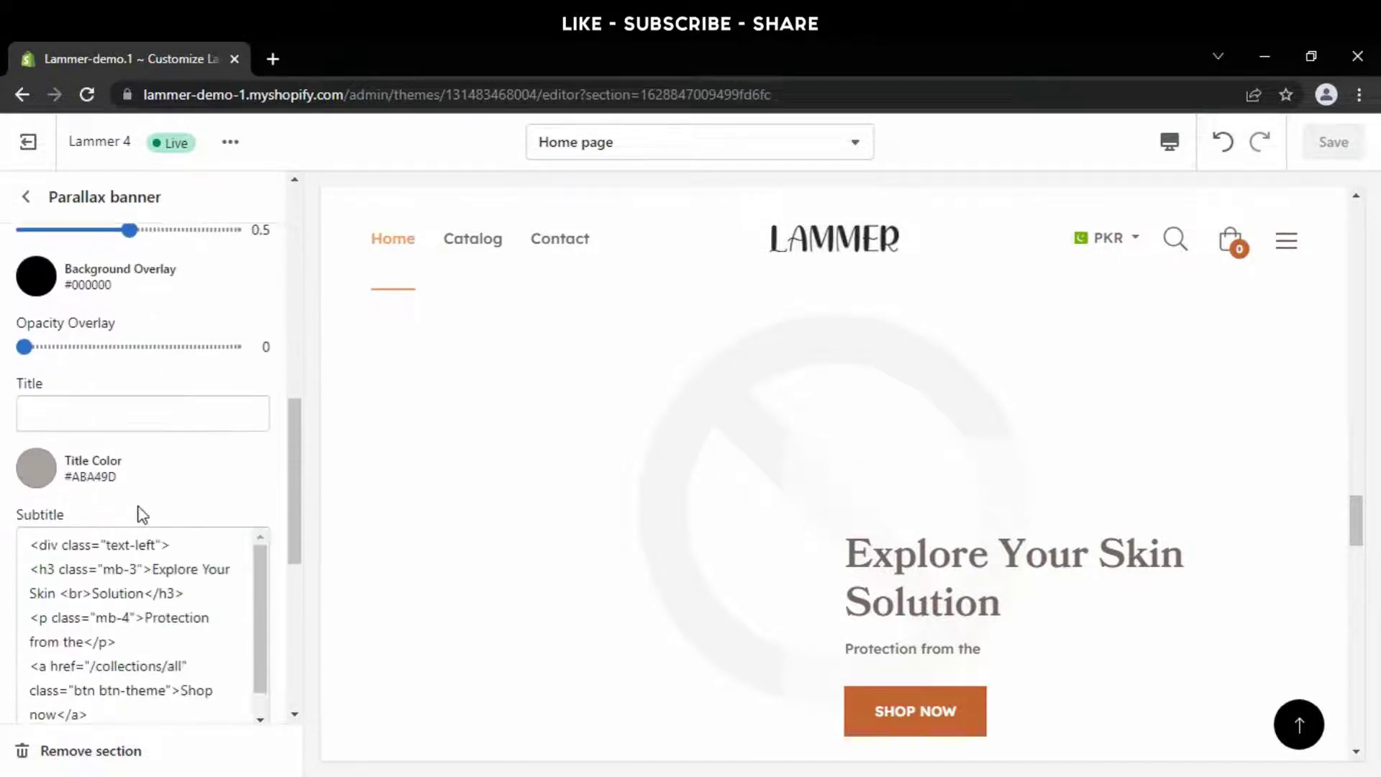
scroll(141, 513, "down", 1)
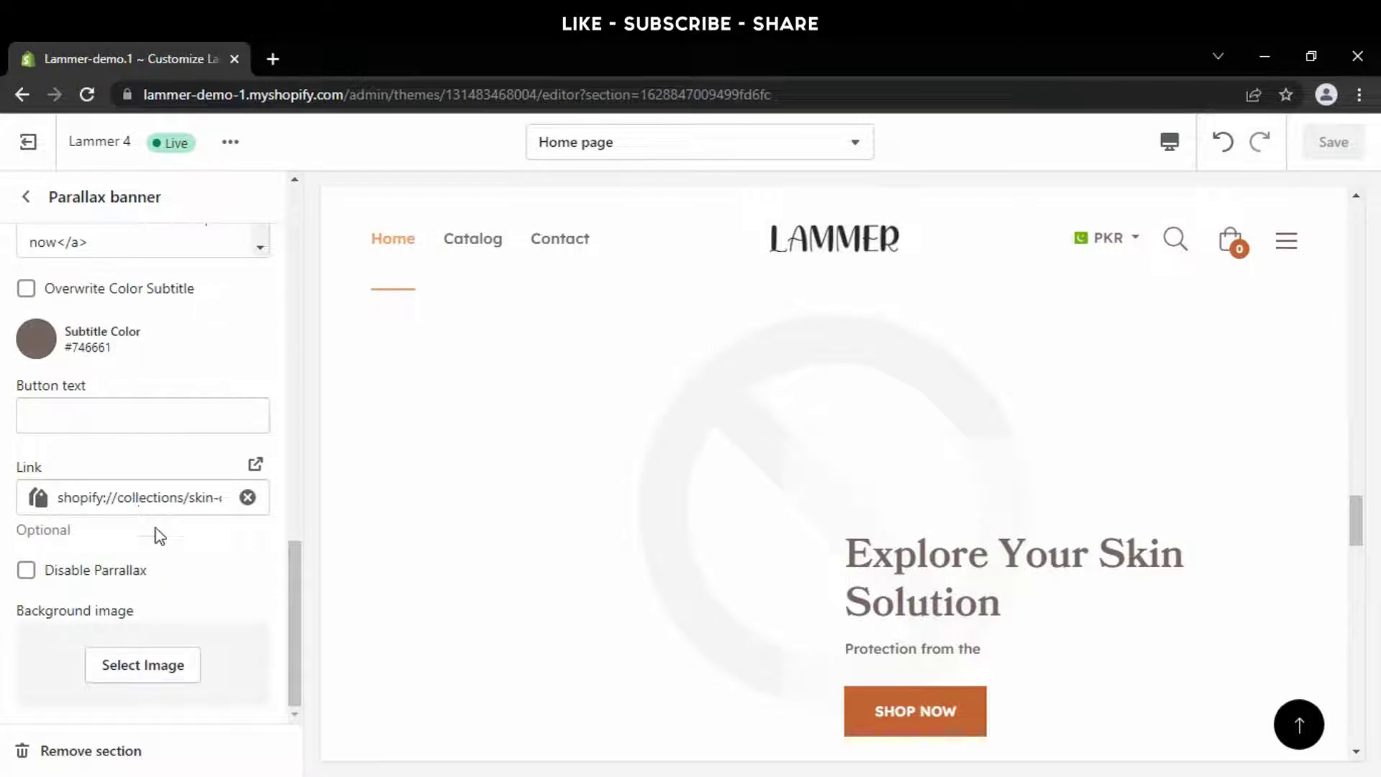
left_click(144, 664)
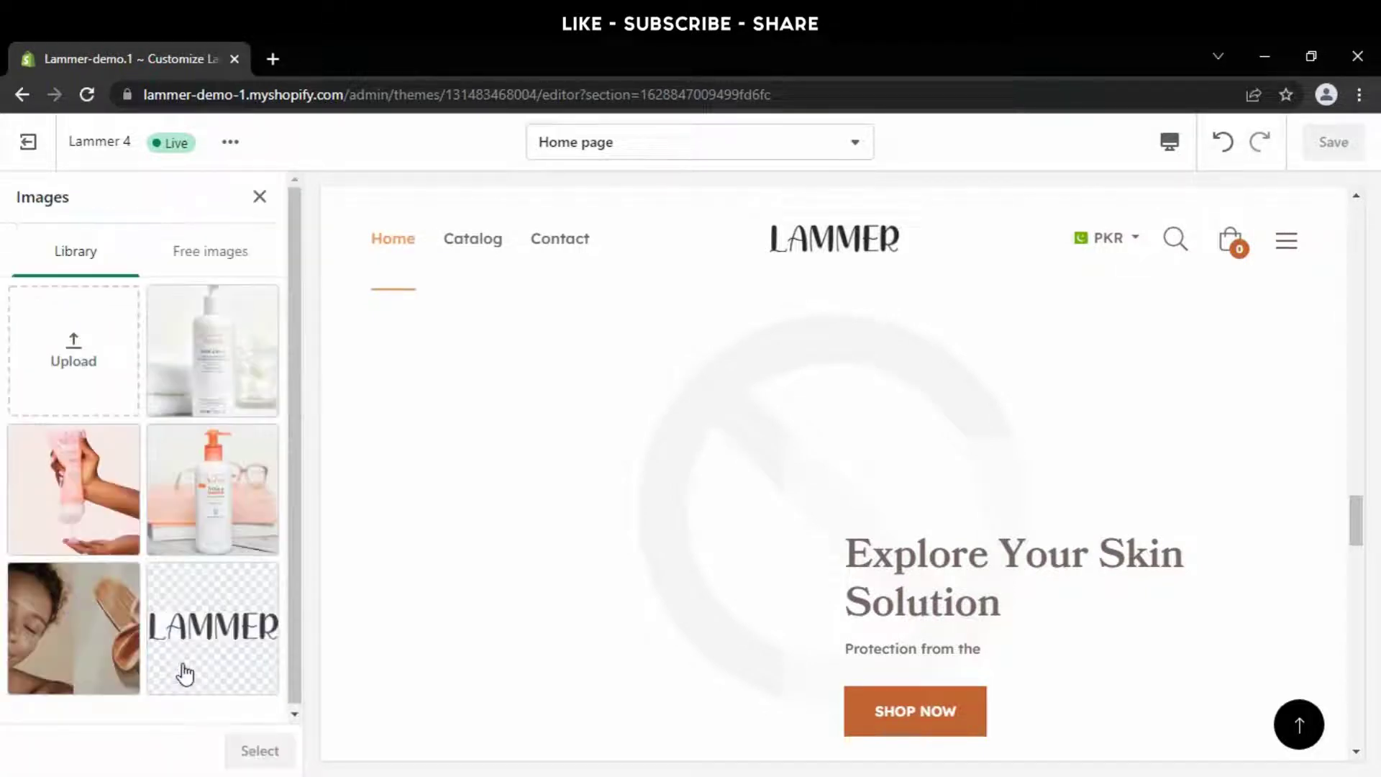
left_click(85, 392)
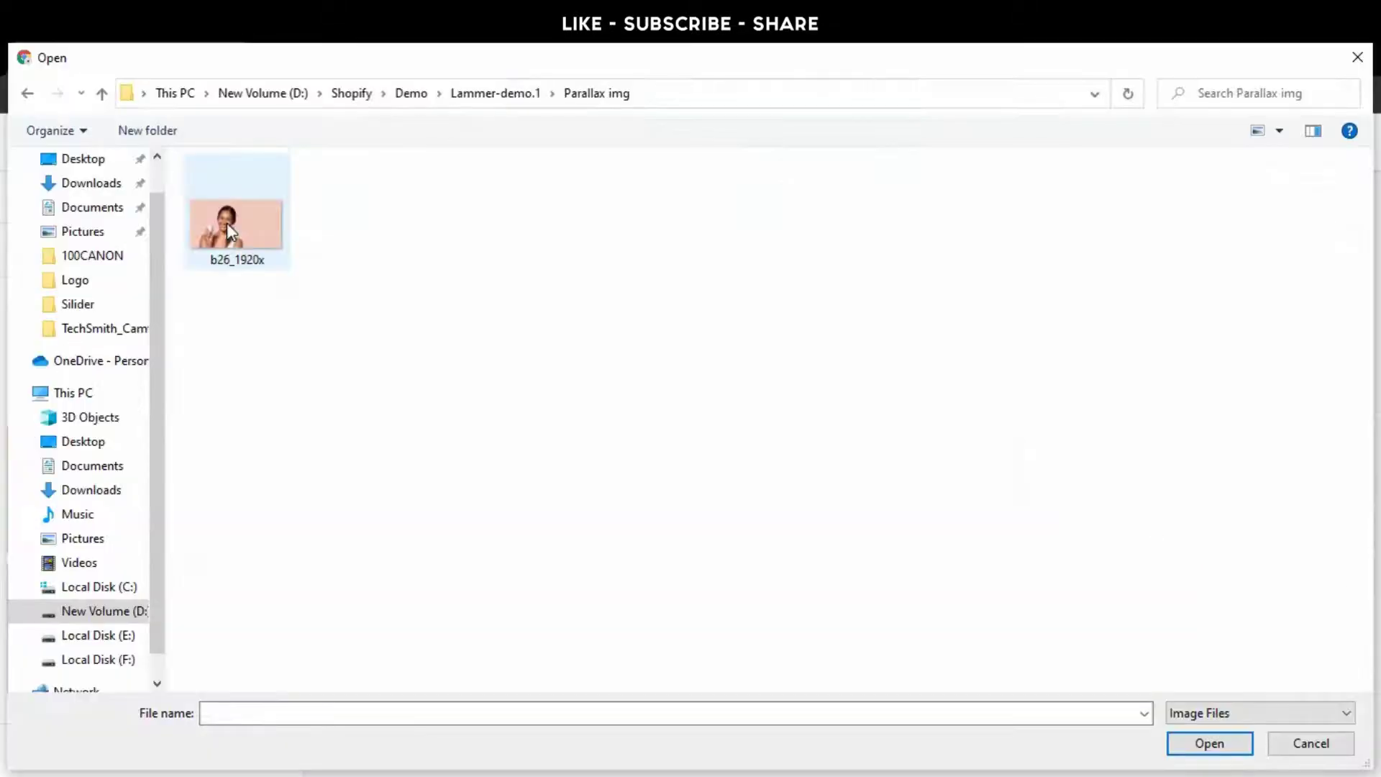
left_click(230, 231)
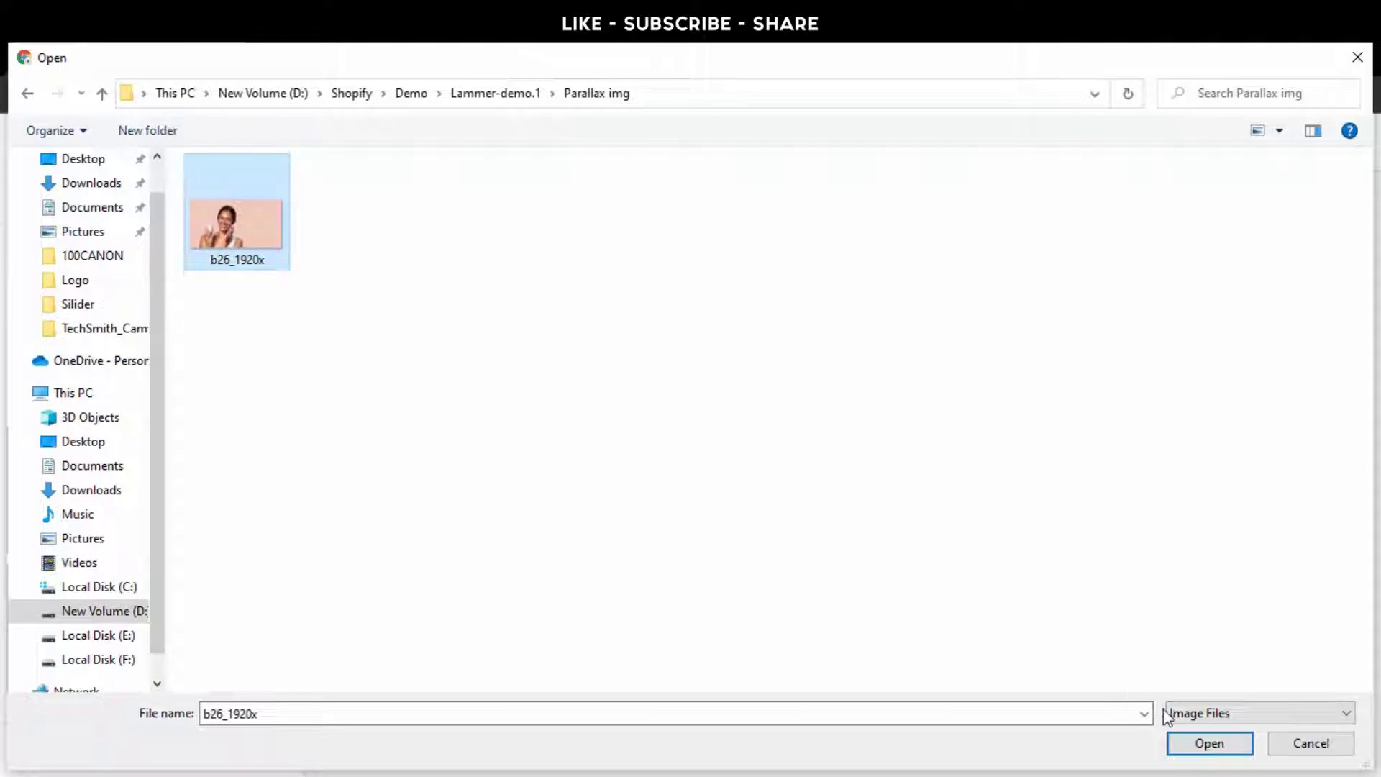
left_click(1208, 743)
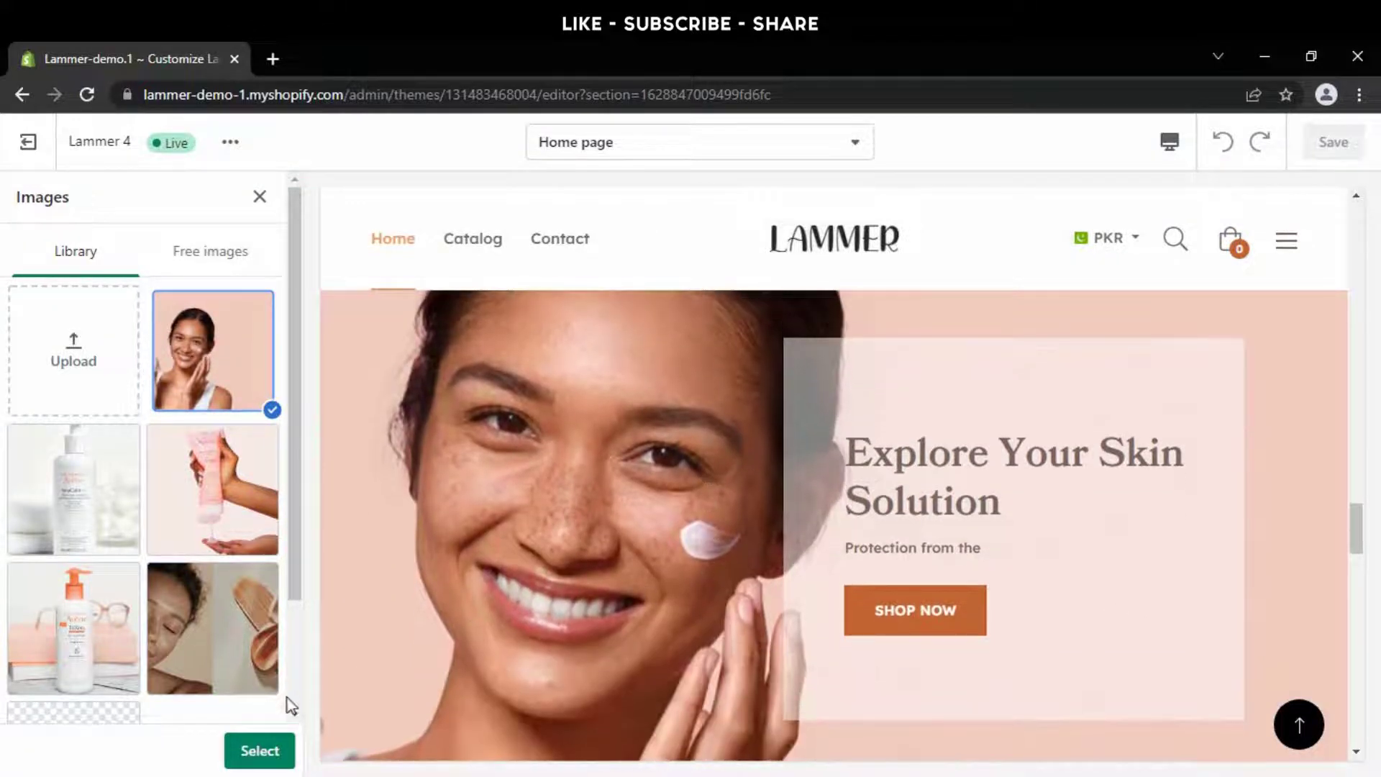
left_click(262, 751)
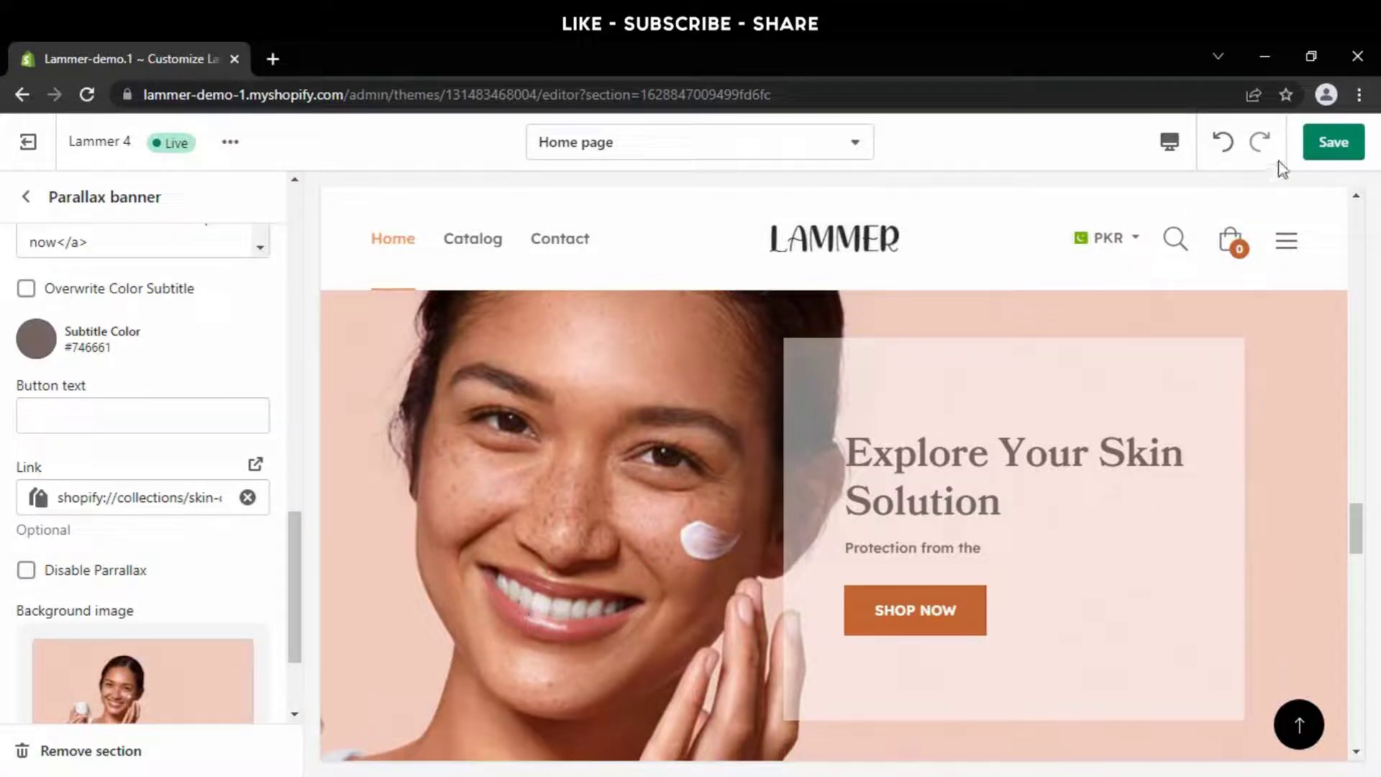
left_click(1326, 148)
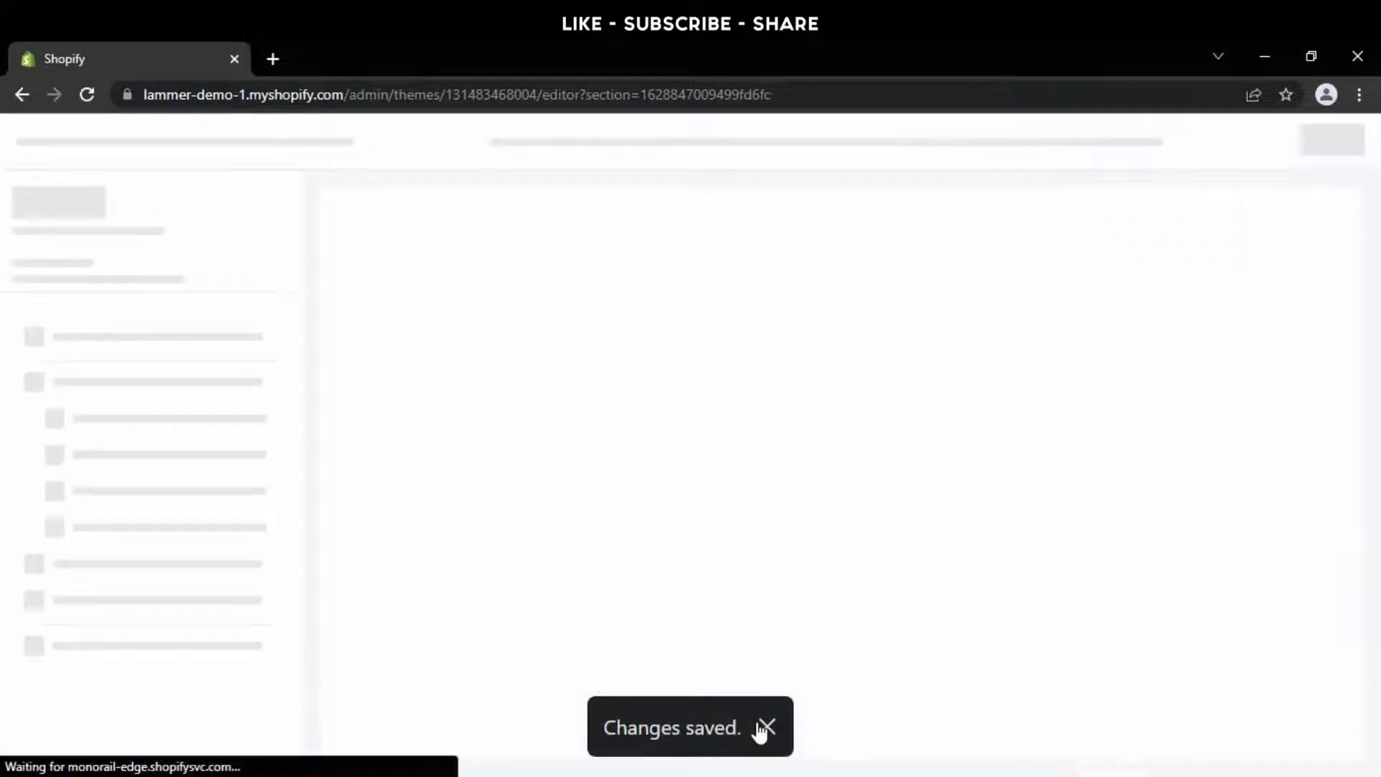
left_click(764, 728)
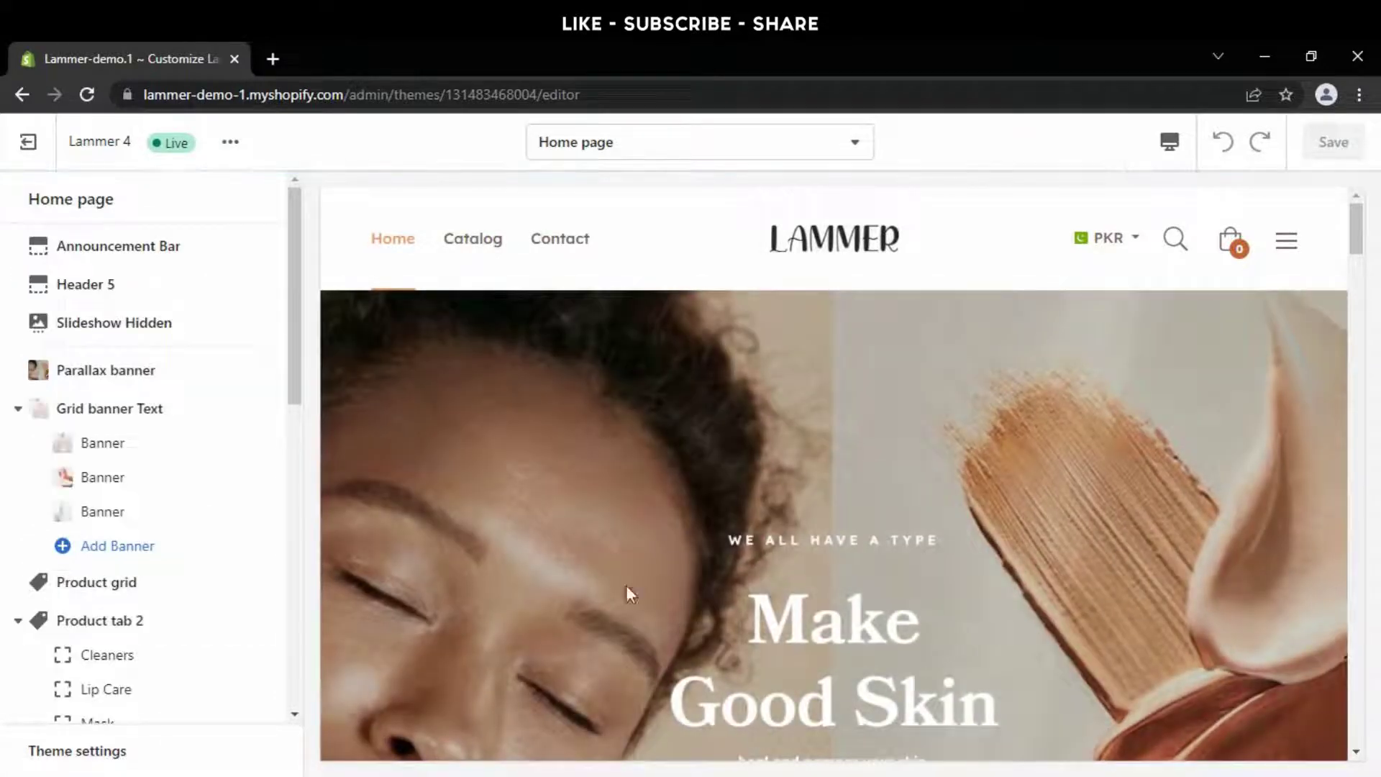
Step: Find the Meet the trends of the season section on the home page and open the Image with text Style 3 settings
scroll(757, 593, "down", 10)
scroll(757, 593, "down", 8)
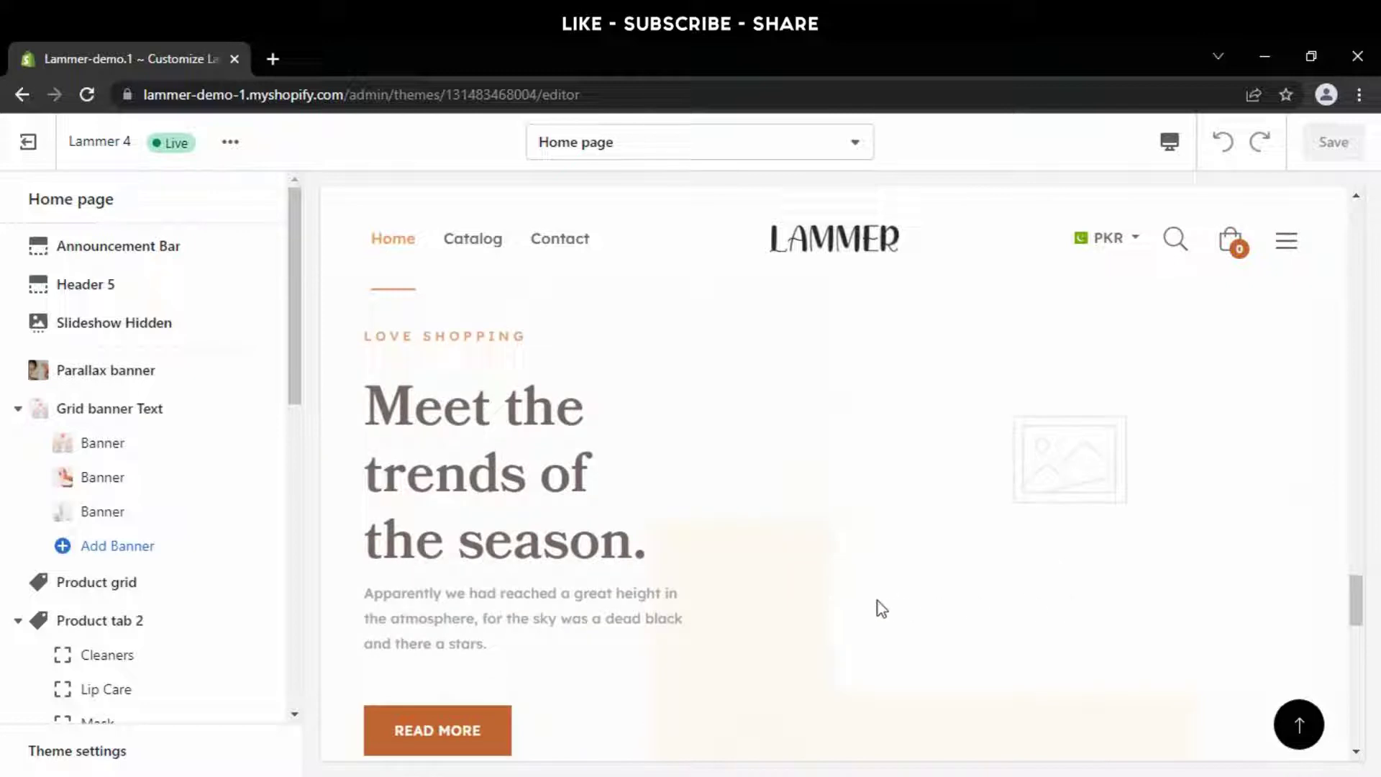
scroll(165, 552, "down", 7)
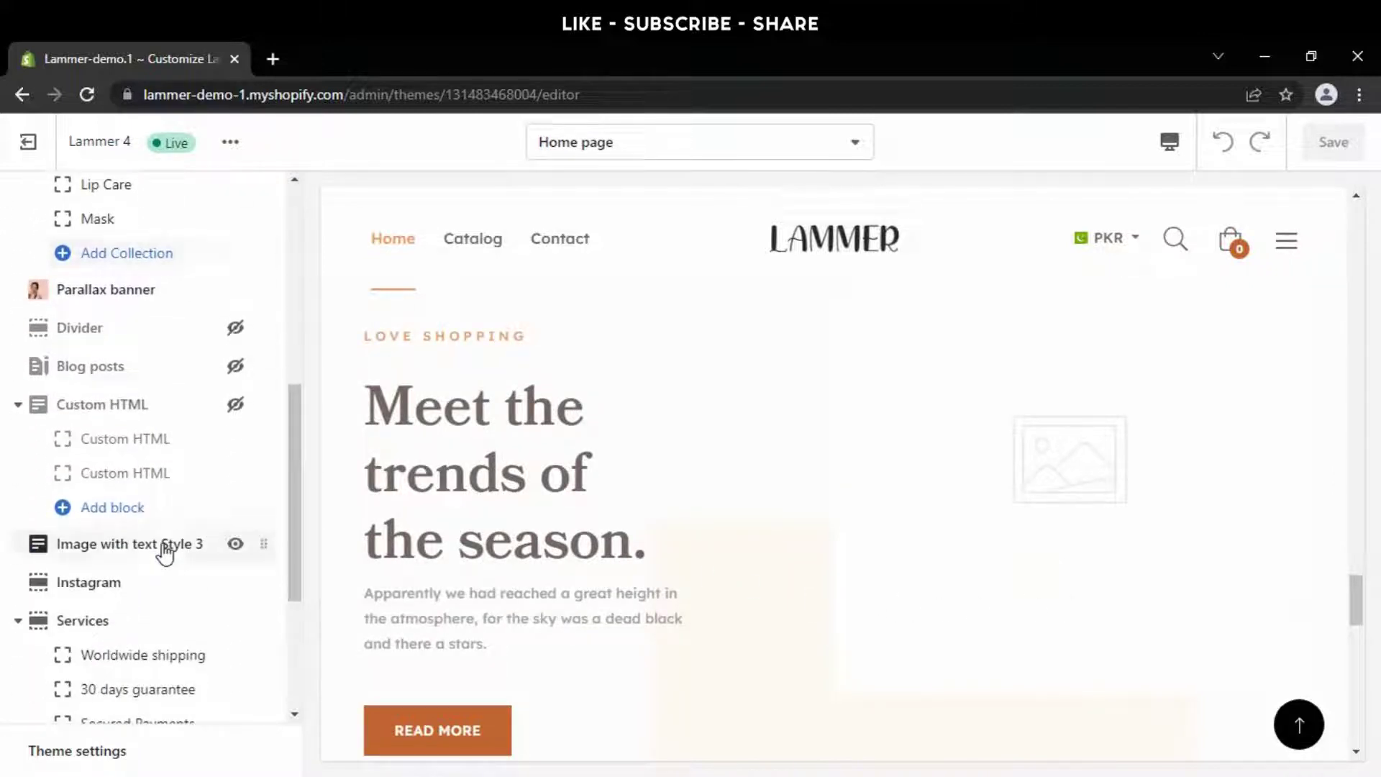
left_click(176, 551)
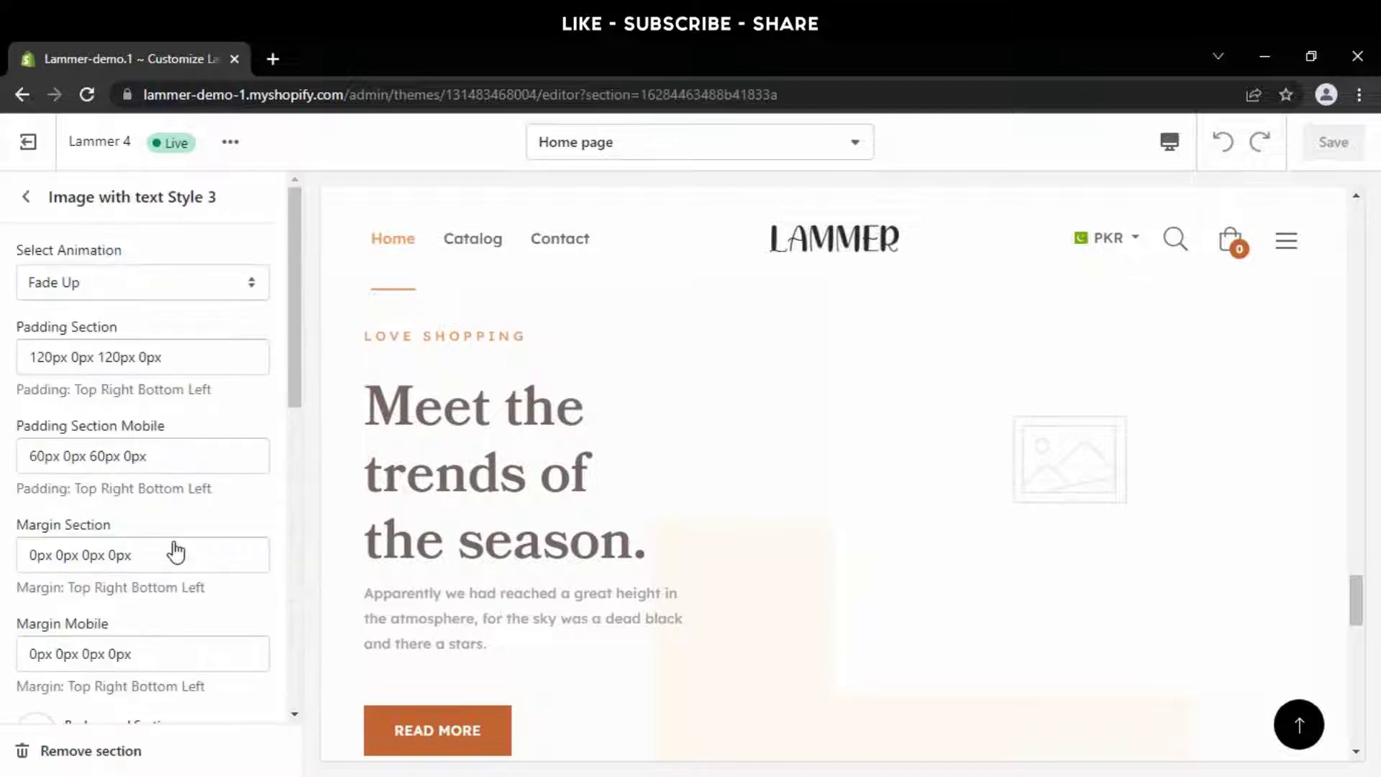
Step: Upload b16_540x from the Section folder, set it as the Image with text Style 3 image, and leave the section settings
scroll(177, 551, "down", 8)
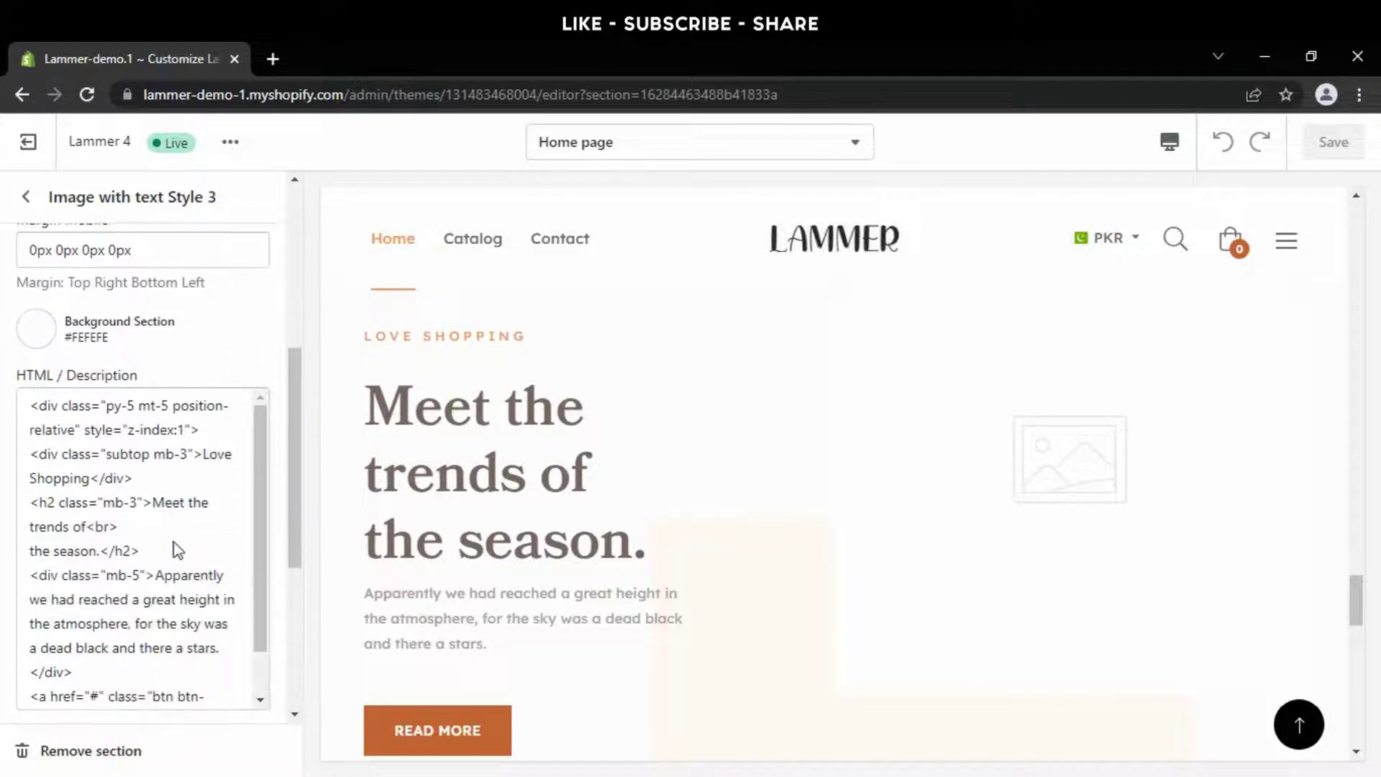
scroll(175, 541, "down", 5)
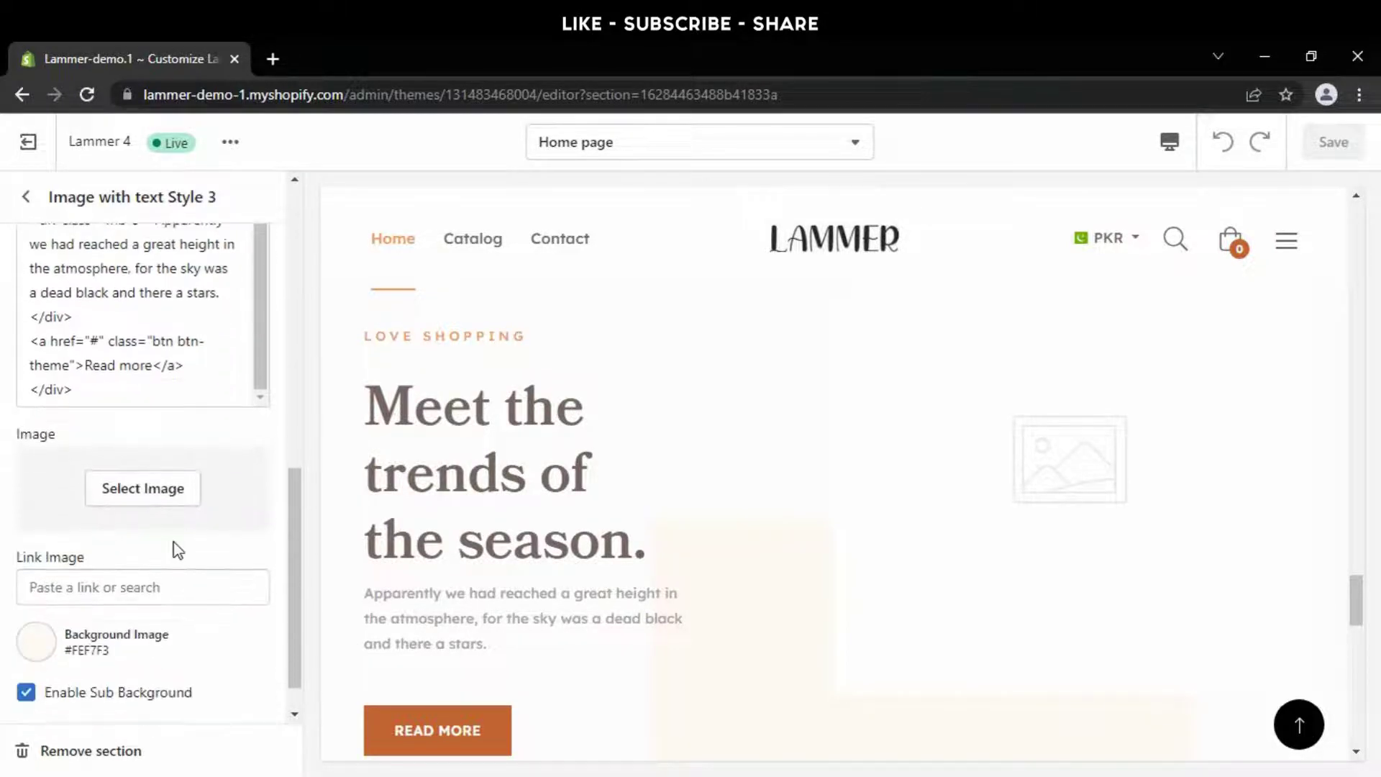
left_click(145, 504)
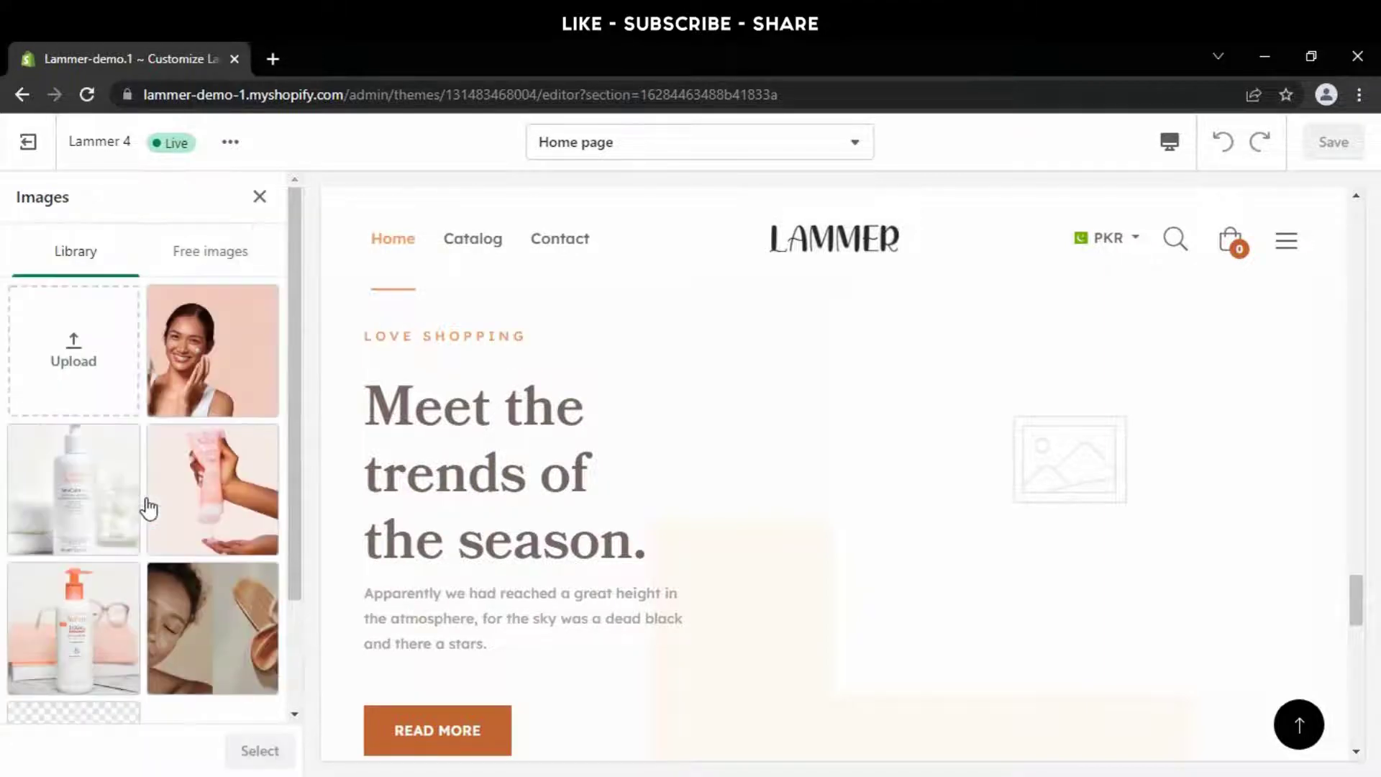
left_click(72, 363)
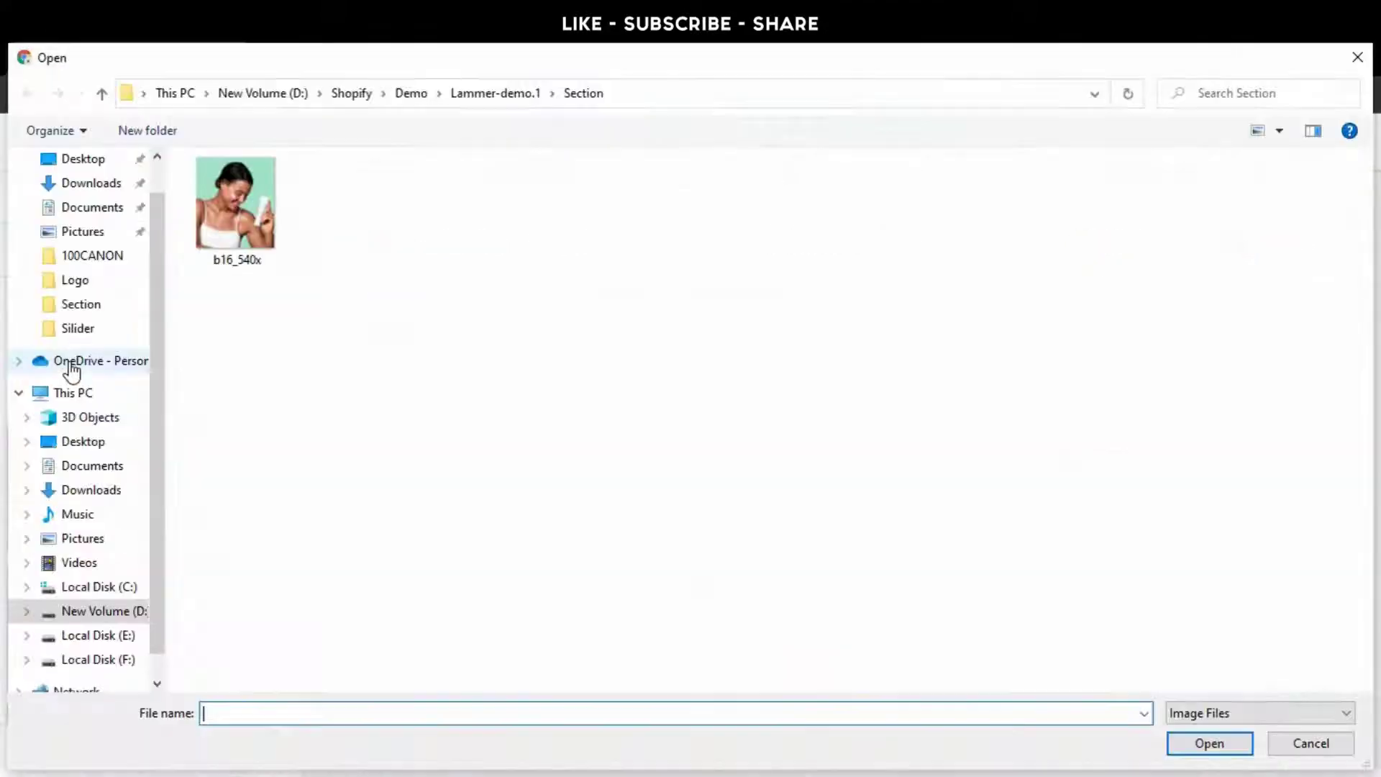
left_click(252, 257)
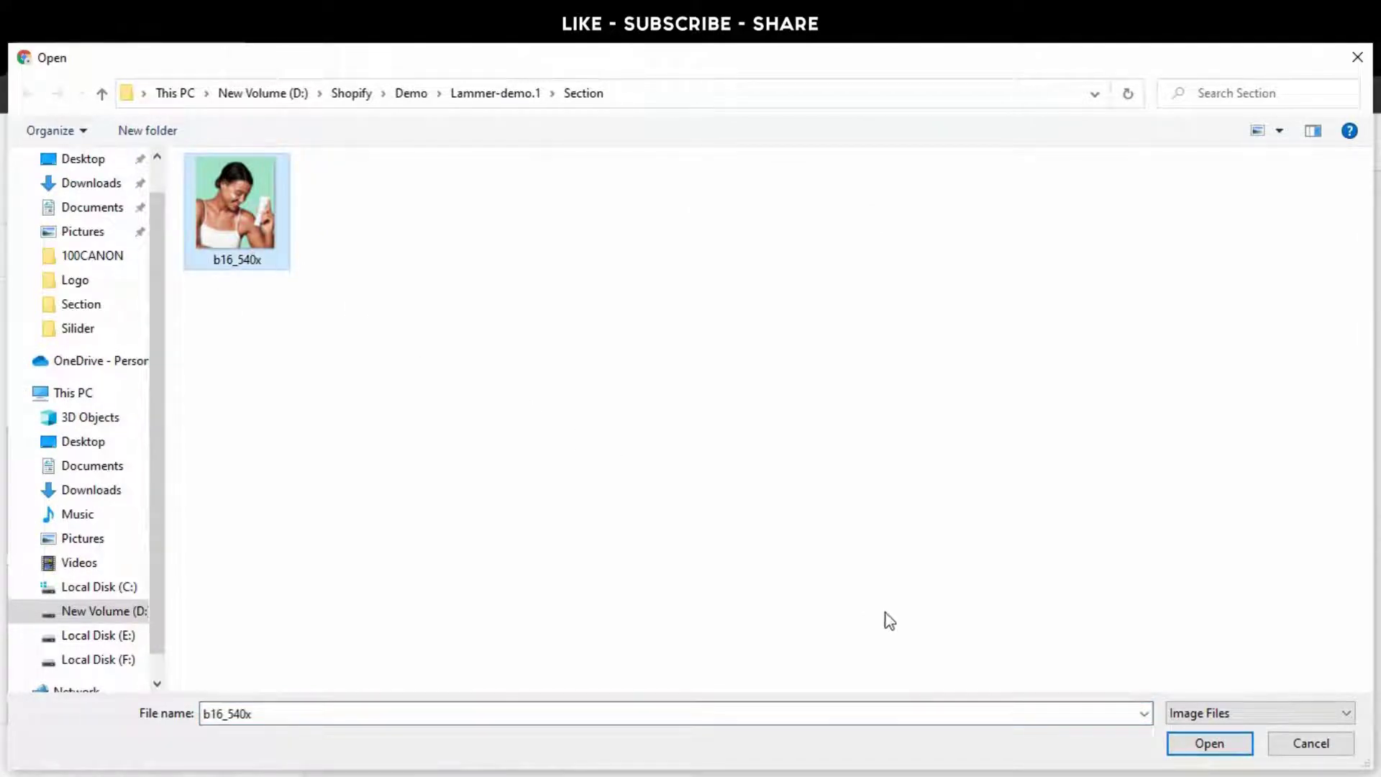
left_click(1202, 742)
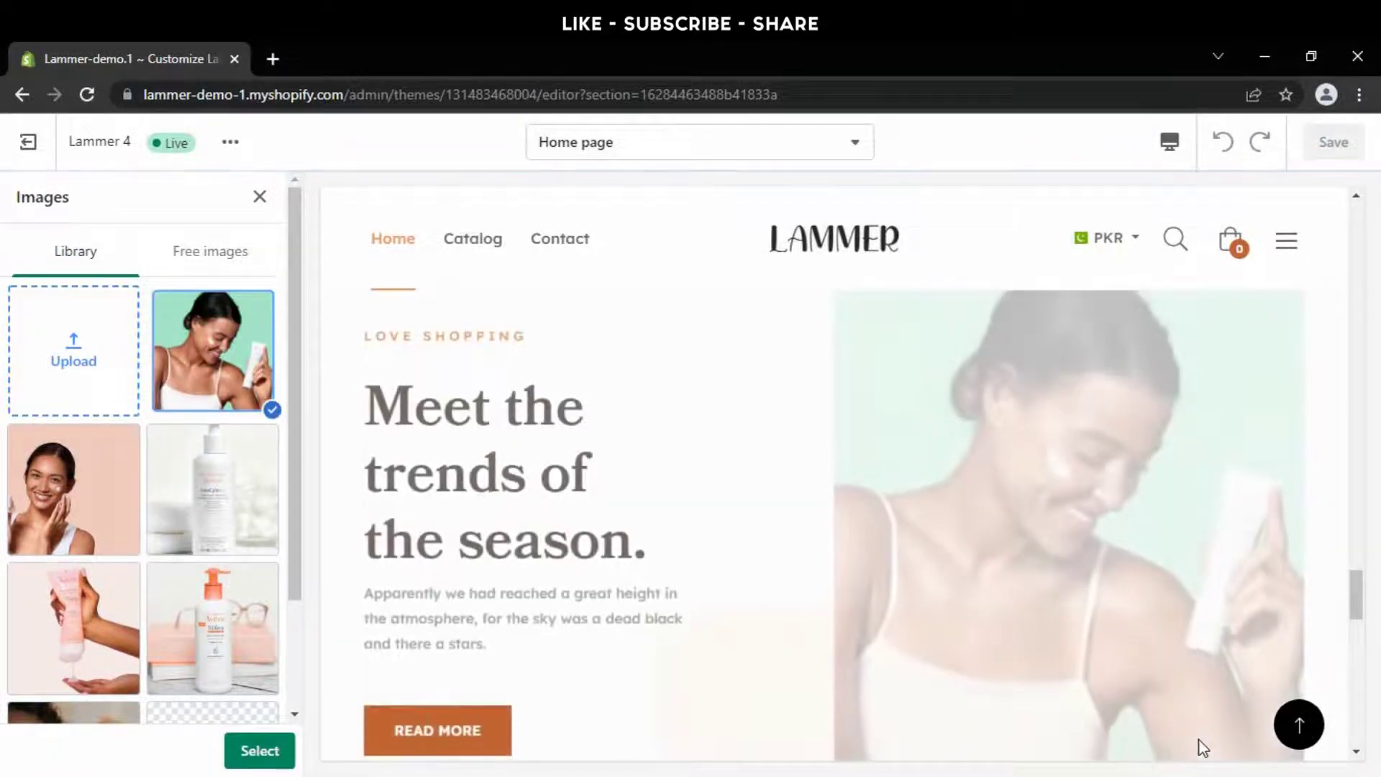
left_click(270, 750)
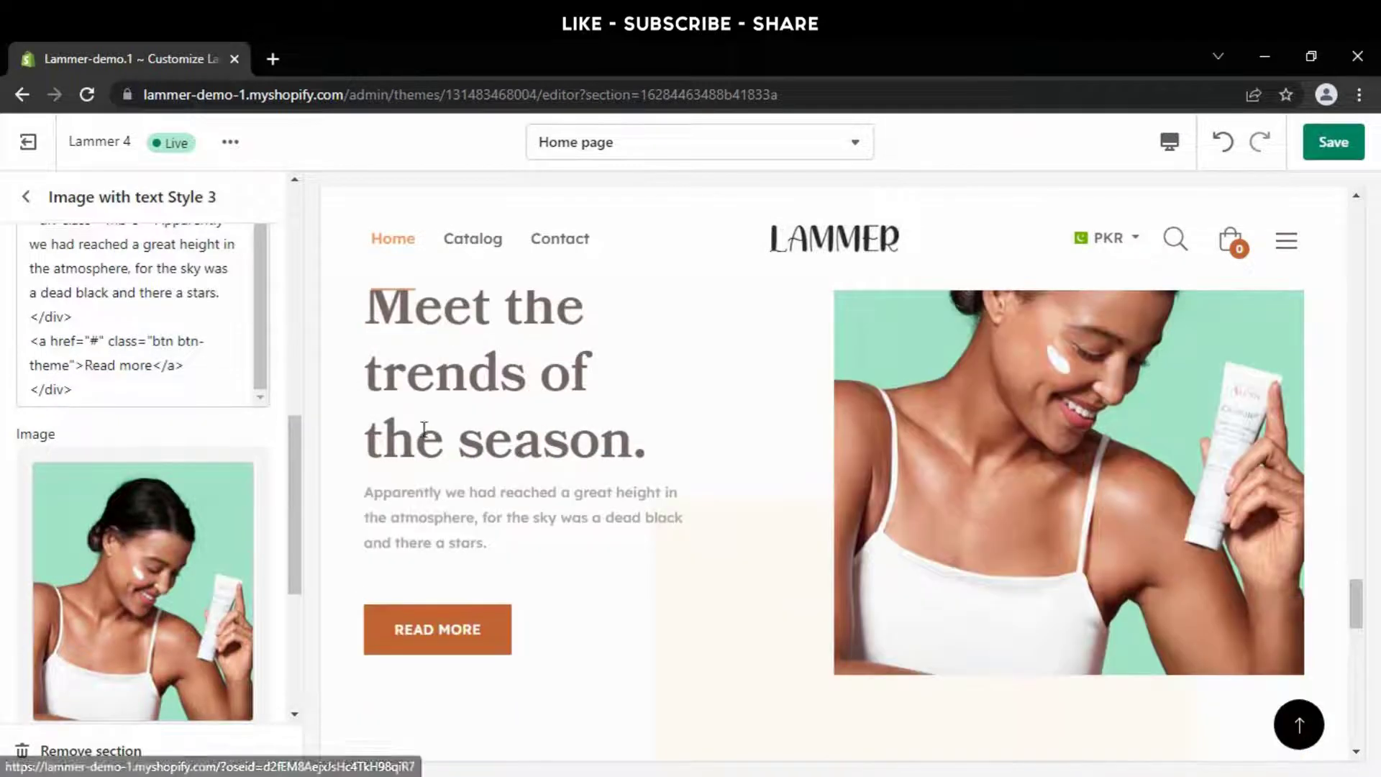
left_click(26, 196)
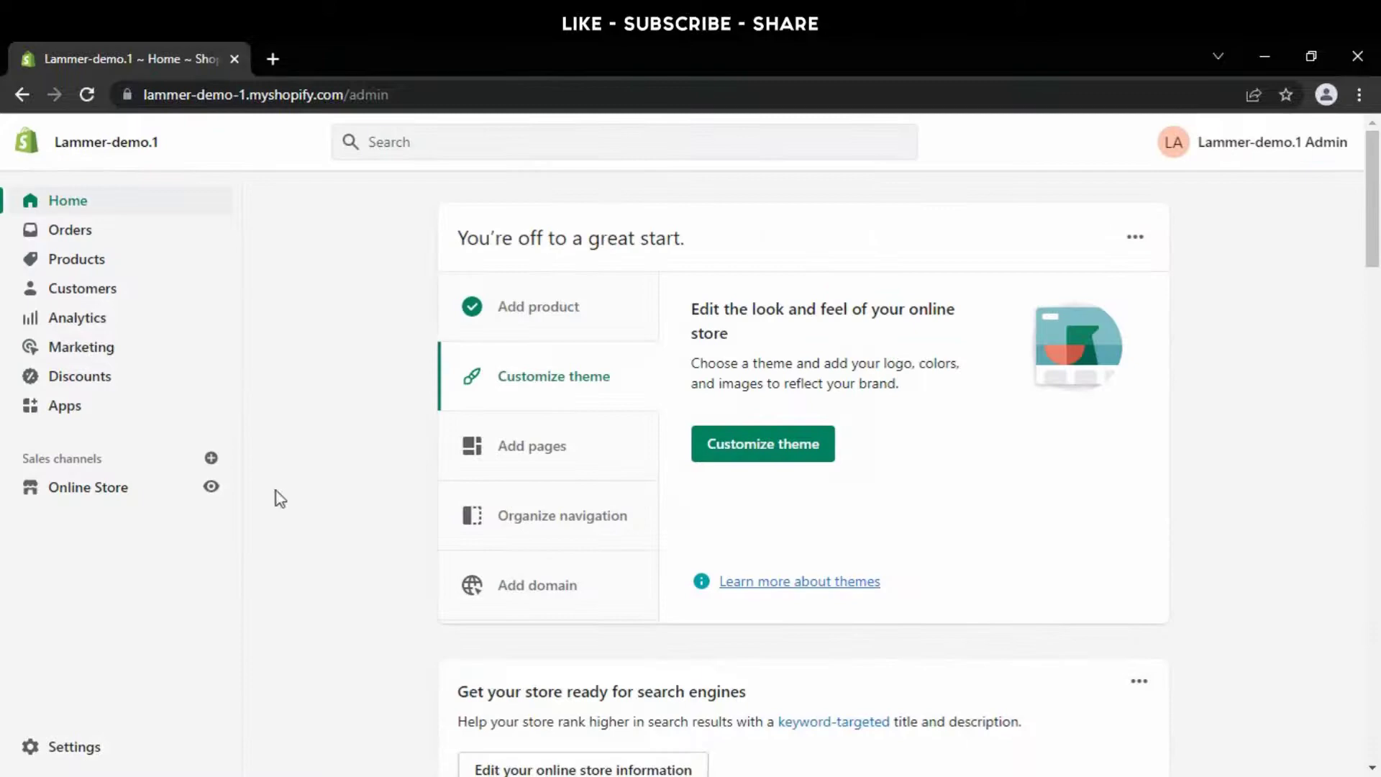
Step: View the online store in a new tab, examine its home page sections and show the Lip Care products under Shop Physician
left_click(212, 487)
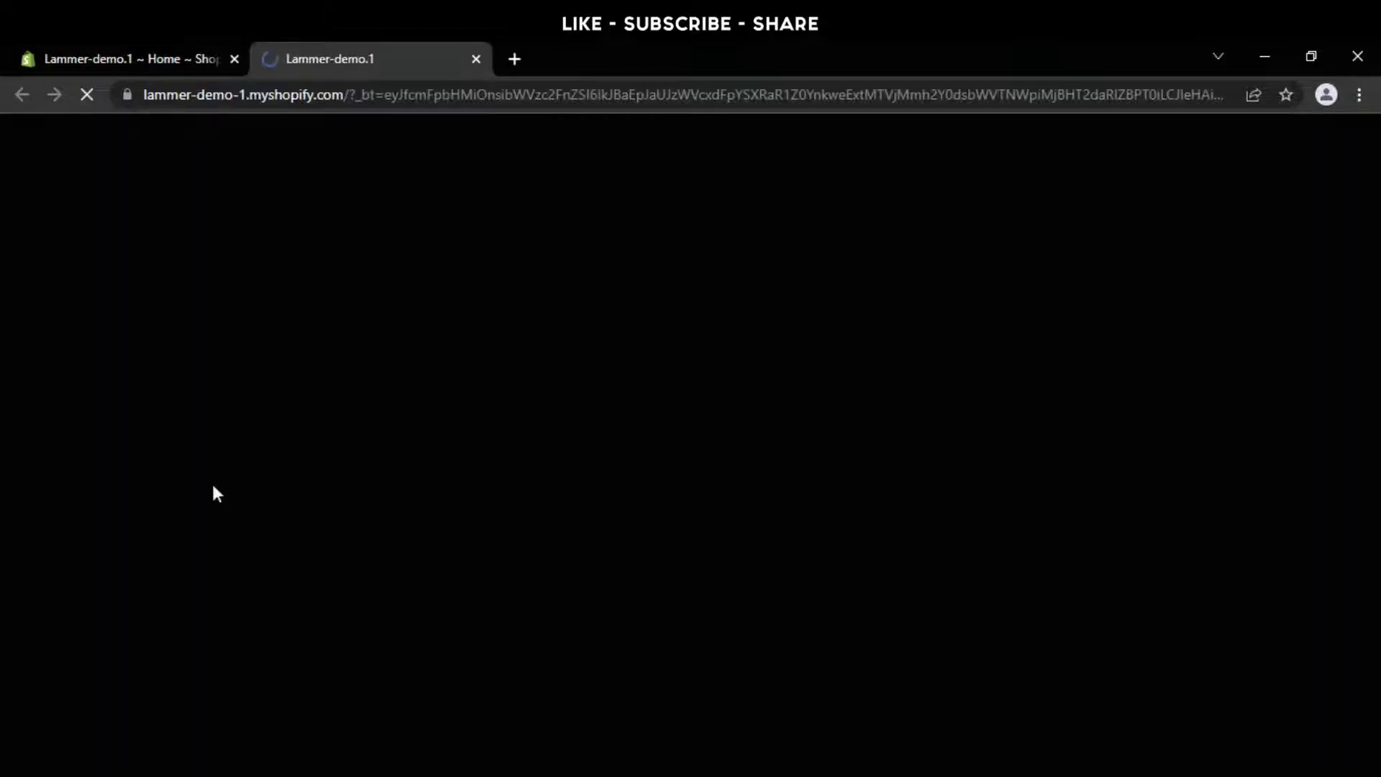
scroll(593, 529, "down", 15)
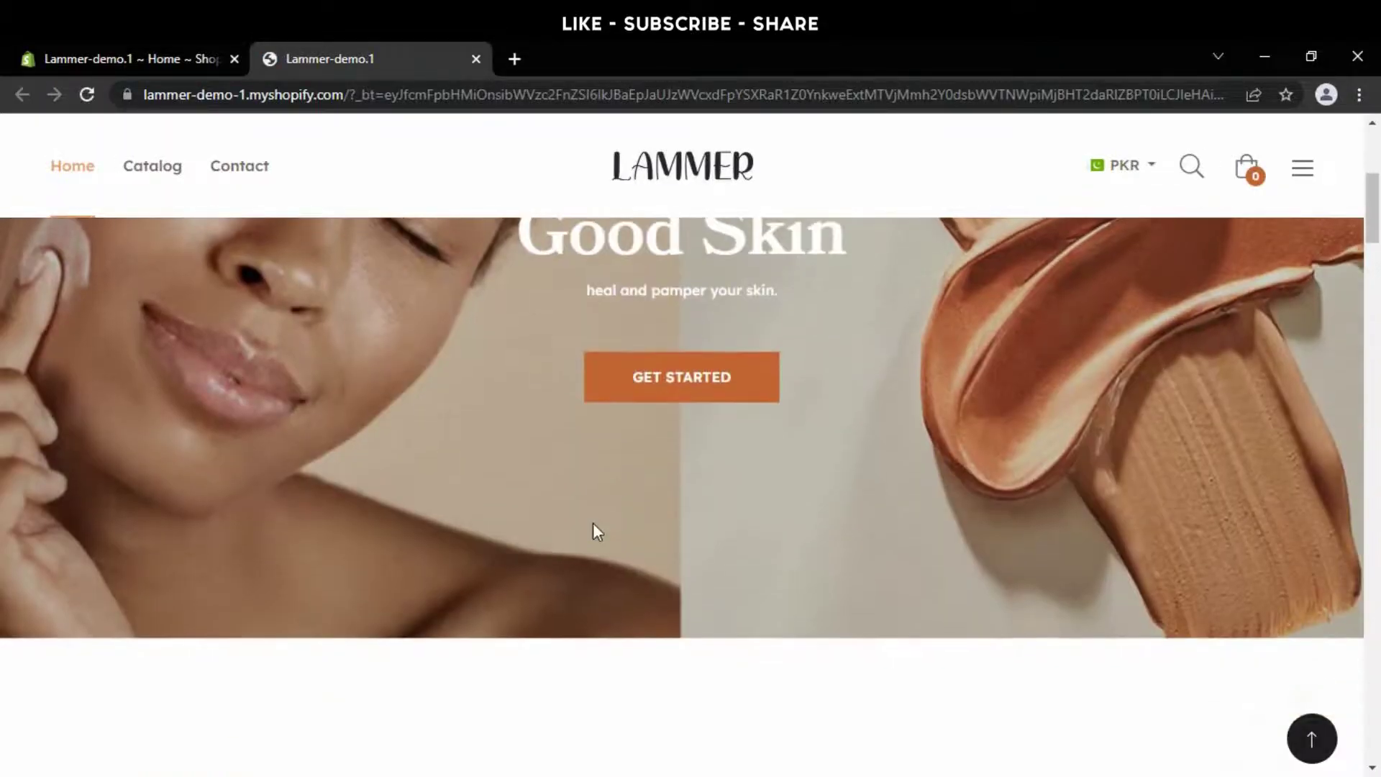
scroll(603, 530, "down", 3)
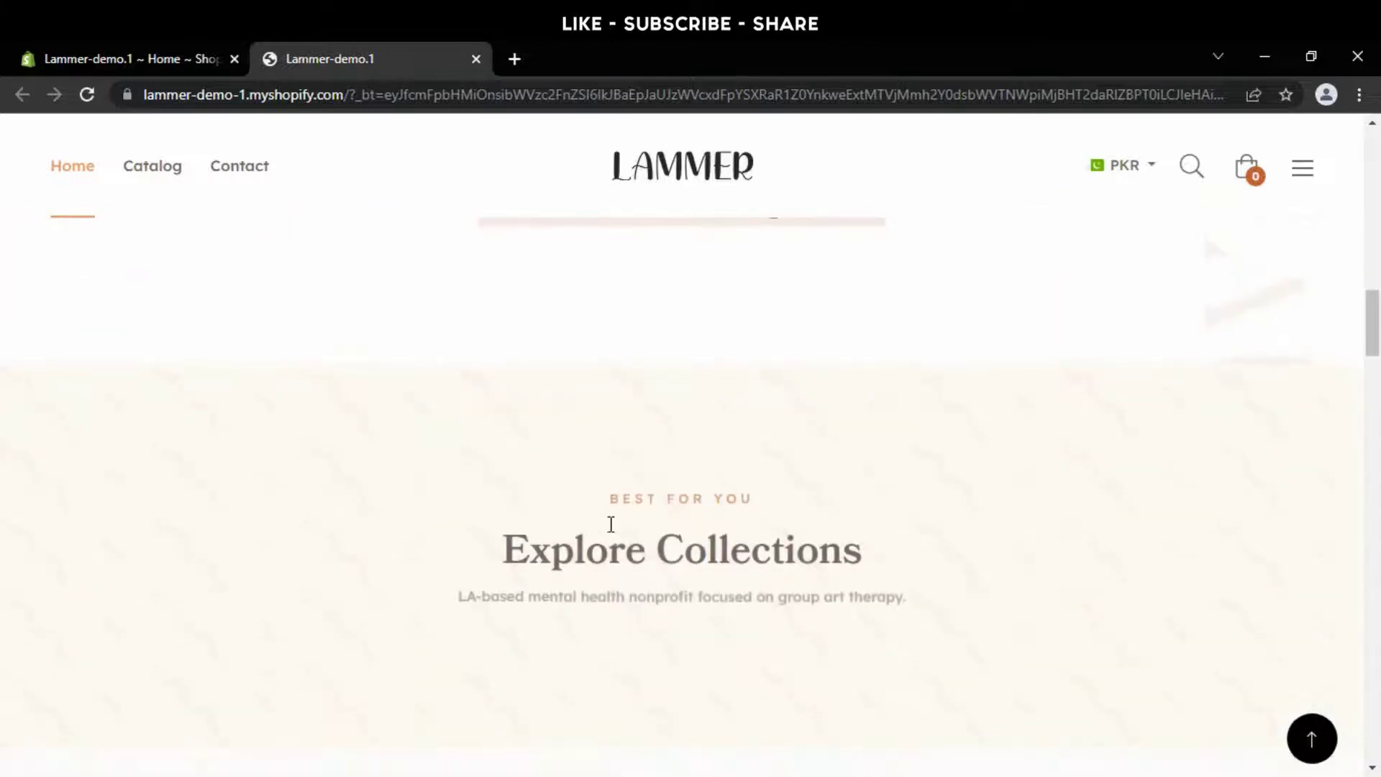
scroll(605, 593, "down", 10)
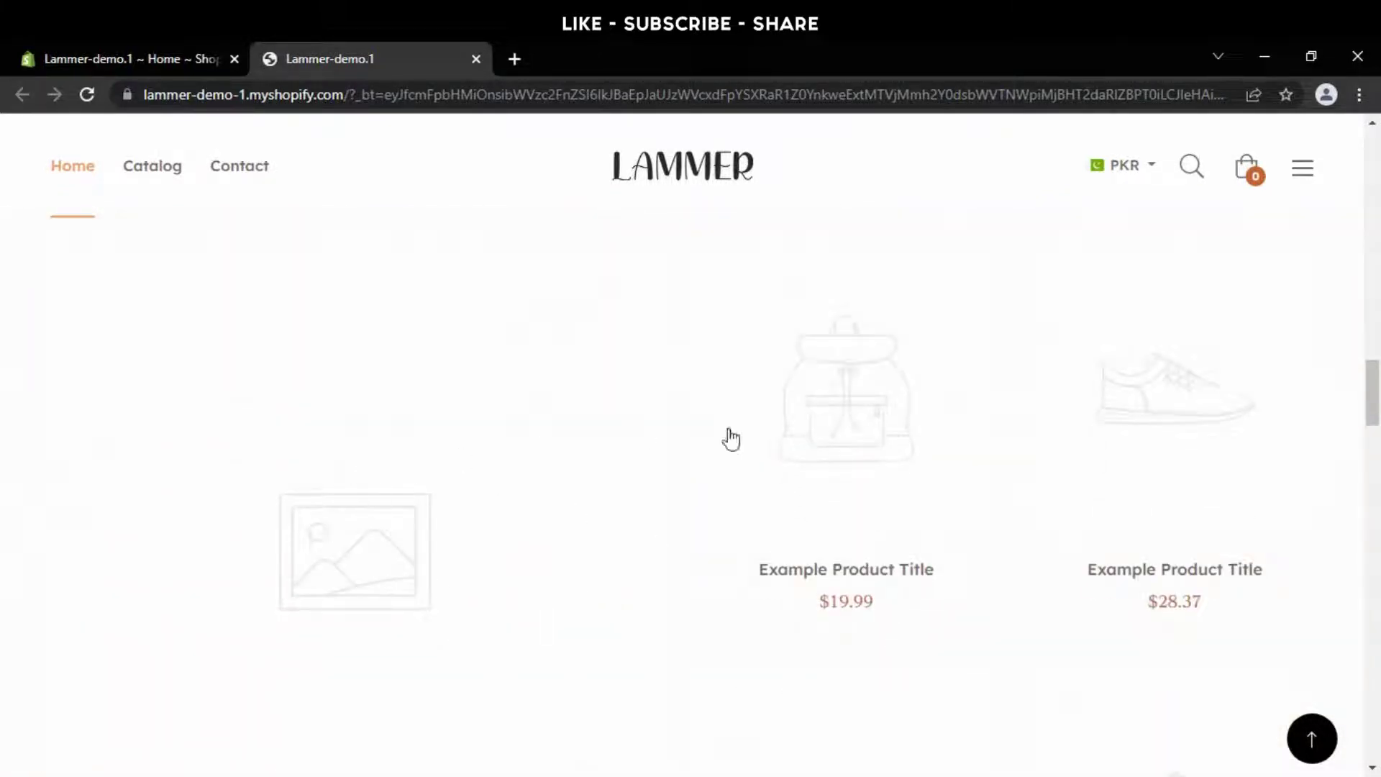
scroll(1036, 489, "up", 5)
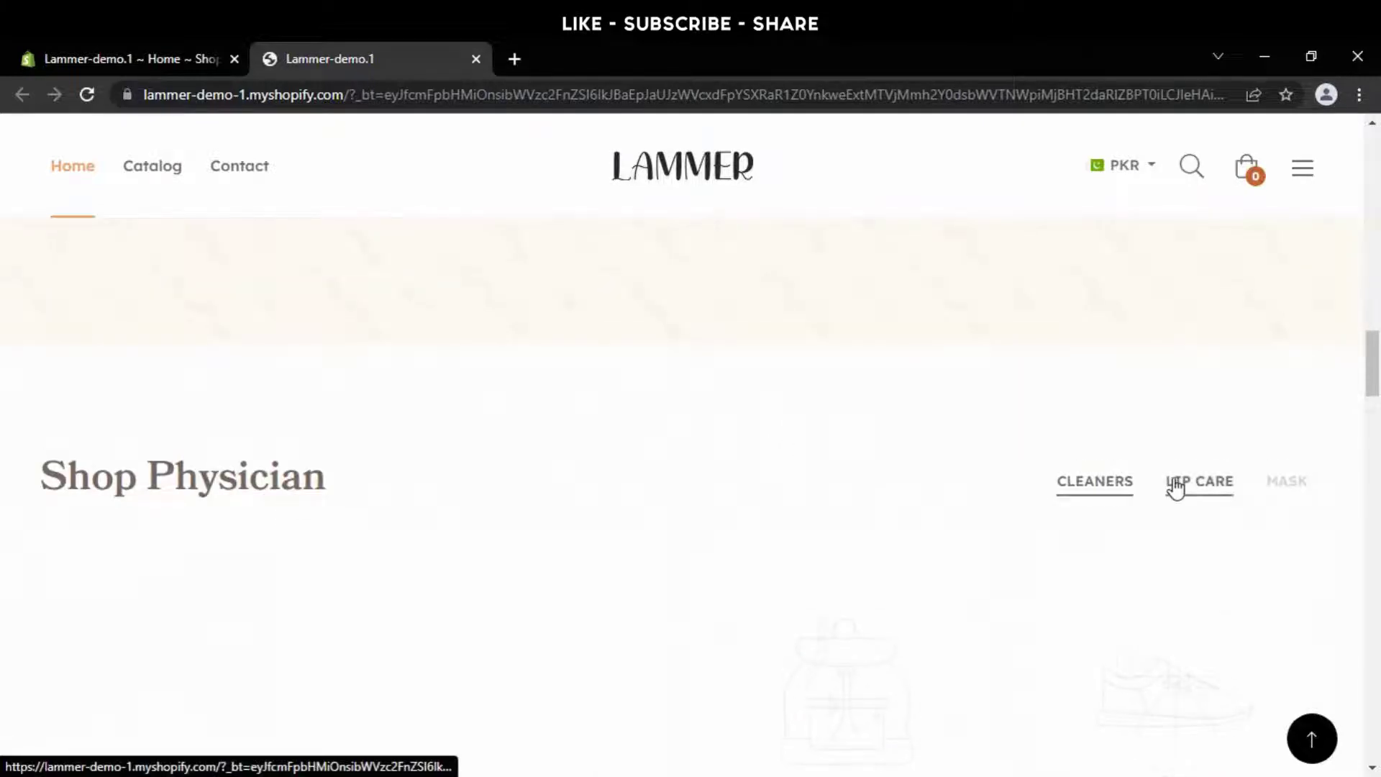
left_click(1175, 486)
scroll(1151, 496, "down", 3)
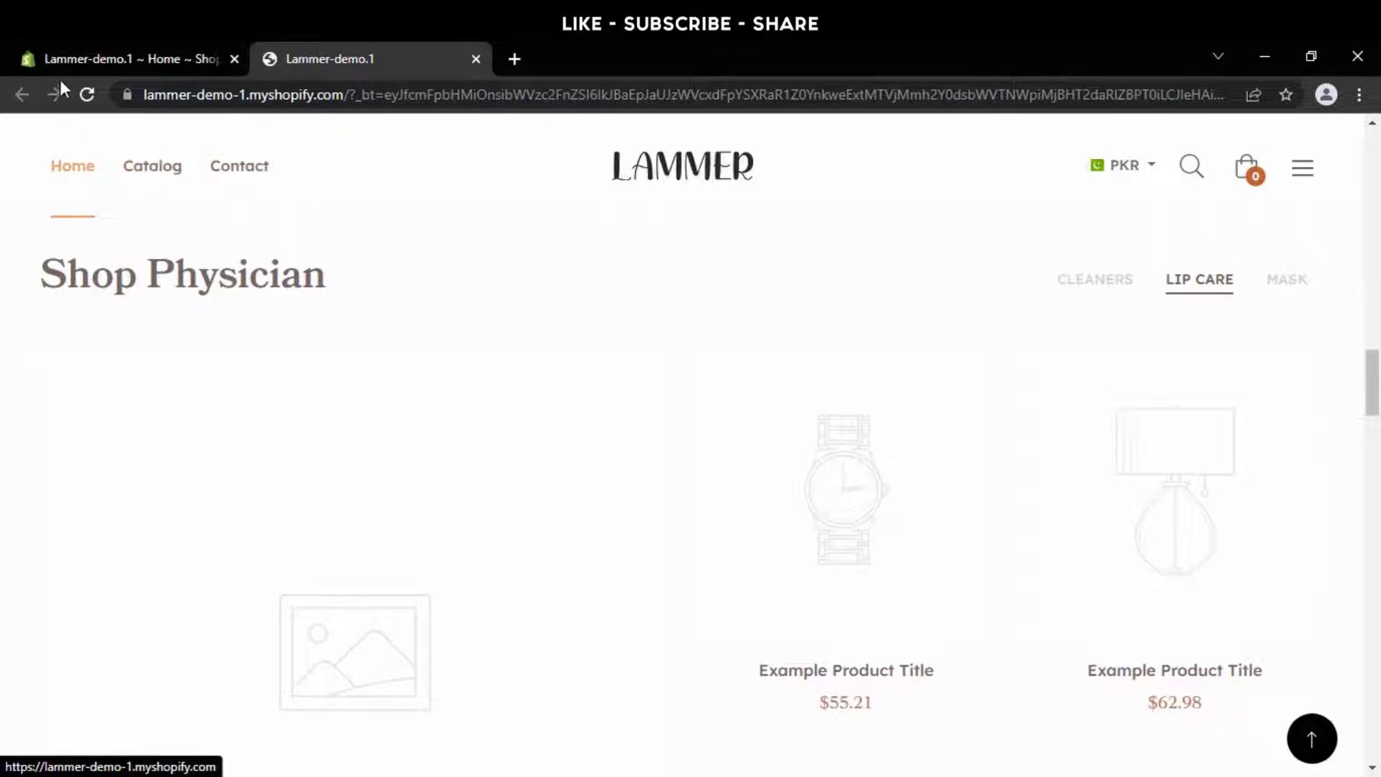
Step: Return to the store admin and upload products_export_1.csv from the datasample folder for the product import
left_click(69, 57)
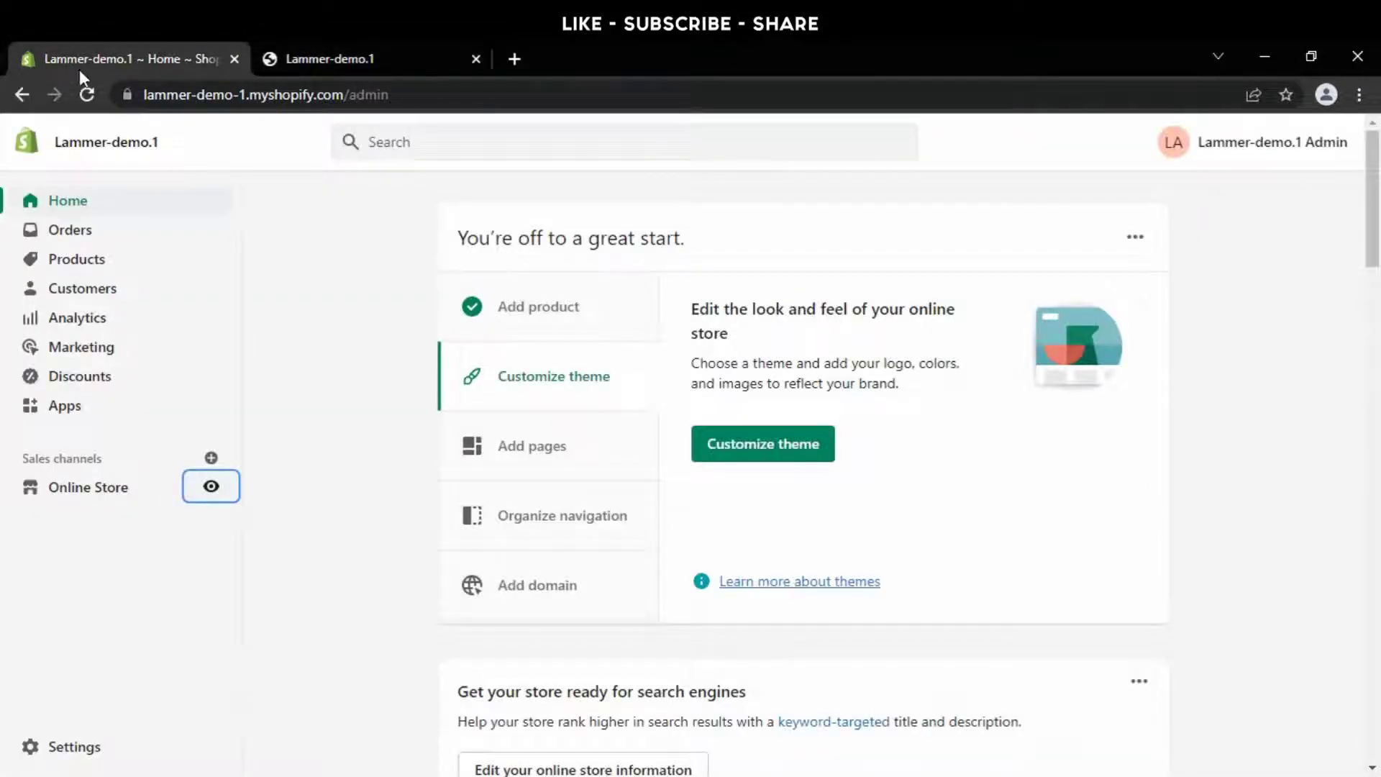
left_click(89, 268)
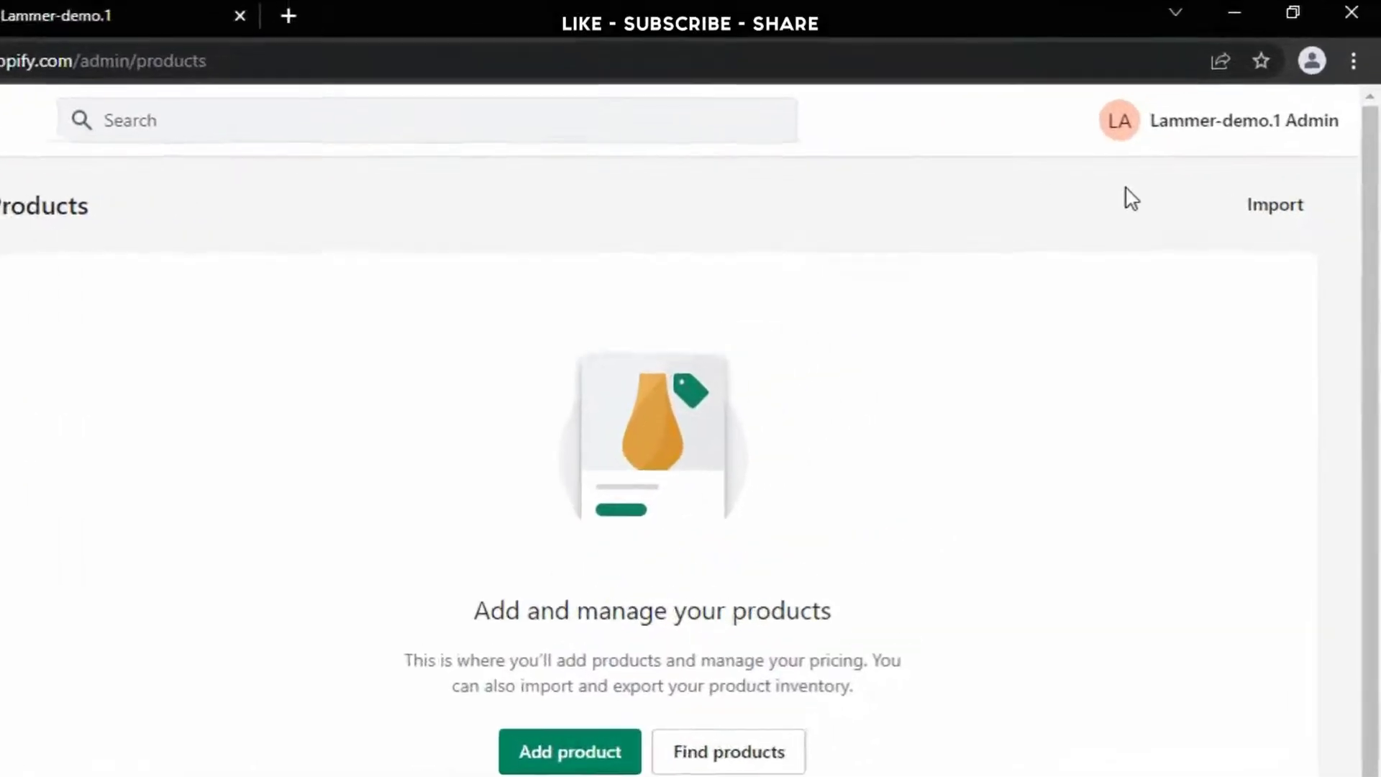
left_click(1271, 205)
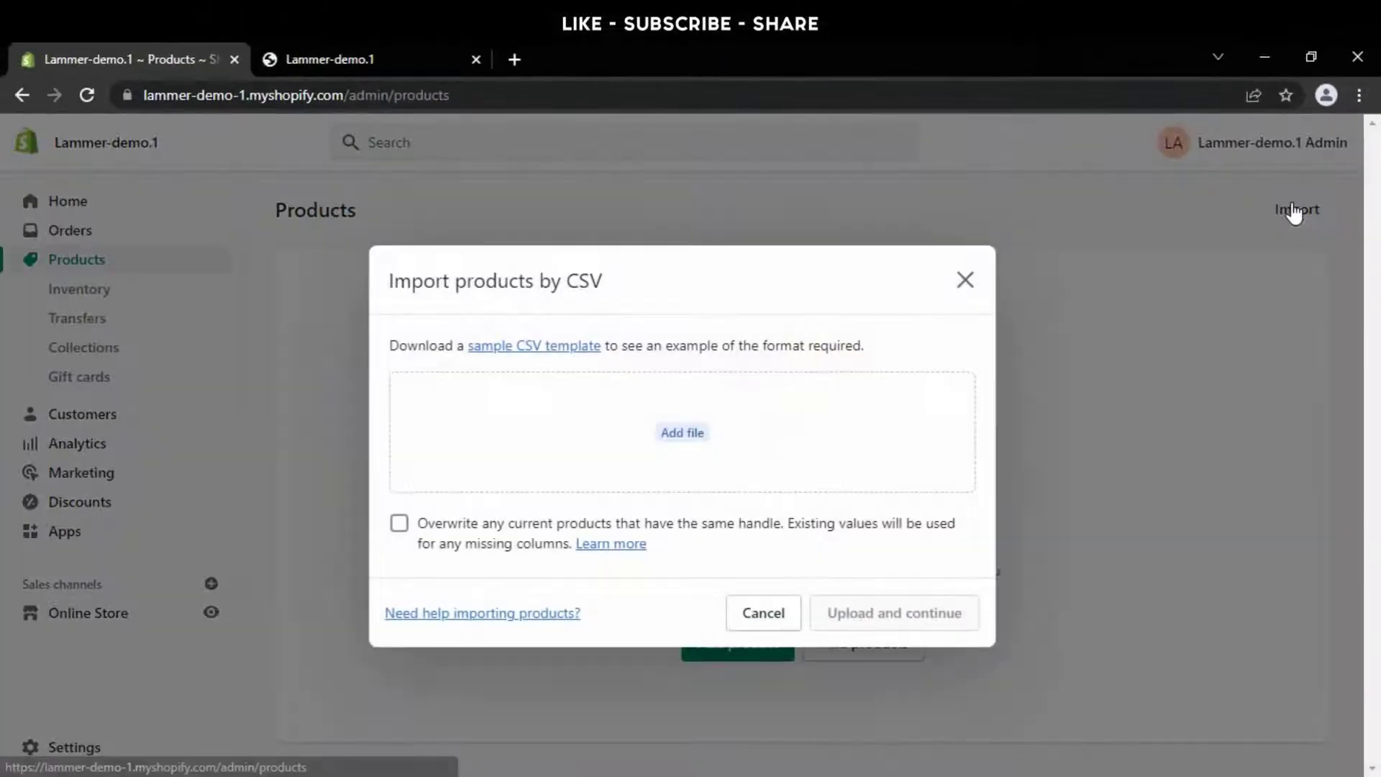
left_click(730, 427)
left_click(280, 204)
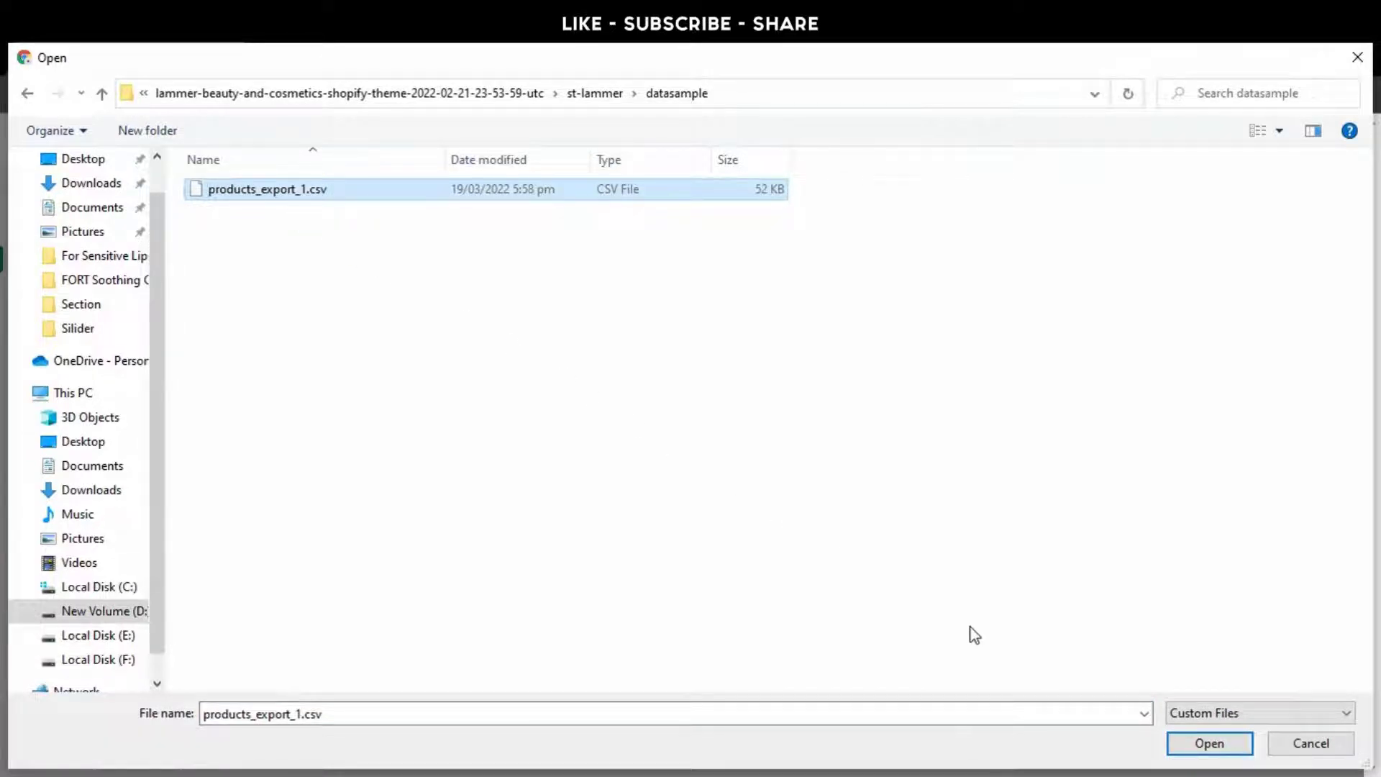
left_click(1208, 747)
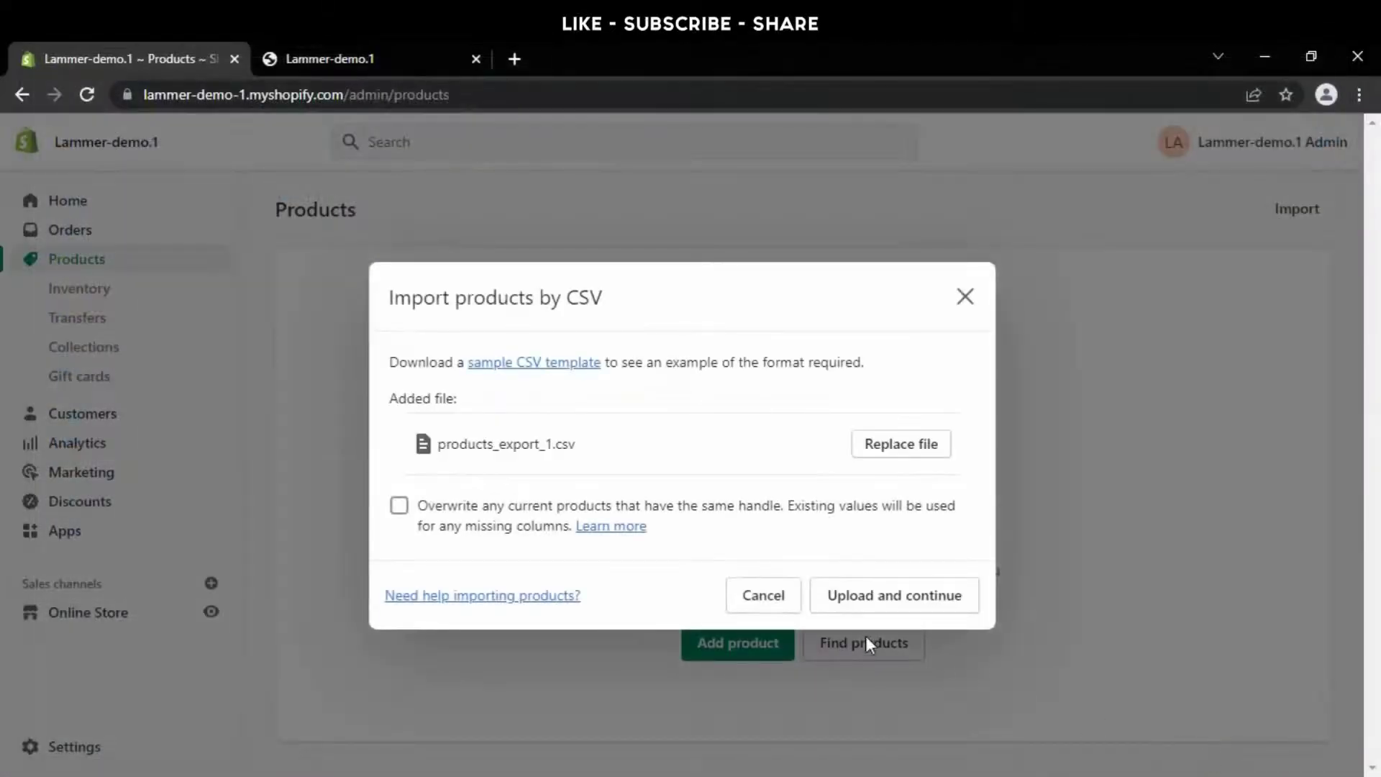
left_click(863, 600)
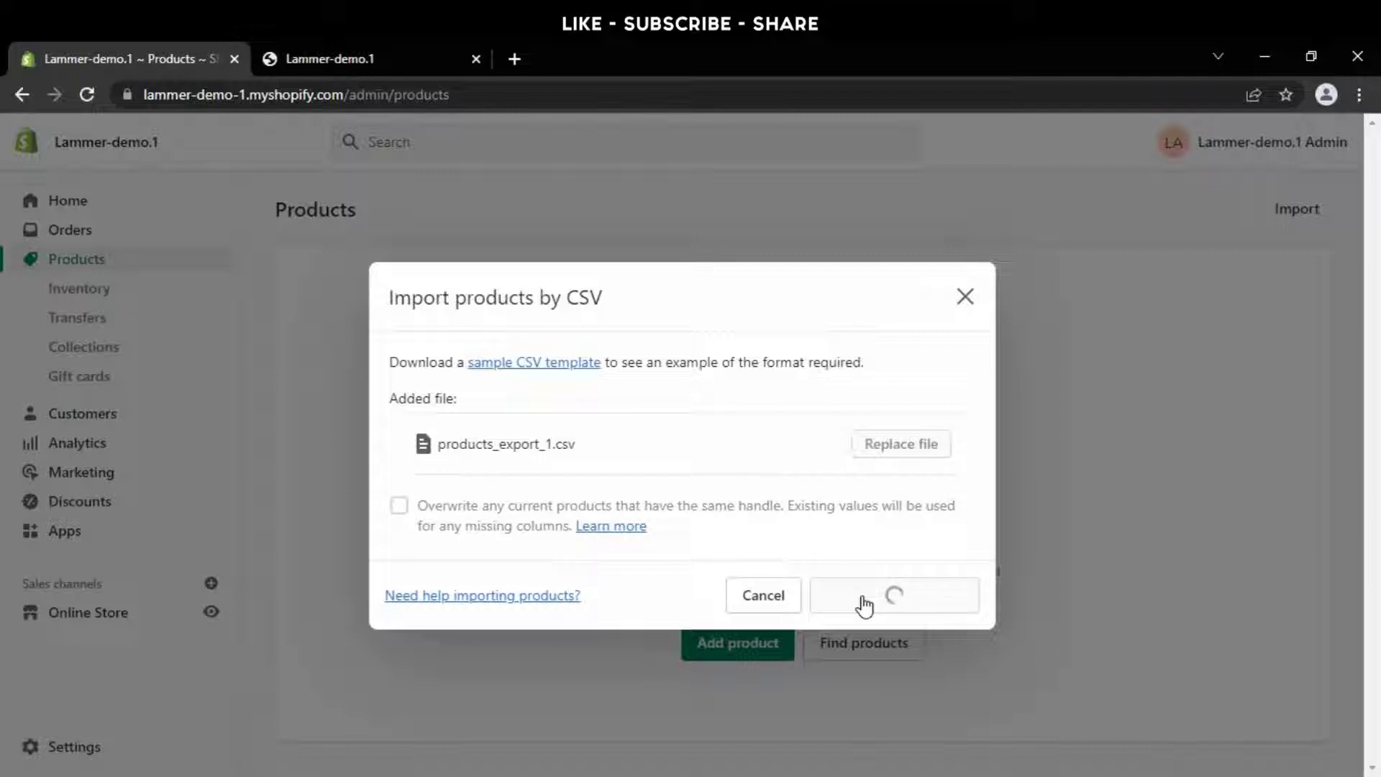